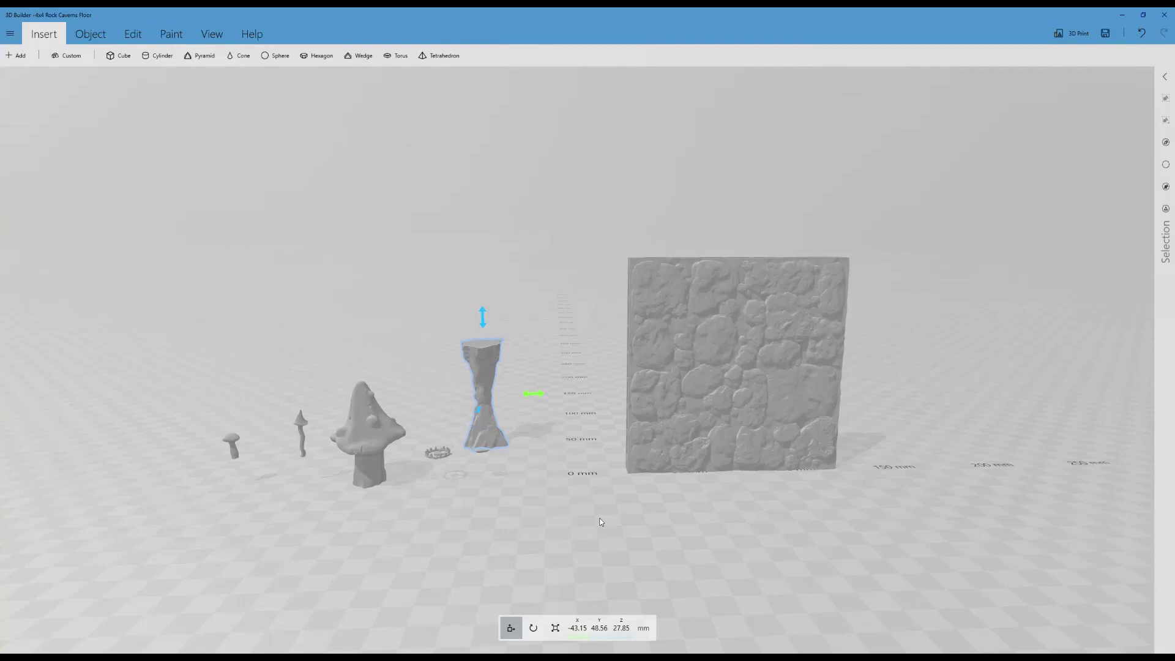
# Examine the upright stone floor tile from the front and along its edge.
pyautogui.moveTo(942, 474); pyautogui.dragTo(743, 527, button='right')
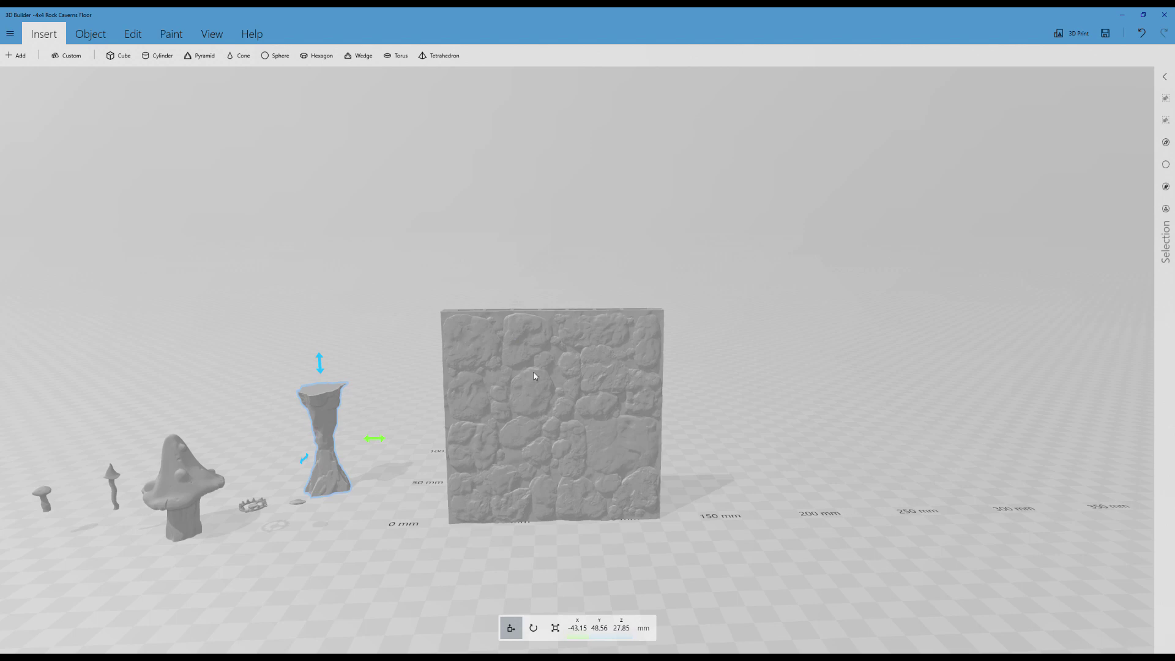
pyautogui.moveTo(872, 416); pyautogui.dragTo(751, 444, button='right')
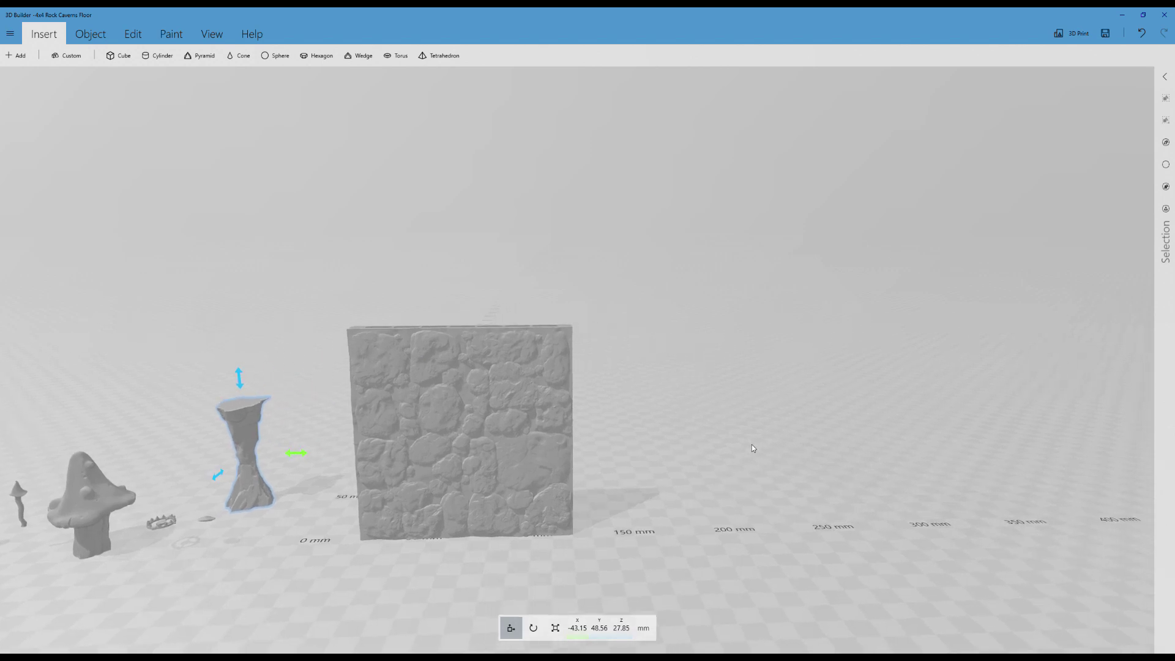
pyautogui.moveTo(751, 444); pyautogui.dragTo(287, 510)
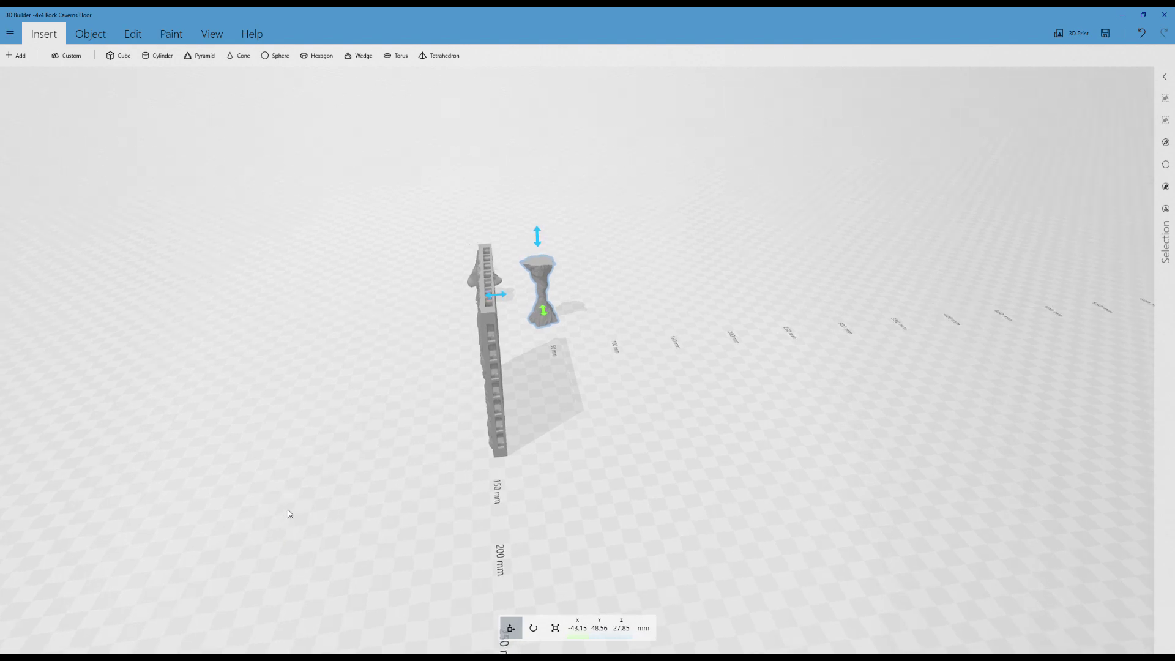
pyautogui.moveTo(375, 445); pyautogui.dragTo(418, 462)
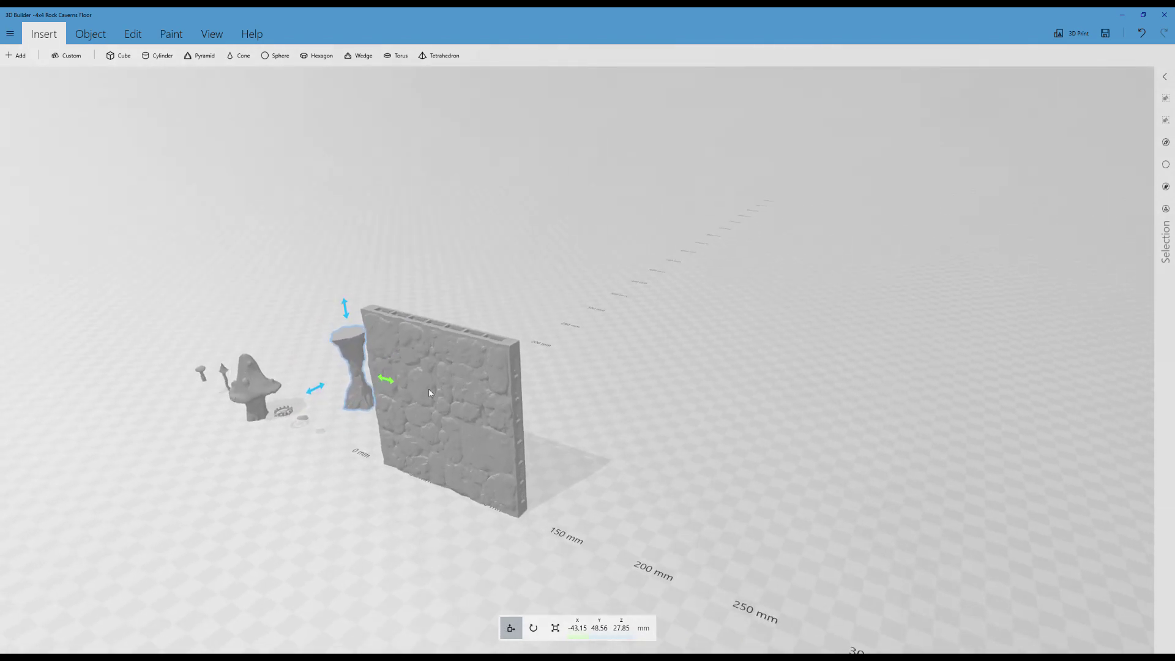
pyautogui.moveTo(661, 401); pyautogui.dragTo(323, 485)
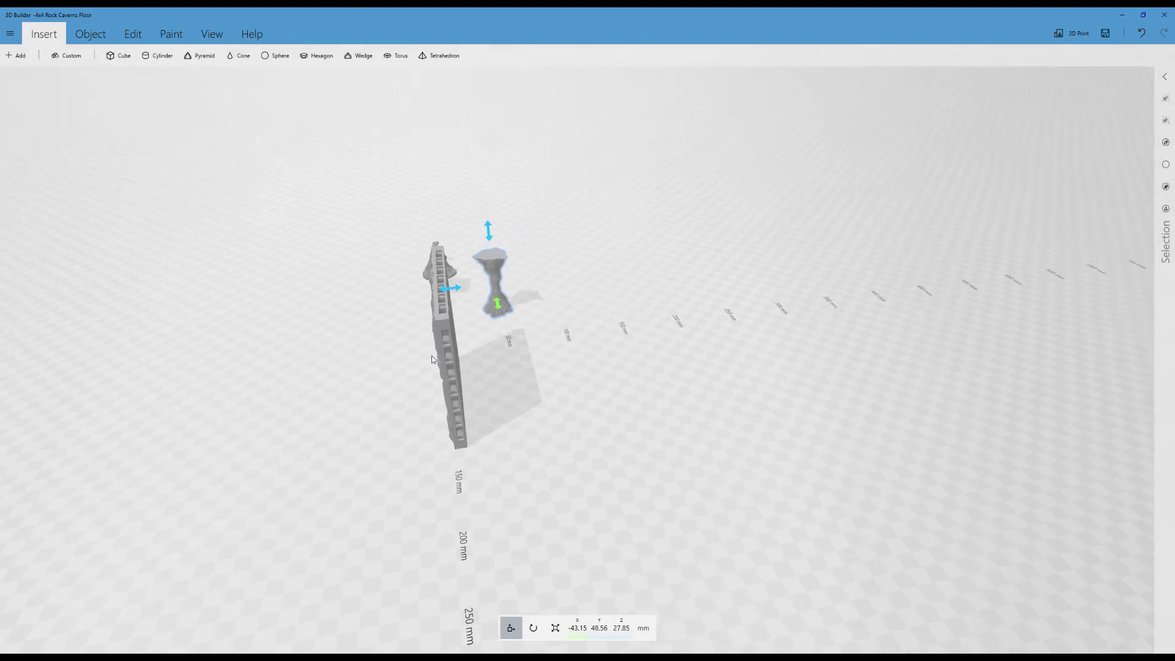
pyautogui.moveTo(373, 558); pyautogui.dragTo(629, 476)
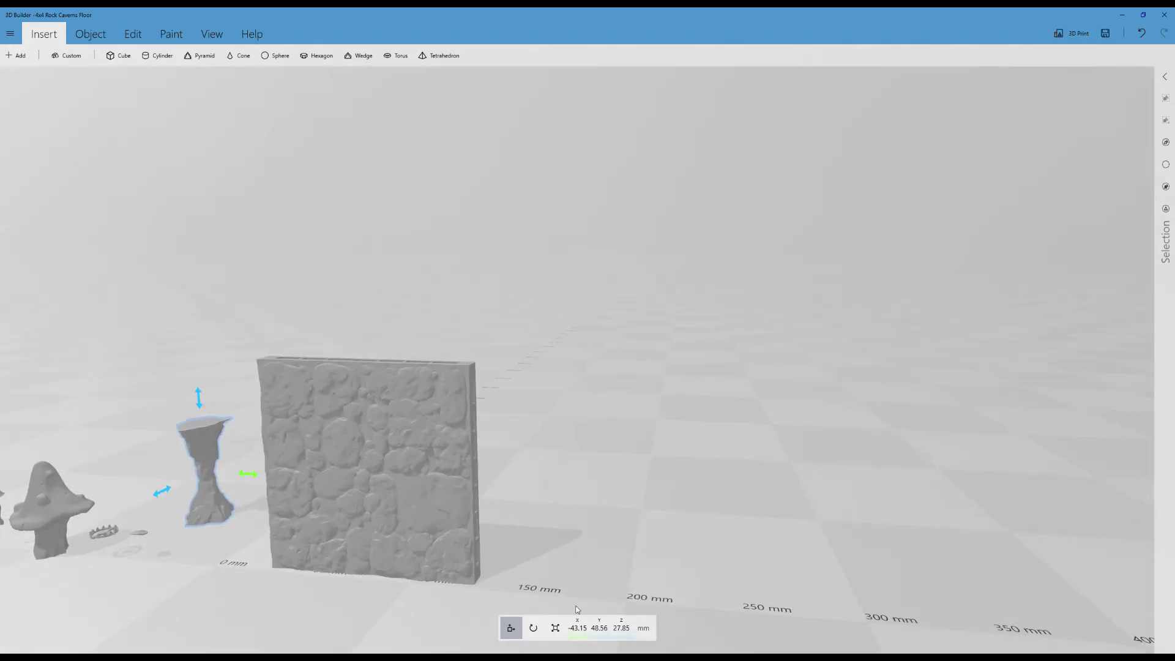
pyautogui.moveTo(379, 444); pyautogui.dragTo(475, 439)
pyautogui.moveTo(344, 494); pyautogui.dragTo(317, 487)
# Select the upright stone tile for rotation, try its rotation handles and reset its yaw to 0 degrees.
pyautogui.click(317, 489)
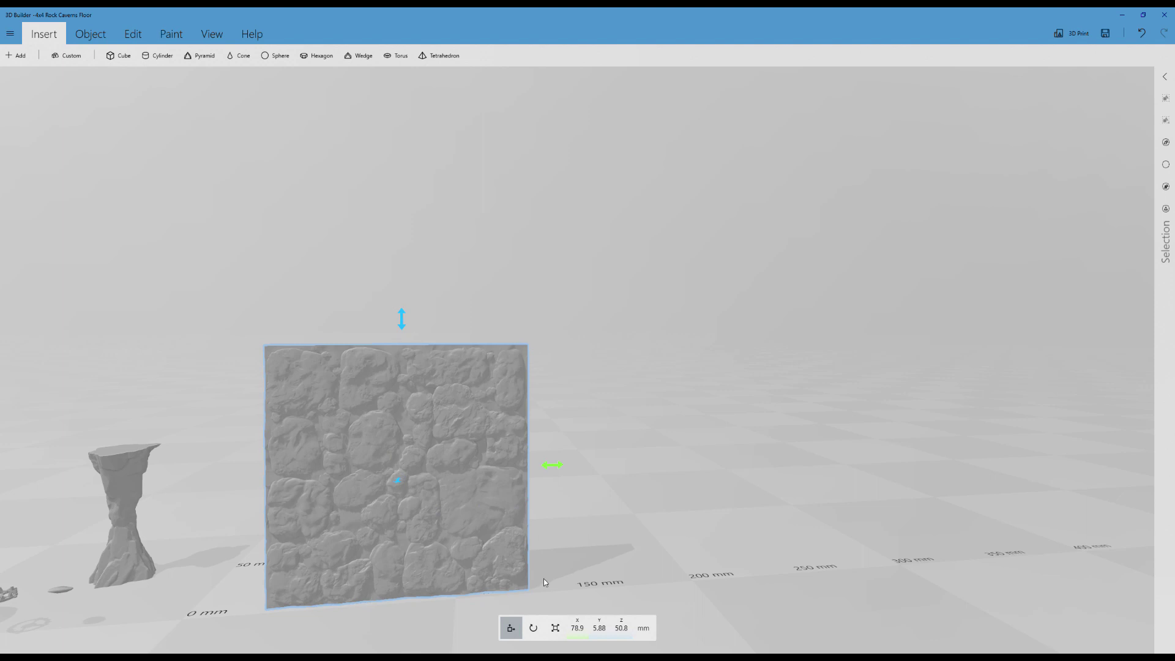
pyautogui.click(534, 628)
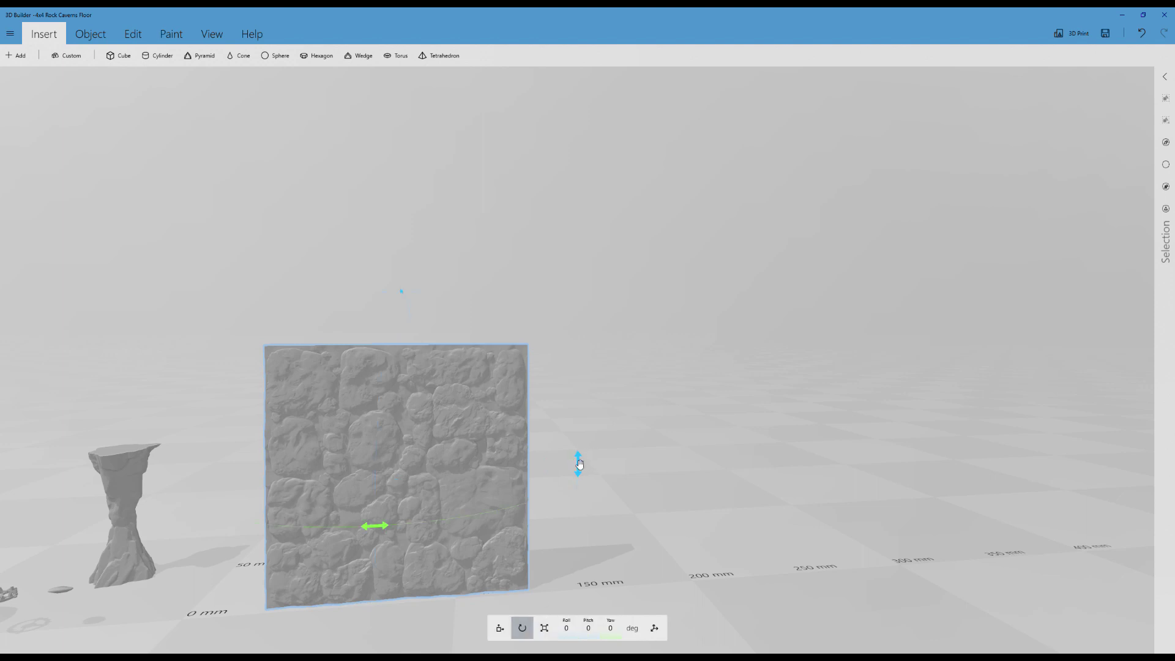
pyautogui.moveTo(579, 465)
pyautogui.mouseDown()
pyautogui.moveTo(580, 485)
pyautogui.moveTo(581, 472)
pyautogui.mouseUp()
pyautogui.moveTo(392, 526)
pyautogui.mouseDown()
pyautogui.moveTo(420, 530)
pyautogui.moveTo(330, 534)
pyautogui.moveTo(376, 539)
pyautogui.mouseUp()
pyautogui.moveTo(403, 295)
pyautogui.mouseDown()
pyautogui.moveTo(397, 312)
pyautogui.moveTo(403, 296)
pyautogui.mouseUp()
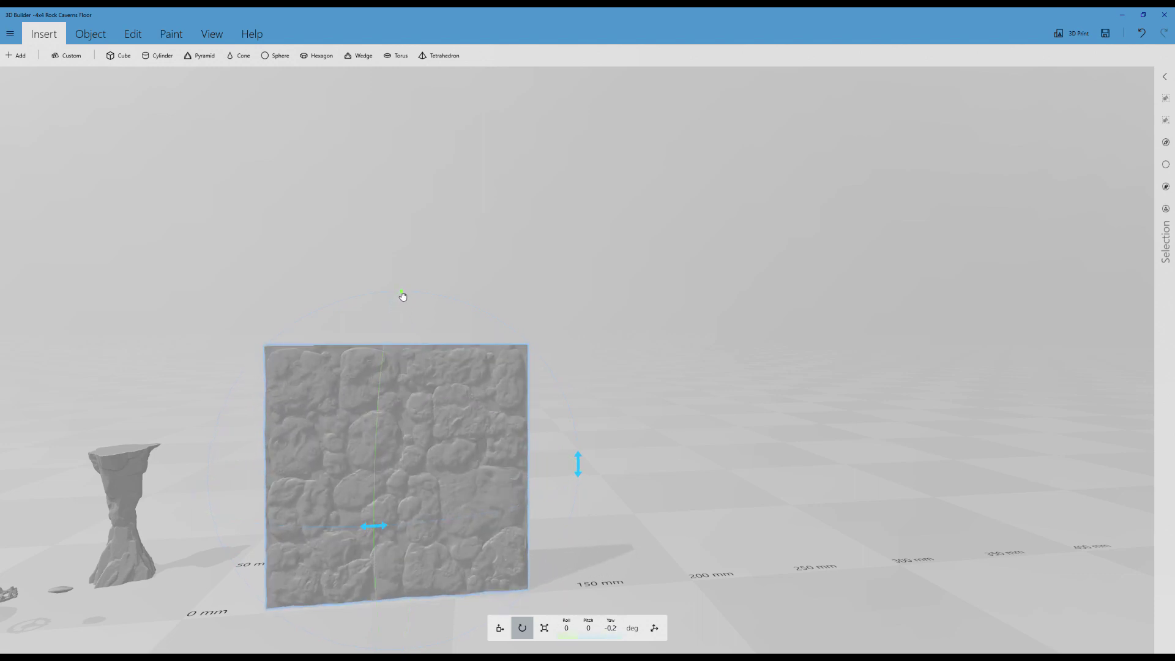
pyautogui.click(603, 631)
pyautogui.write('0')
pyautogui.click(594, 600)
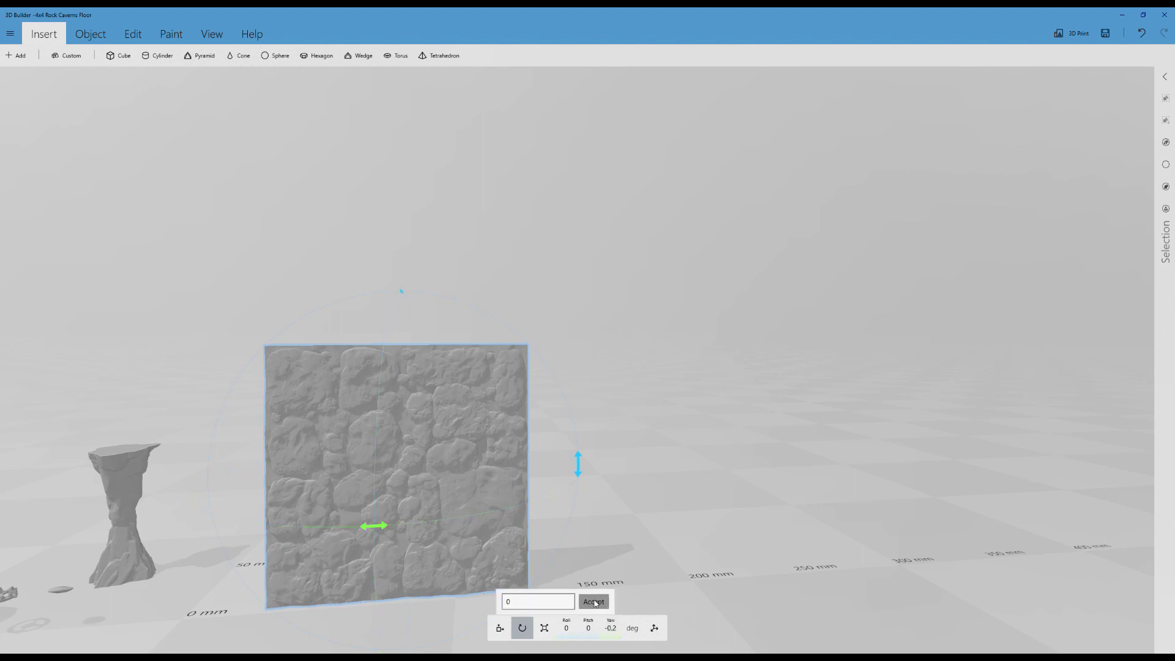
# Set the stone tile's roll to -90 degrees so it lies flat with the stones facing up.
pyautogui.click(568, 632)
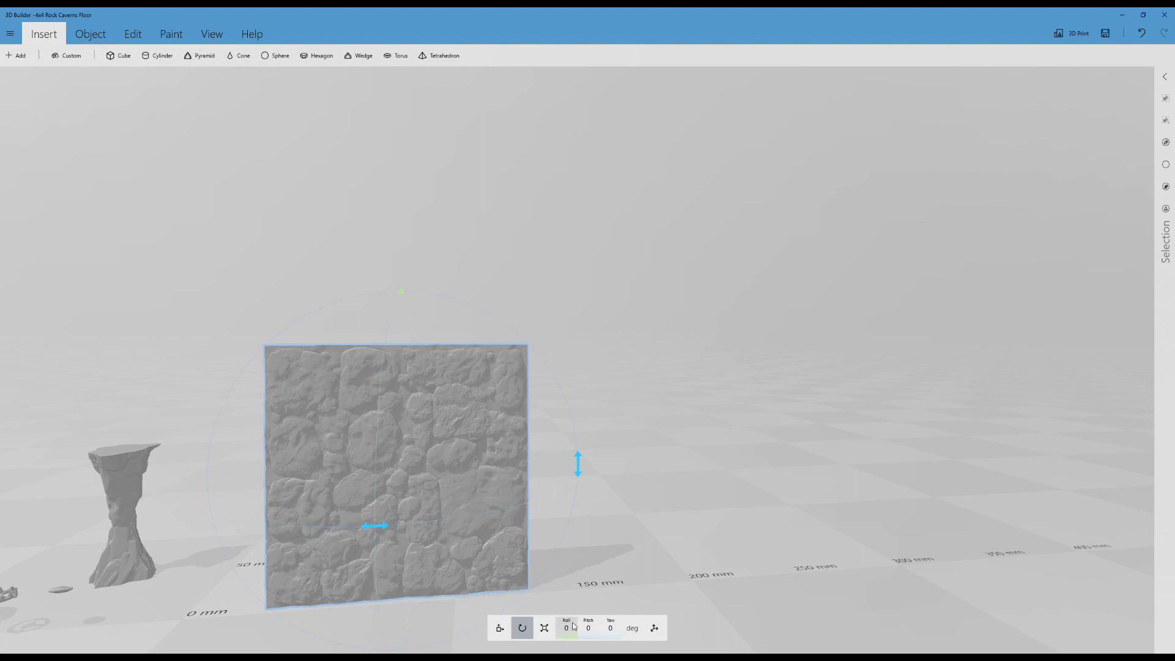
pyautogui.click(574, 625)
pyautogui.write('-90')
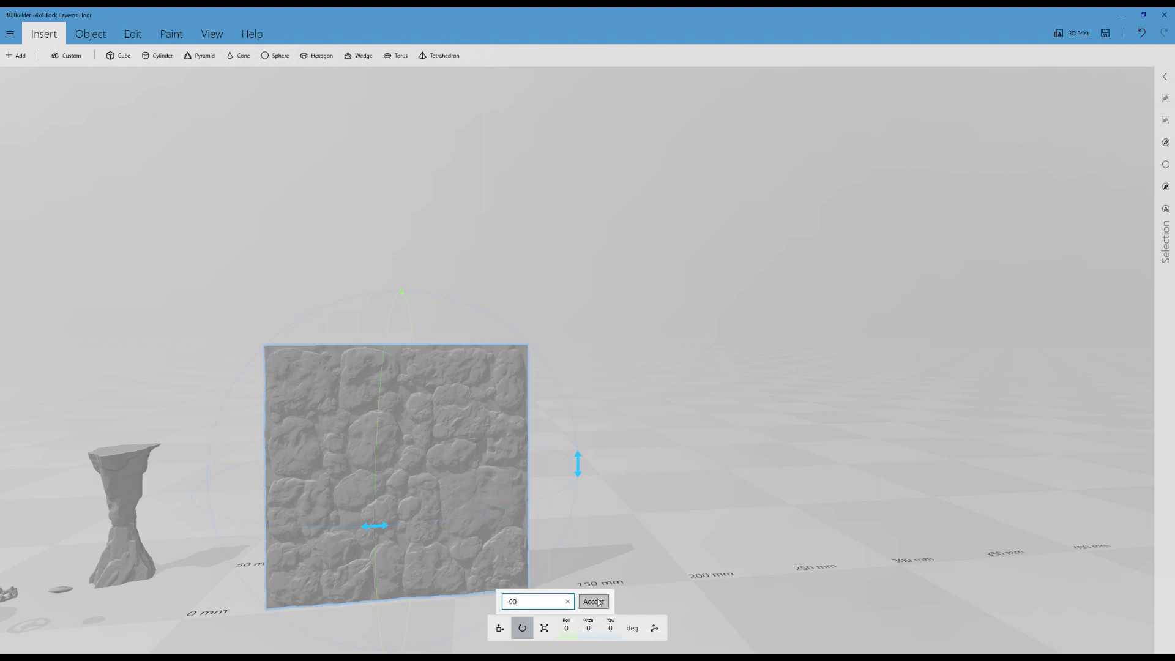
pyautogui.click(593, 602)
# Check the floating tile from below and from the side, and settle it onto the ground.
pyautogui.moveTo(627, 464); pyautogui.dragTo(363, 481)
pyautogui.moveTo(295, 565); pyautogui.dragTo(676, 394)
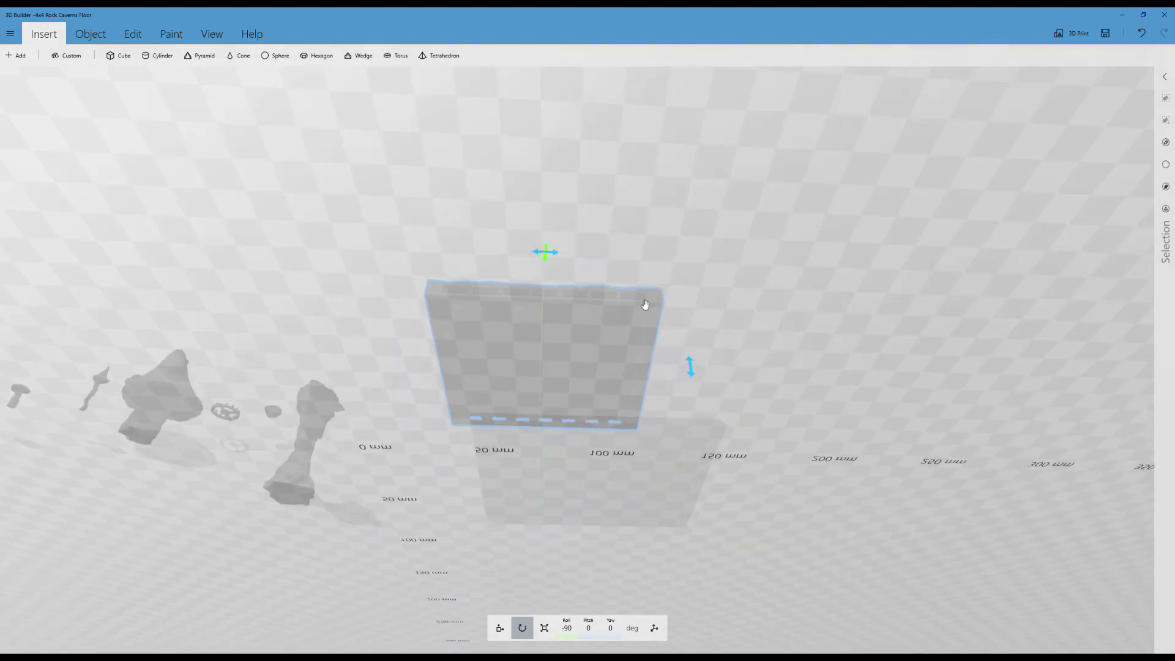
pyautogui.moveTo(738, 260); pyautogui.dragTo(751, 365)
pyautogui.scroll(3, 772, 367)
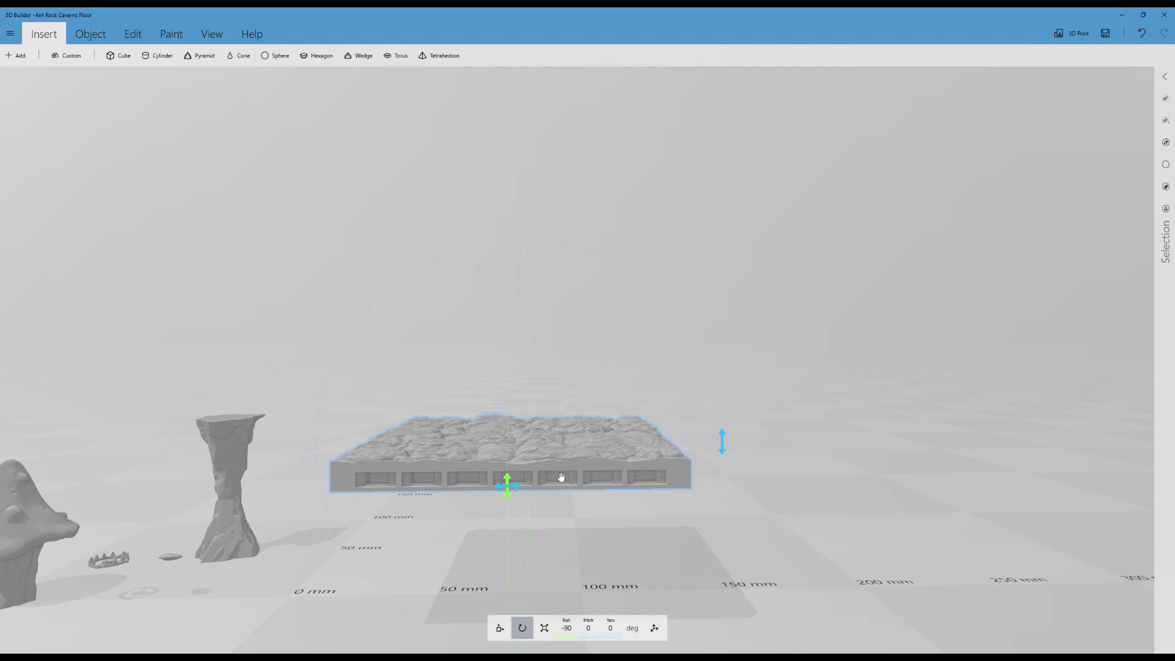
pyautogui.click(87, 36)
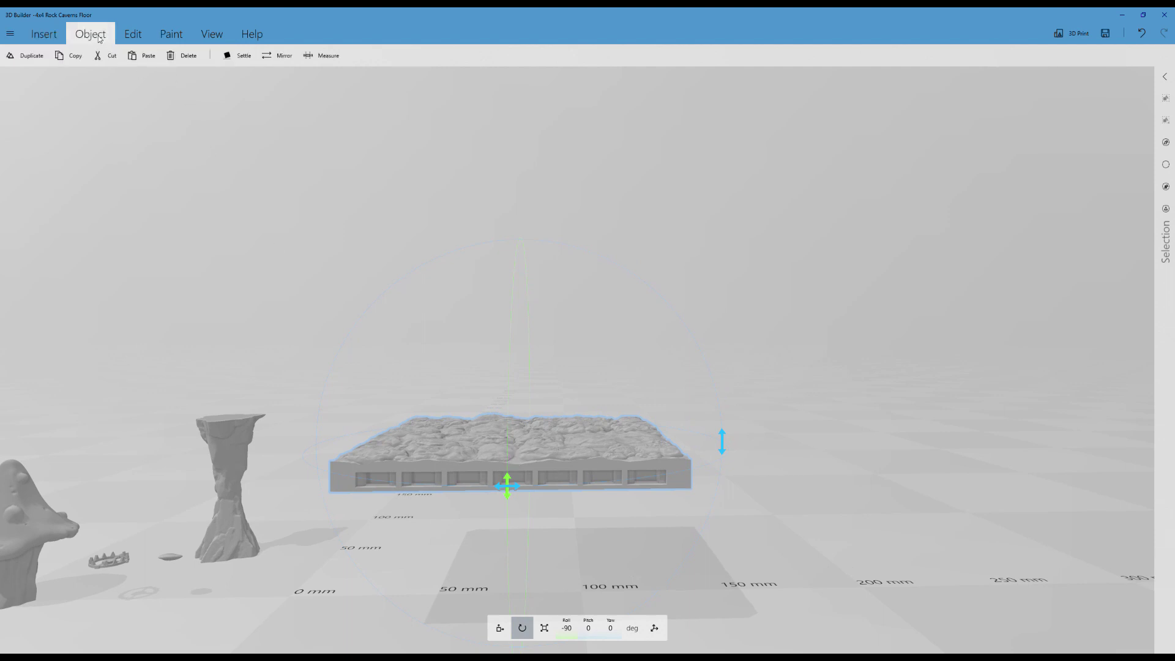
pyautogui.click(238, 56)
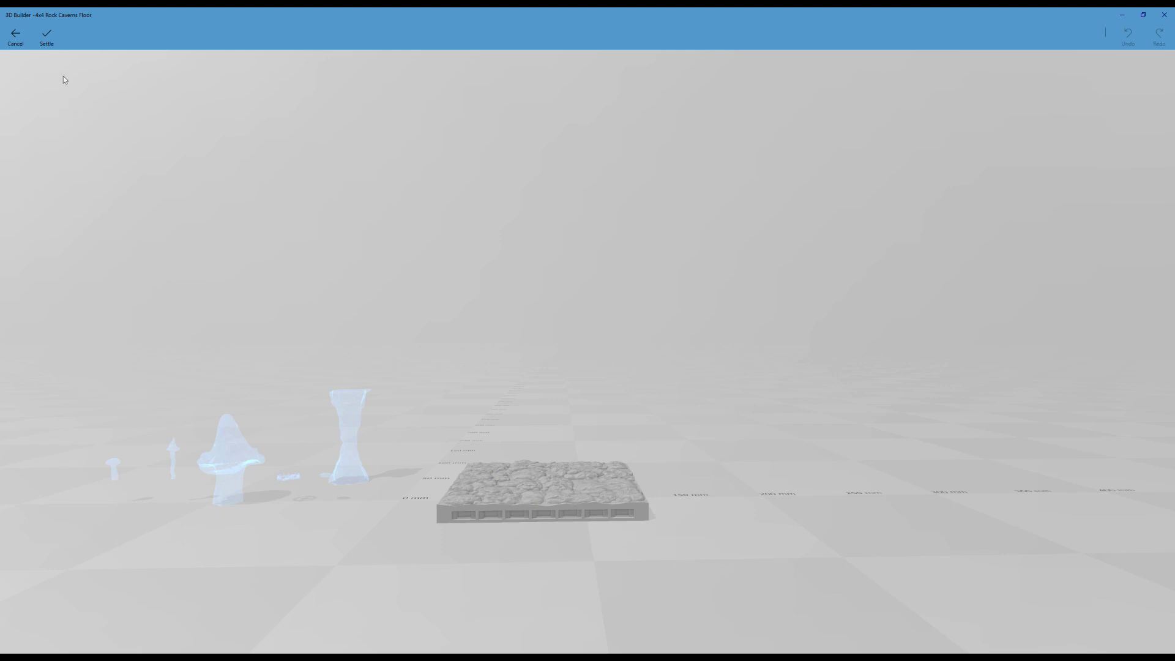
pyautogui.click(45, 37)
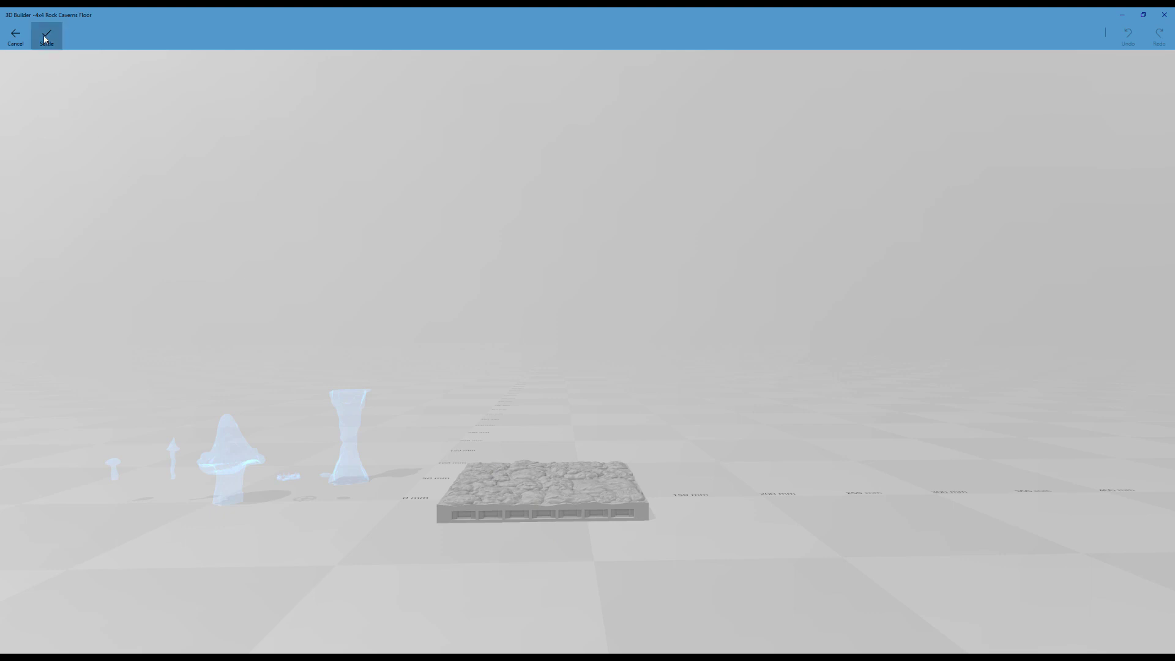
# Go through the scatter pieces one by one, selecting the mushrooms, the spiky ring, the rock pillar and the small flat piece.
pyautogui.moveTo(604, 346); pyautogui.dragTo(846, 382, button='right')
pyautogui.scroll(3, 602, 400)
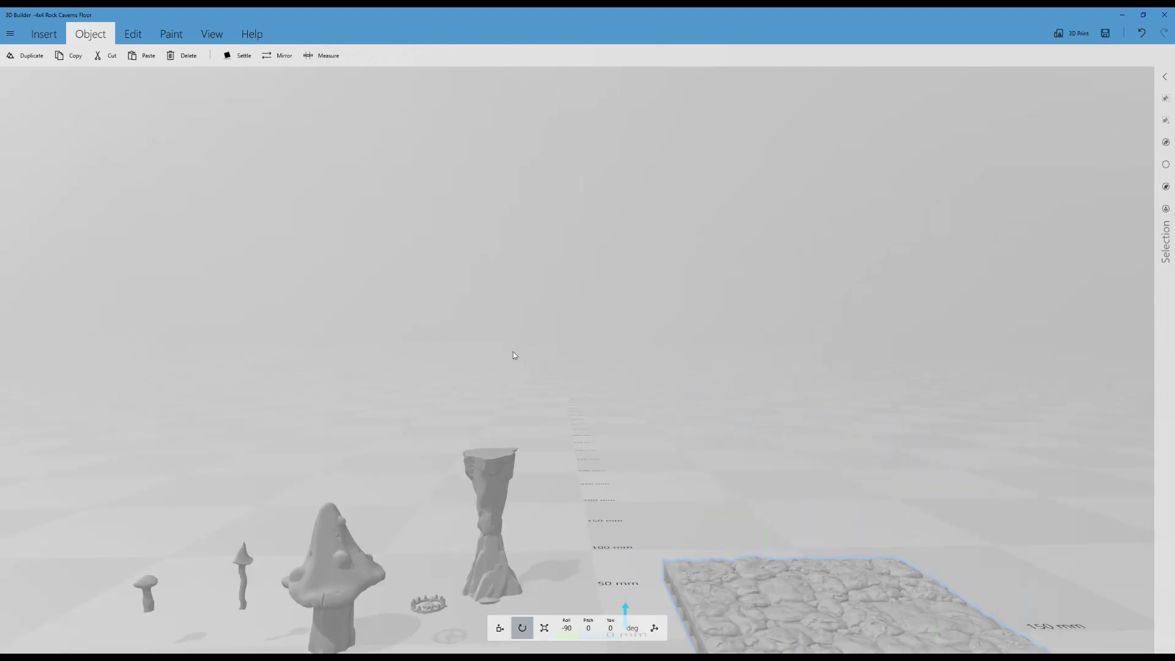
pyautogui.moveTo(515, 302); pyautogui.dragTo(530, 257, button='right')
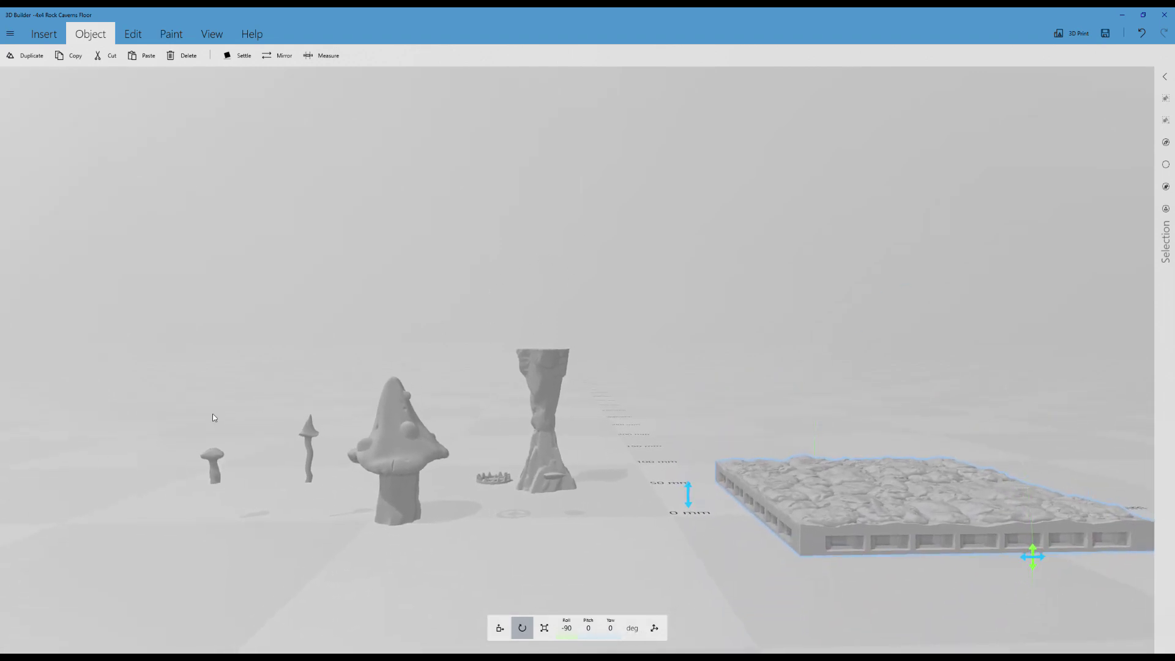
pyautogui.click(212, 458)
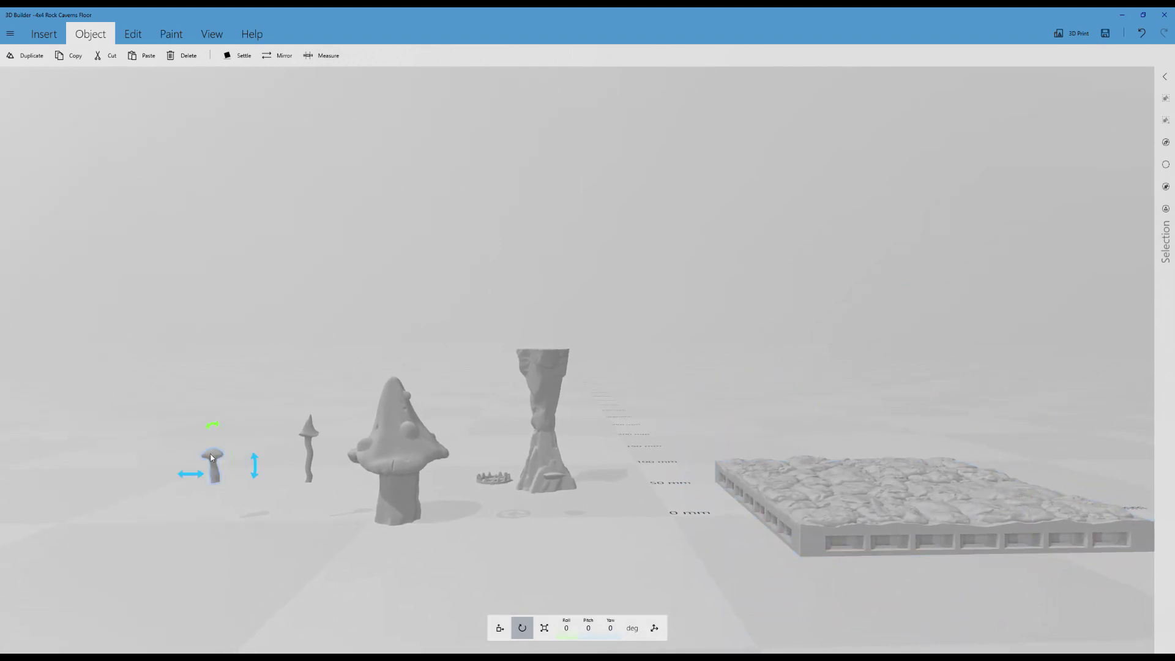
pyautogui.click(307, 439)
pyautogui.click(391, 445)
pyautogui.click(498, 478)
pyautogui.click(547, 418)
pyautogui.moveTo(696, 505); pyautogui.dragTo(587, 583)
pyautogui.click(528, 481)
pyautogui.moveTo(609, 503); pyautogui.dragTo(627, 542)
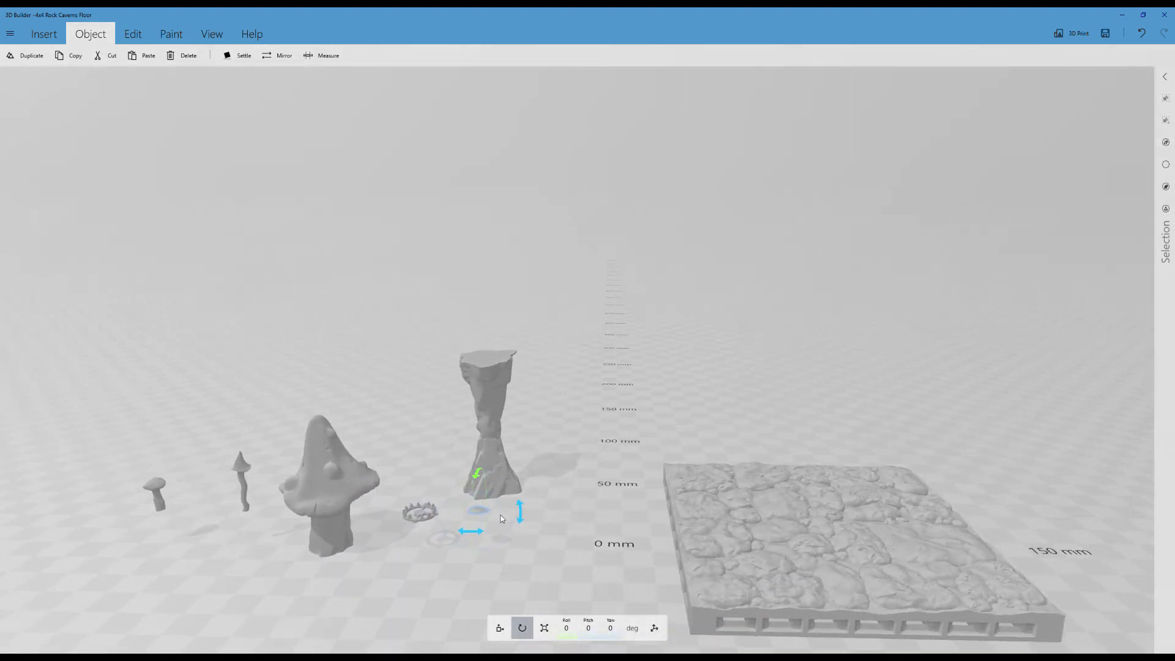
pyautogui.moveTo(446, 541); pyautogui.dragTo(405, 577)
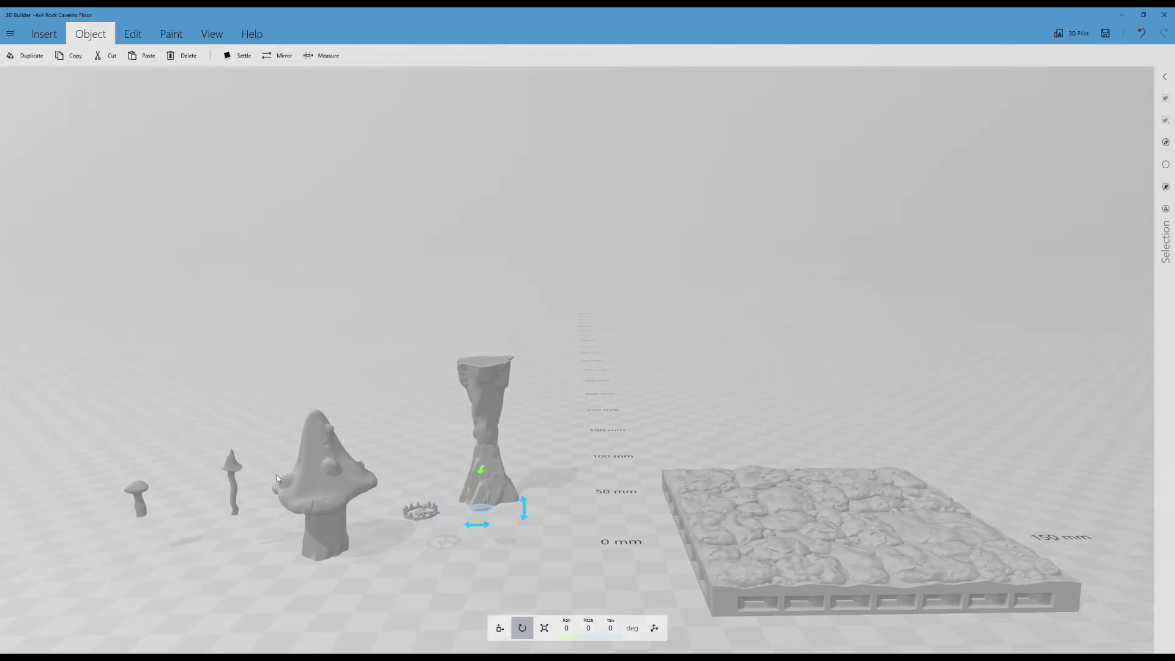
# Select the rock pillar and move it closer to the floor tile, to about X -27 and Y 33 mm.
pyautogui.scroll(-3, 300, 596)
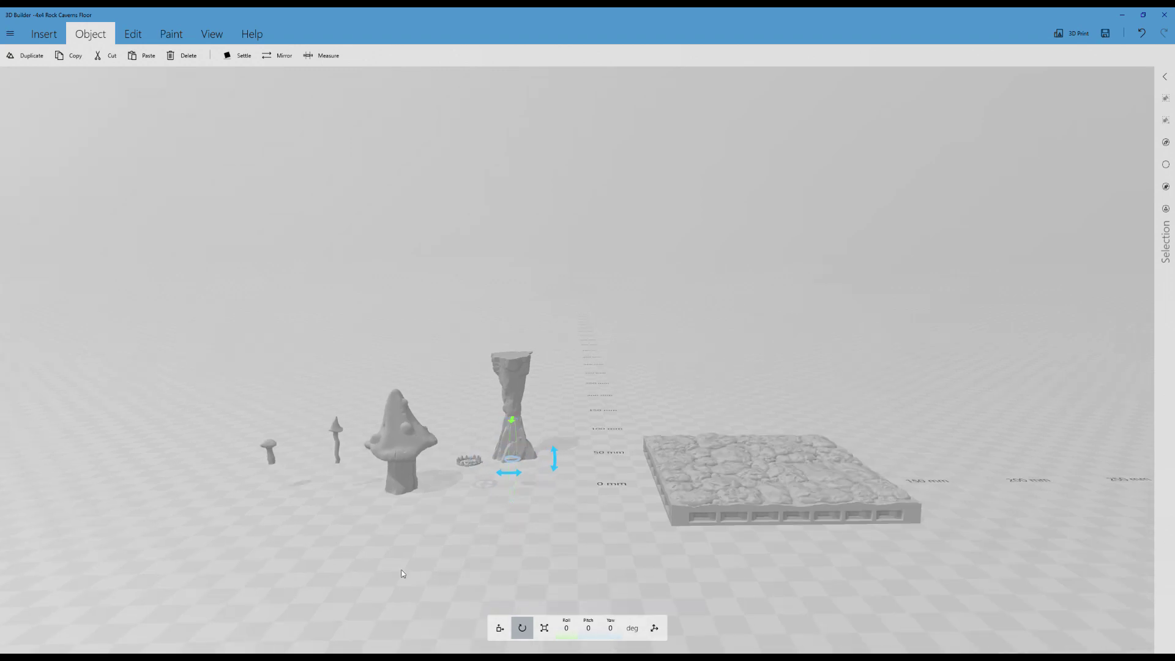
pyautogui.moveTo(533, 507); pyautogui.dragTo(410, 563, button='right')
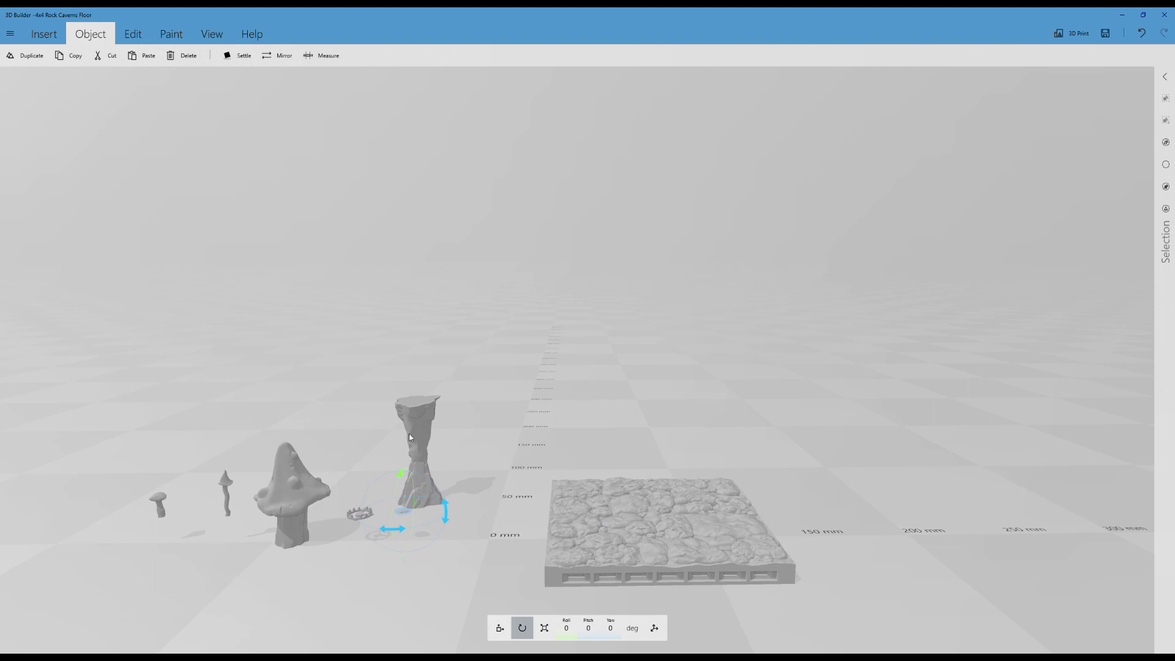
pyautogui.click(420, 422)
pyautogui.moveTo(538, 379); pyautogui.dragTo(520, 249, button='right')
pyautogui.scroll(3, 541, 376)
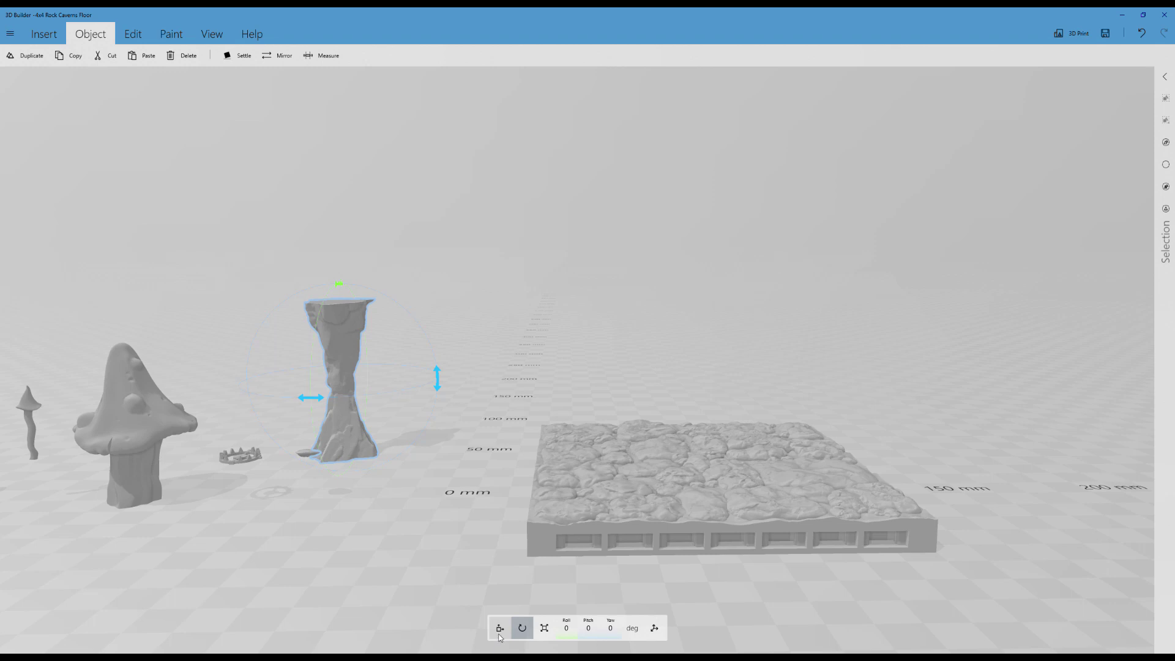
pyautogui.click(500, 634)
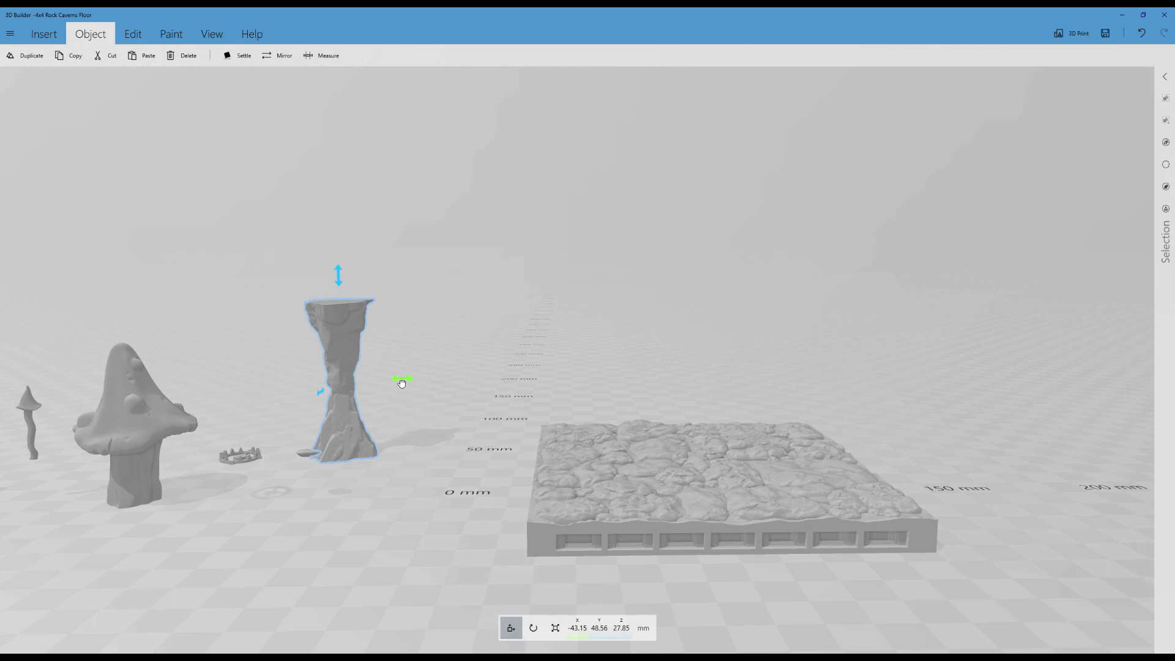
pyautogui.moveTo(401, 383); pyautogui.dragTo(447, 379)
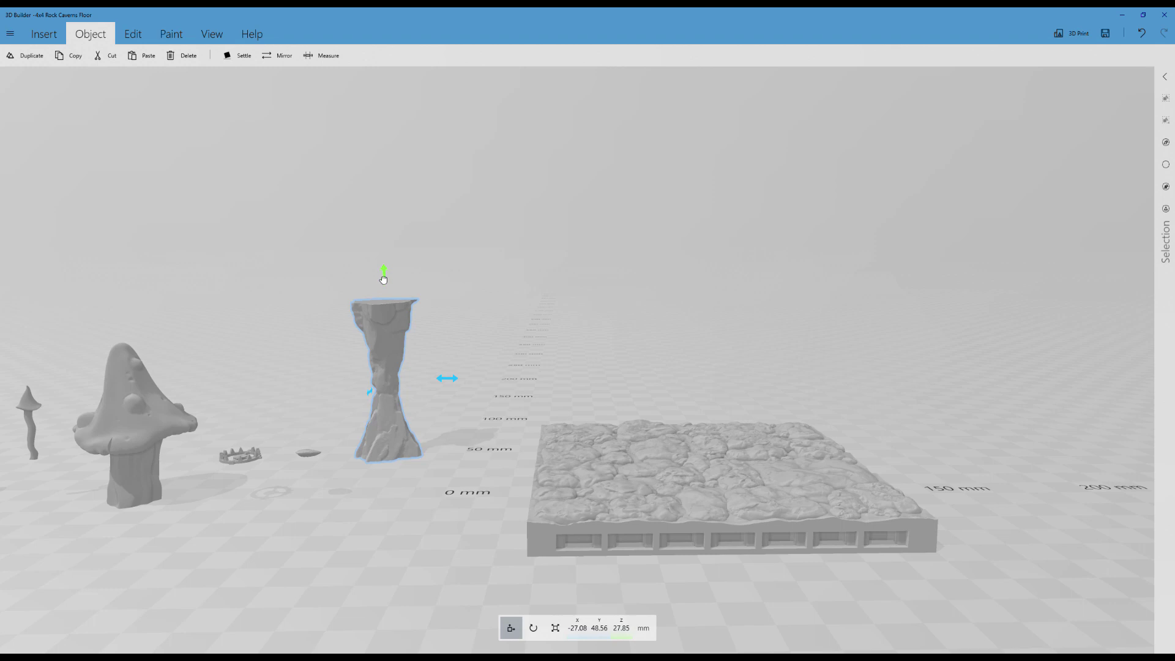
pyautogui.moveTo(383, 279)
pyautogui.mouseDown()
pyautogui.moveTo(383, 199)
pyautogui.moveTo(384, 279)
pyautogui.mouseUp()
pyautogui.moveTo(372, 397)
pyautogui.mouseDown()
pyautogui.moveTo(383, 376)
pyautogui.moveTo(388, 405)
pyautogui.mouseUp()
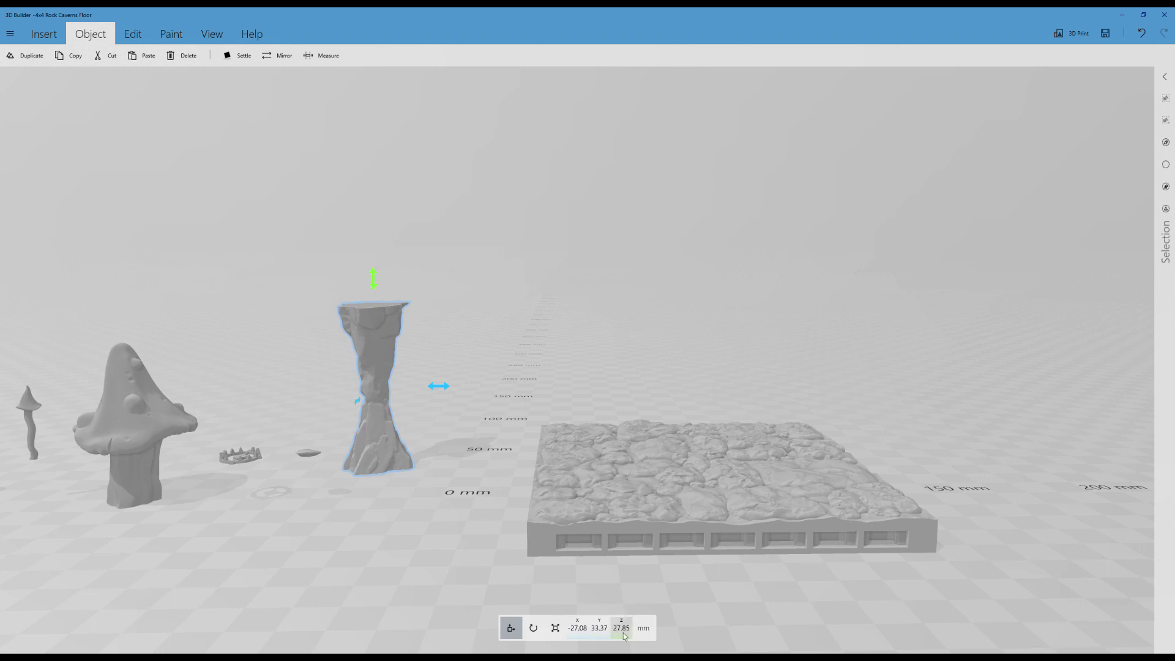
# Raise the rock pillar to a Z position of 35 mm and settle it back onto the ground.
pyautogui.click(621, 630)
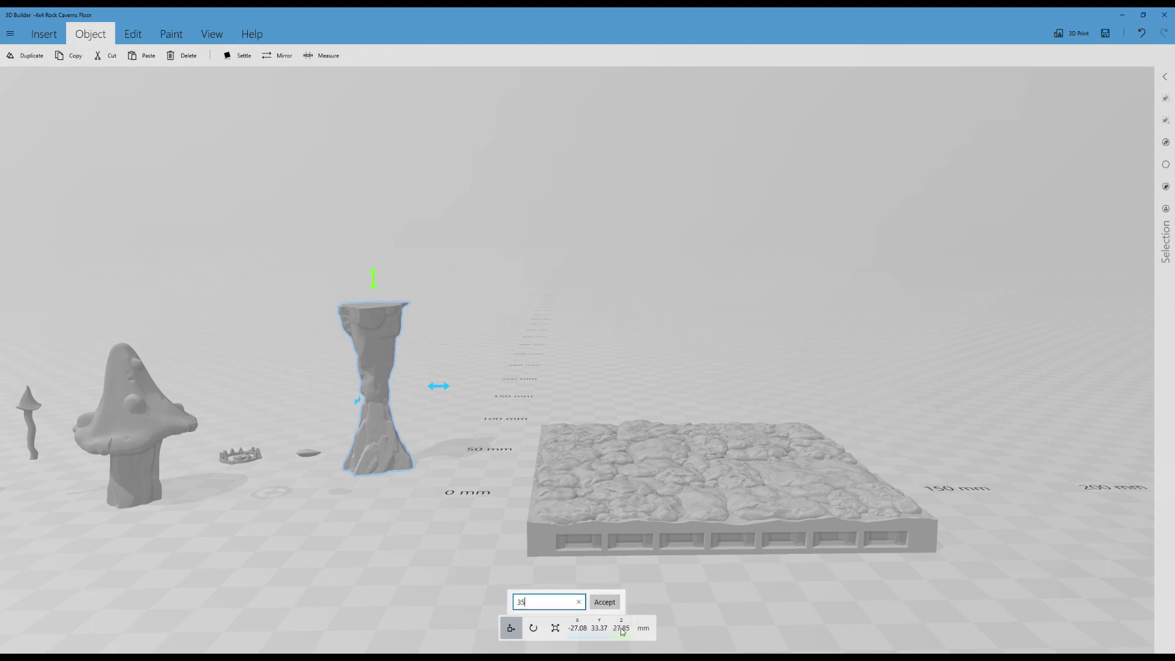
pyautogui.write('35')
pyautogui.click(603, 604)
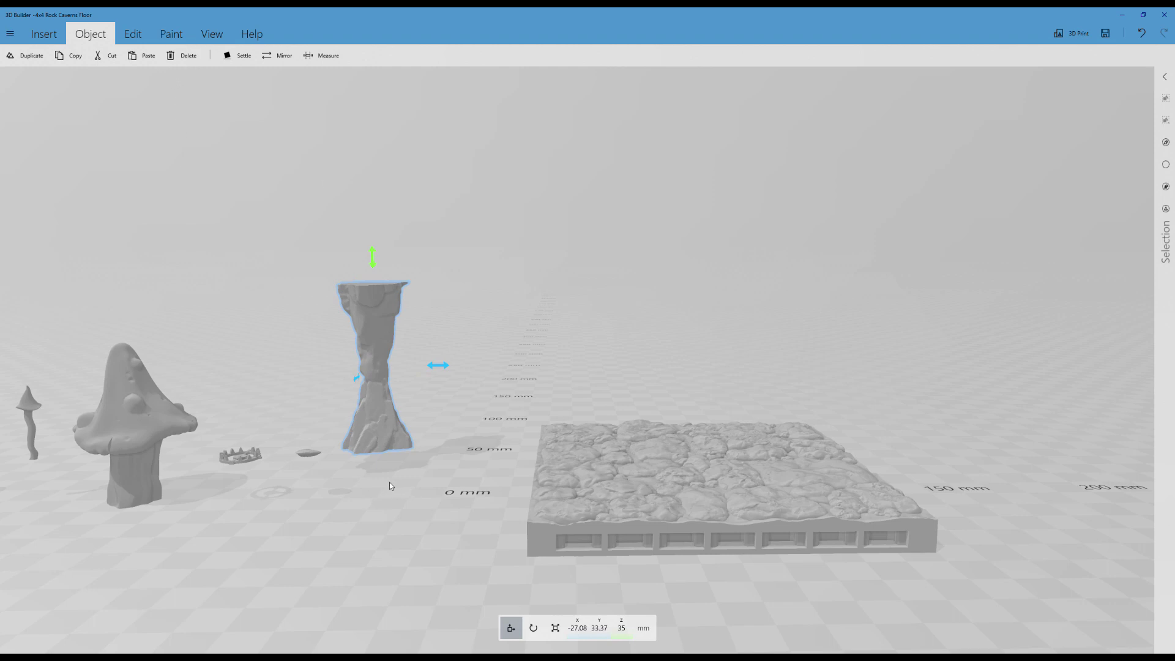
pyautogui.moveTo(389, 482); pyautogui.dragTo(437, 466)
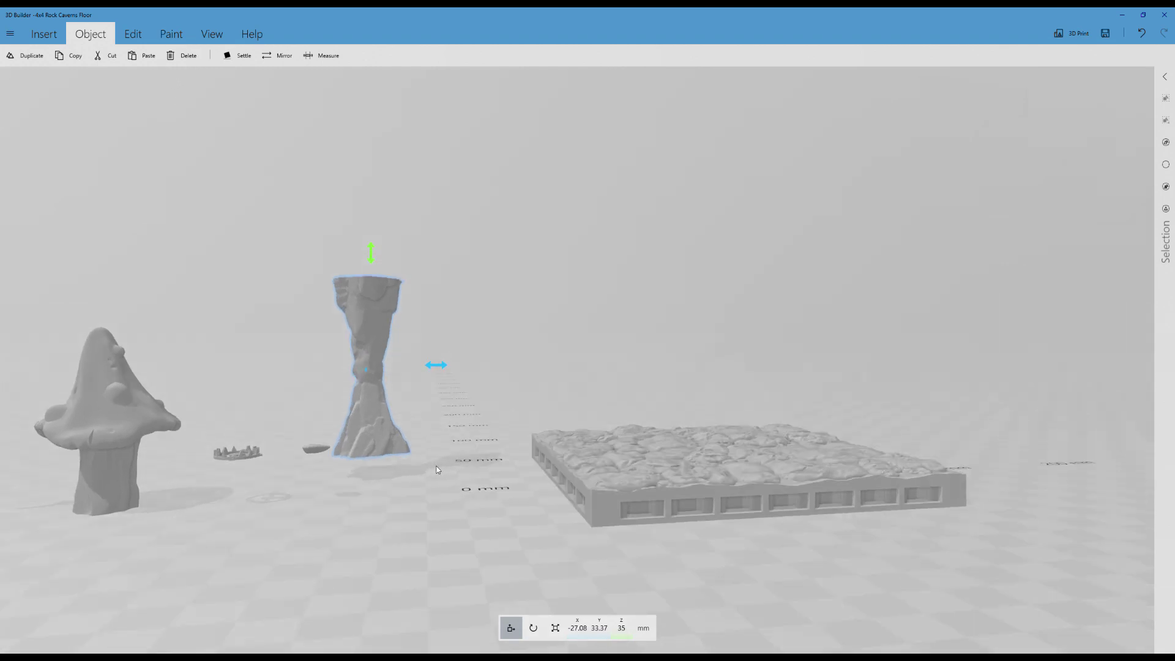
pyautogui.click(239, 58)
pyautogui.click(52, 38)
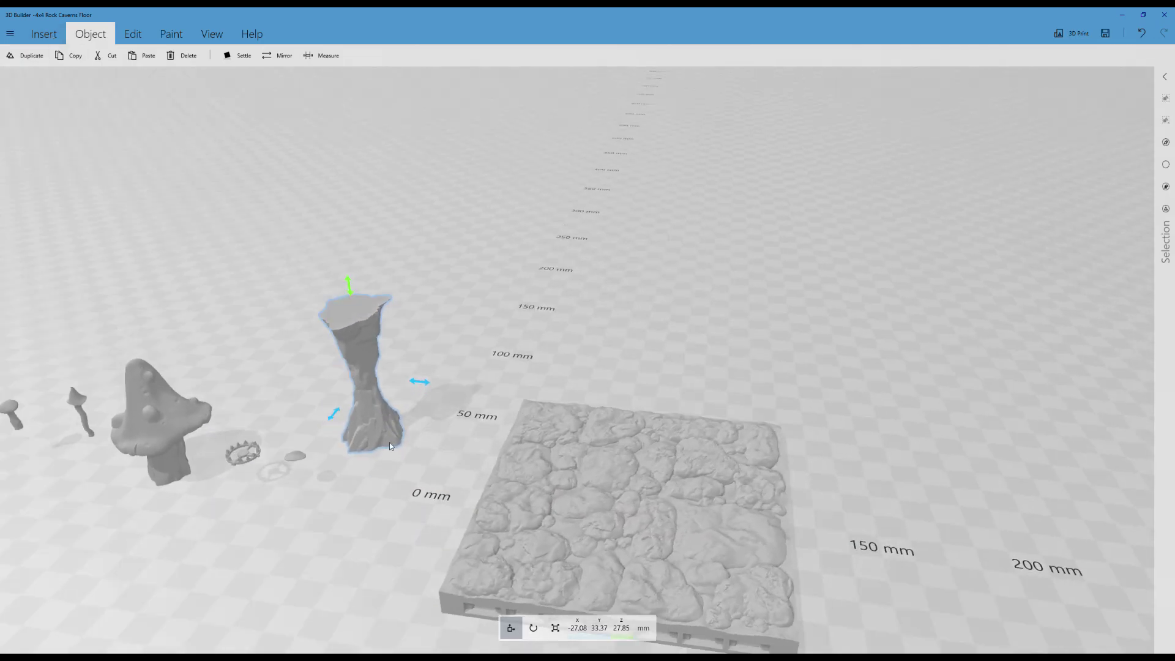
# Move the rock pillar along the X axis onto the floor tile, to about X 44 mm, and view it from behind.
pyautogui.moveTo(371, 487); pyautogui.dragTo(366, 470)
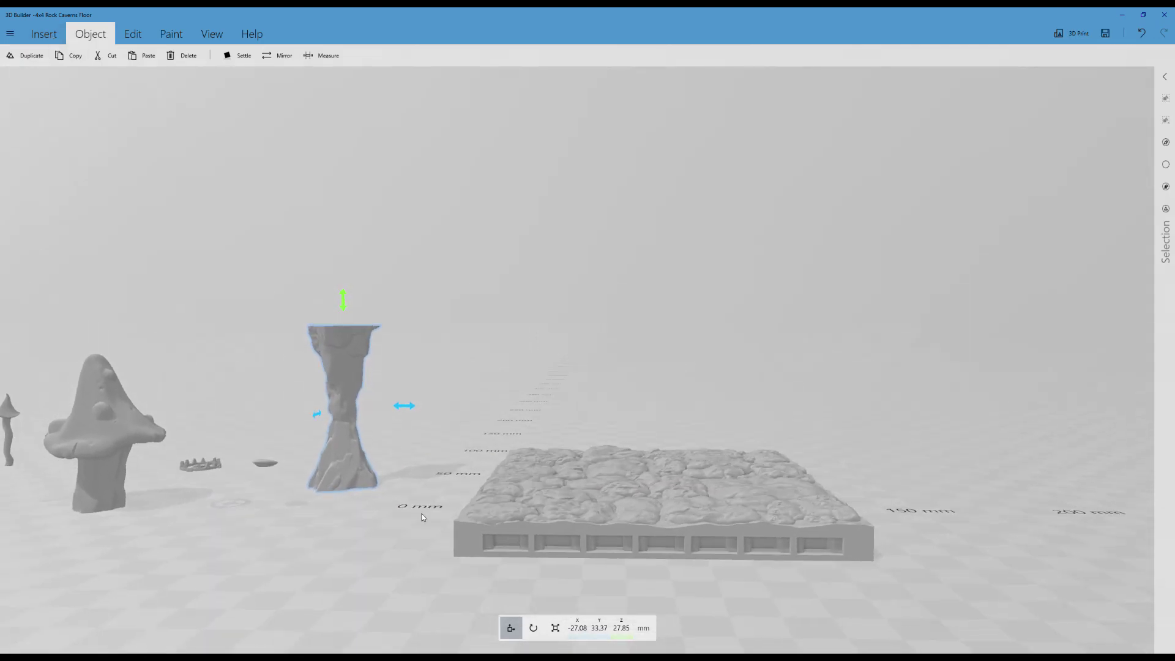
pyautogui.moveTo(421, 514); pyautogui.dragTo(417, 523)
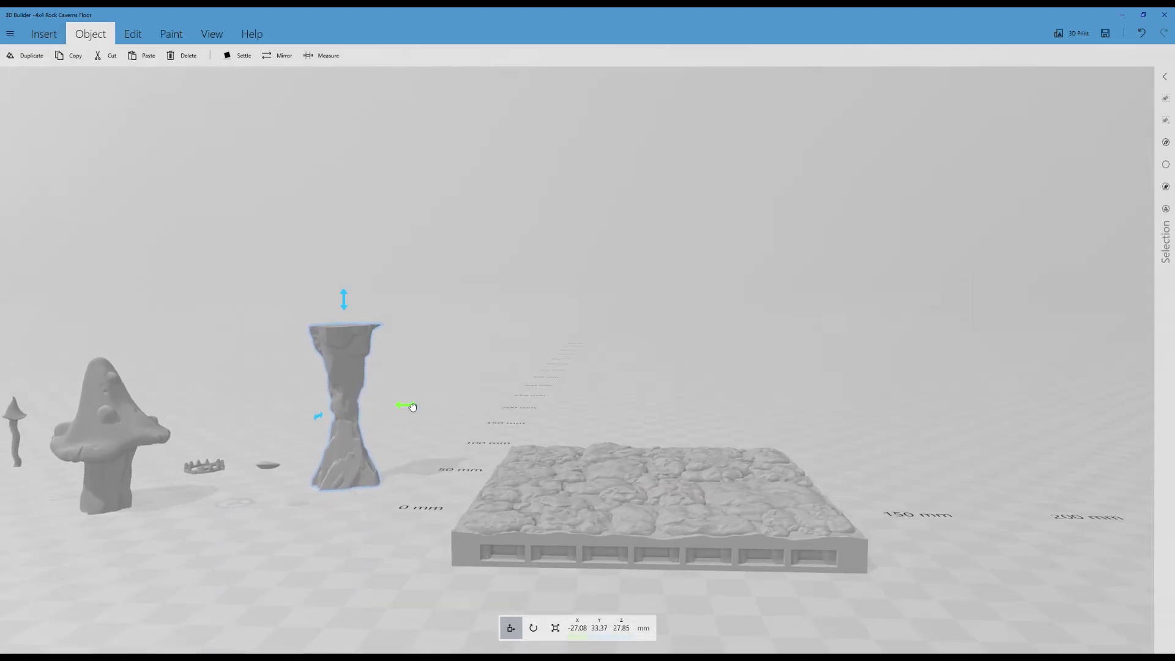
pyautogui.moveTo(406, 405); pyautogui.dragTo(614, 414)
pyautogui.moveTo(401, 494); pyautogui.dragTo(530, 574, button='right')
pyautogui.moveTo(530, 574); pyautogui.dragTo(1053, 537)
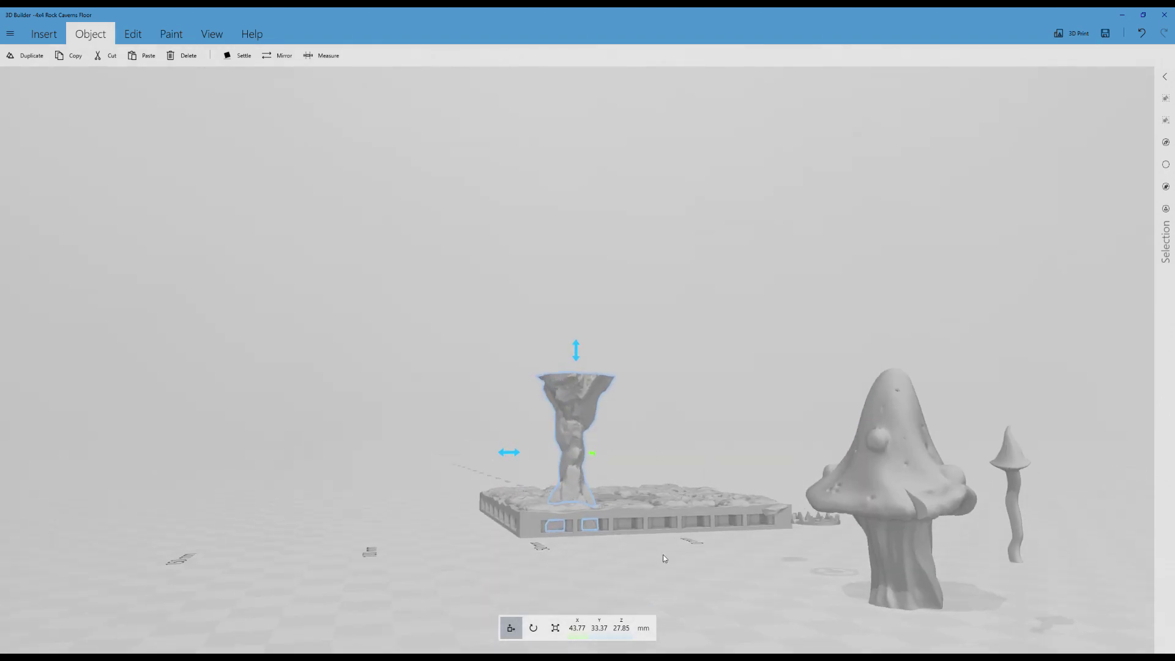
# Raise the rock pillar above the floor tile's surface to a Z position of about 40 mm.
pyautogui.moveTo(664, 558); pyautogui.dragTo(251, 576)
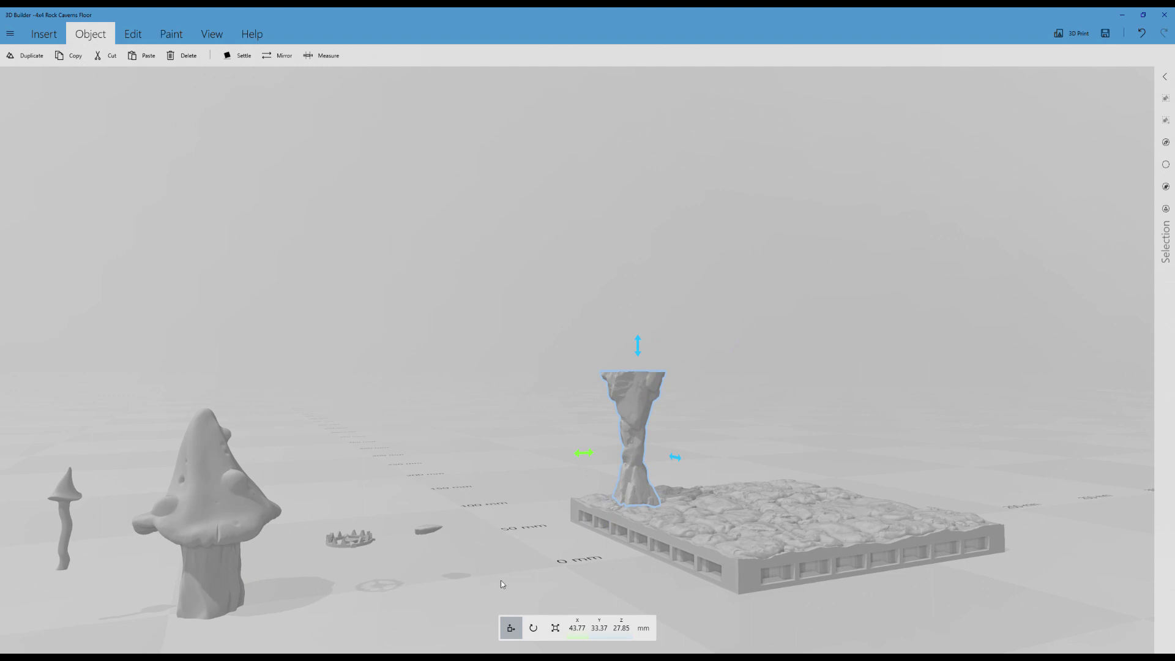
pyautogui.moveTo(602, 579); pyautogui.dragTo(499, 553)
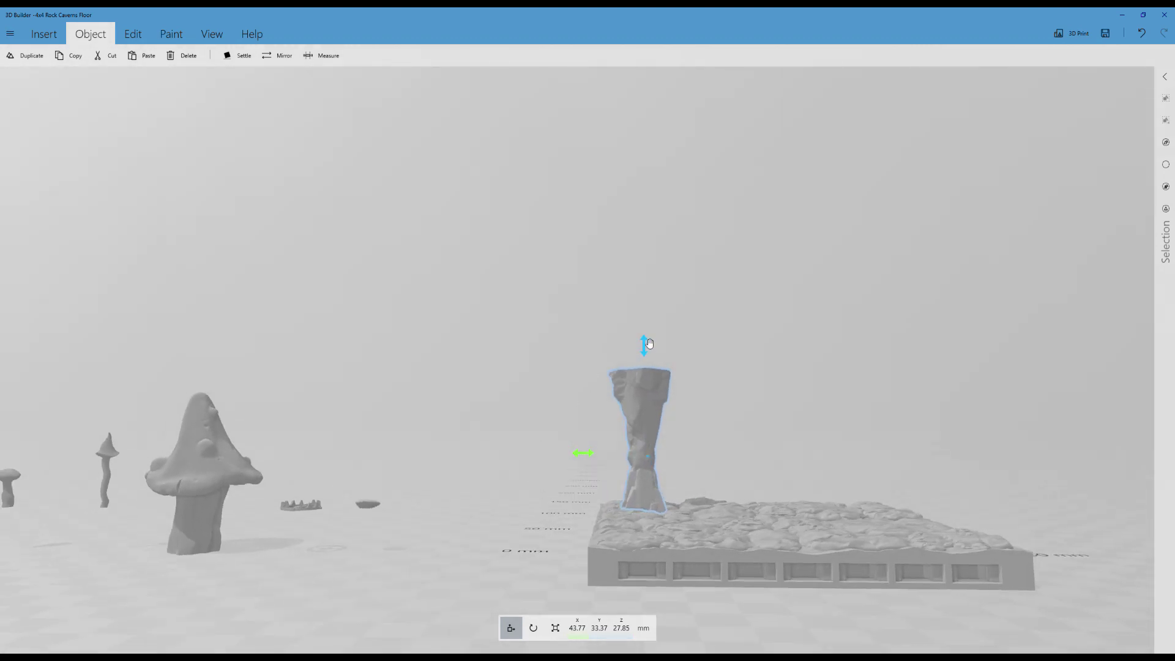
pyautogui.moveTo(649, 343); pyautogui.dragTo(636, 312)
pyautogui.moveTo(510, 549); pyautogui.dragTo(500, 468, button='right')
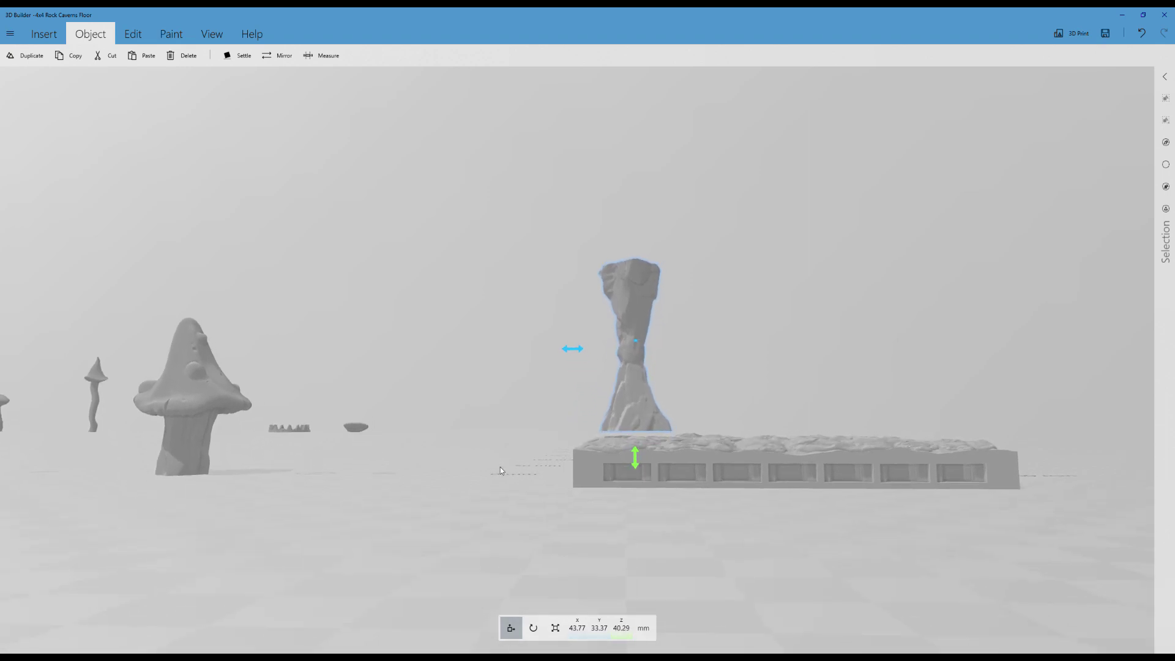
# Lower the rock pillar to a Z position of about 37 mm so its base sinks slightly into the floor tile.
pyautogui.scroll(4, 490, 444)
pyautogui.scroll(2, 493, 456)
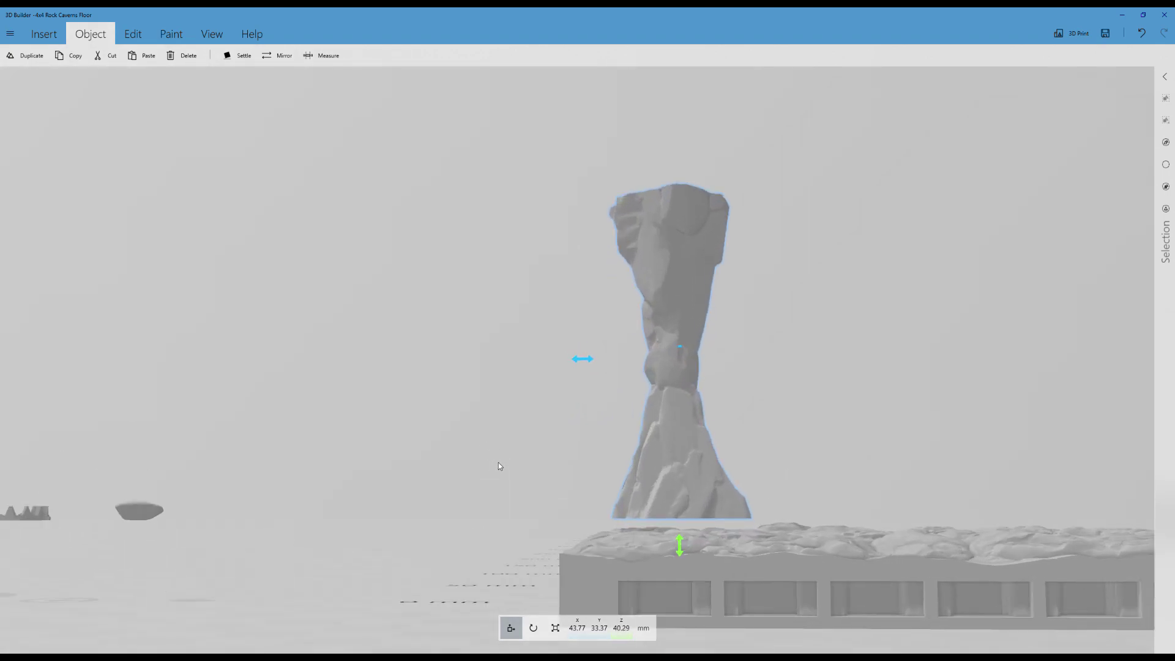
pyautogui.scroll(2, 460, 463)
pyautogui.moveTo(501, 511); pyautogui.dragTo(470, 470, button='right')
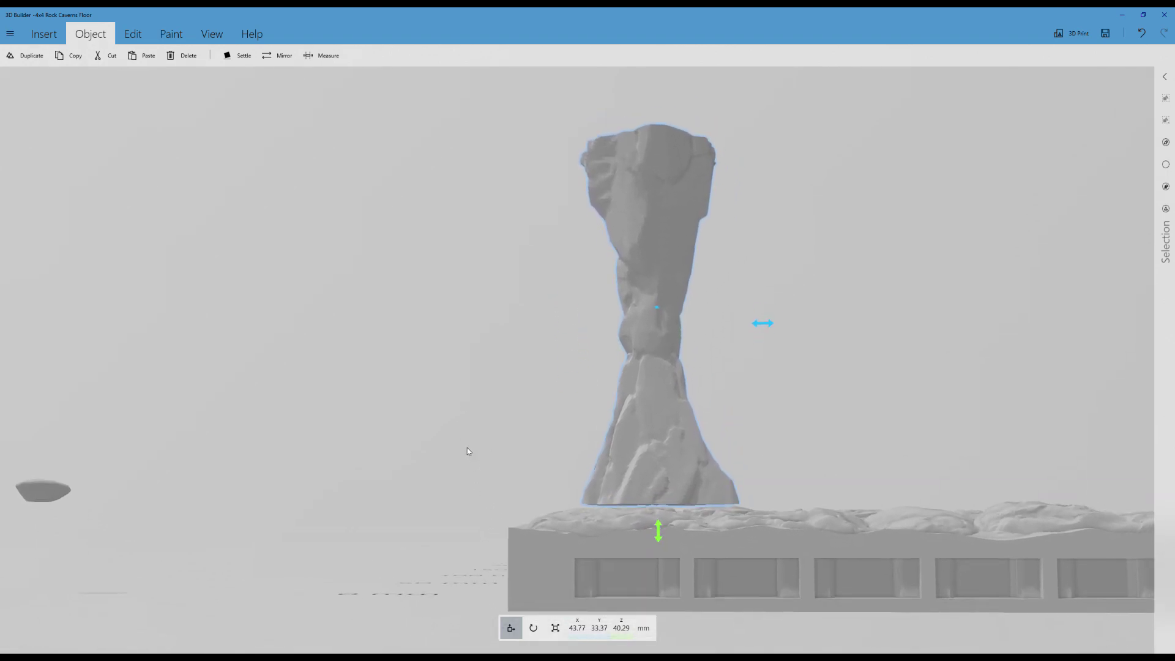
pyautogui.moveTo(467, 447); pyautogui.dragTo(472, 479)
pyautogui.moveTo(474, 484); pyautogui.dragTo(471, 441, button='right')
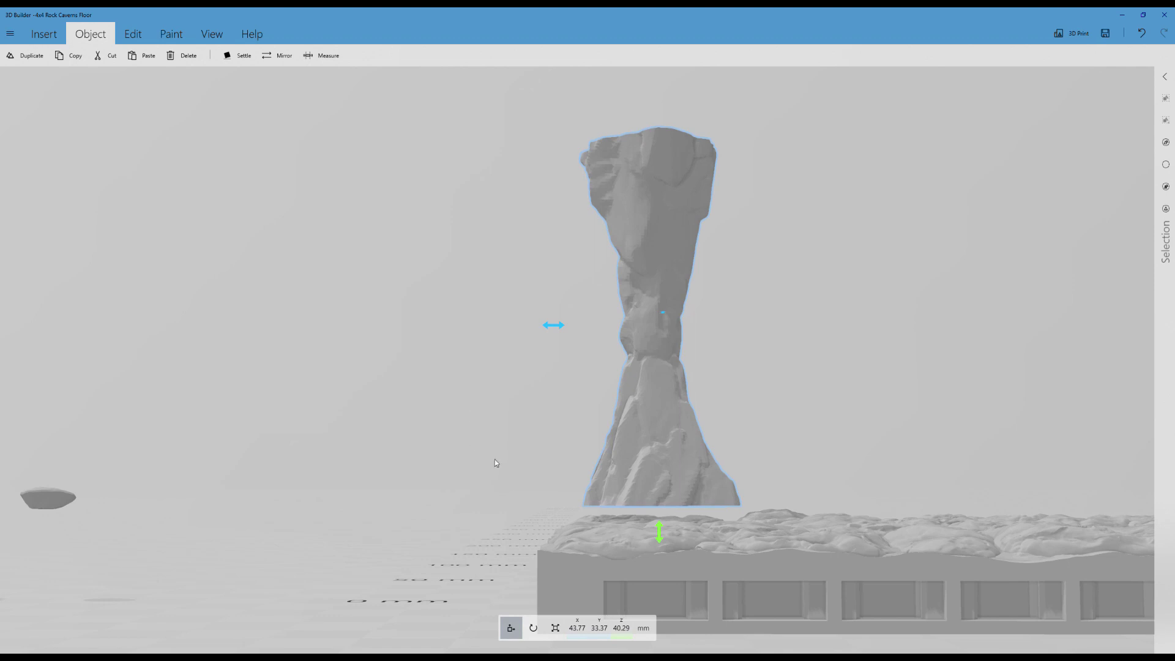
pyautogui.moveTo(664, 538); pyautogui.dragTo(659, 558)
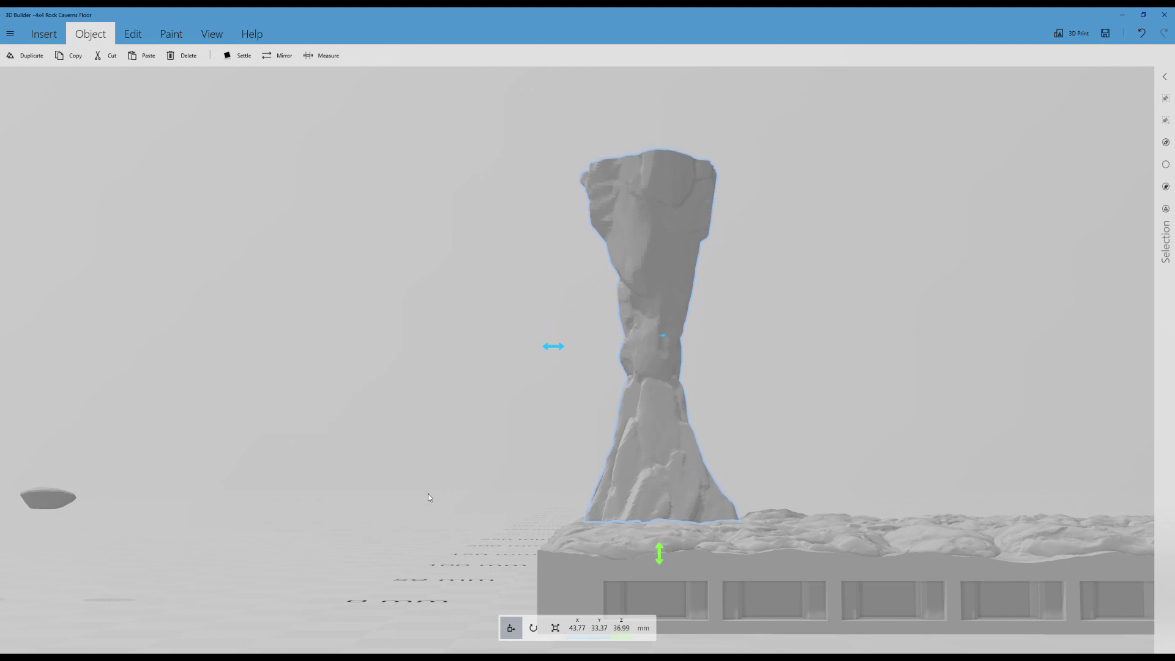
# Examine the rock pillar's placement on the floor tile from several sides and from above.
pyautogui.moveTo(427, 494); pyautogui.dragTo(546, 493)
pyautogui.moveTo(545, 494); pyautogui.dragTo(973, 503, button='right')
pyautogui.moveTo(339, 522); pyautogui.dragTo(269, 563, button='right')
pyautogui.moveTo(269, 564); pyautogui.dragTo(291, 564)
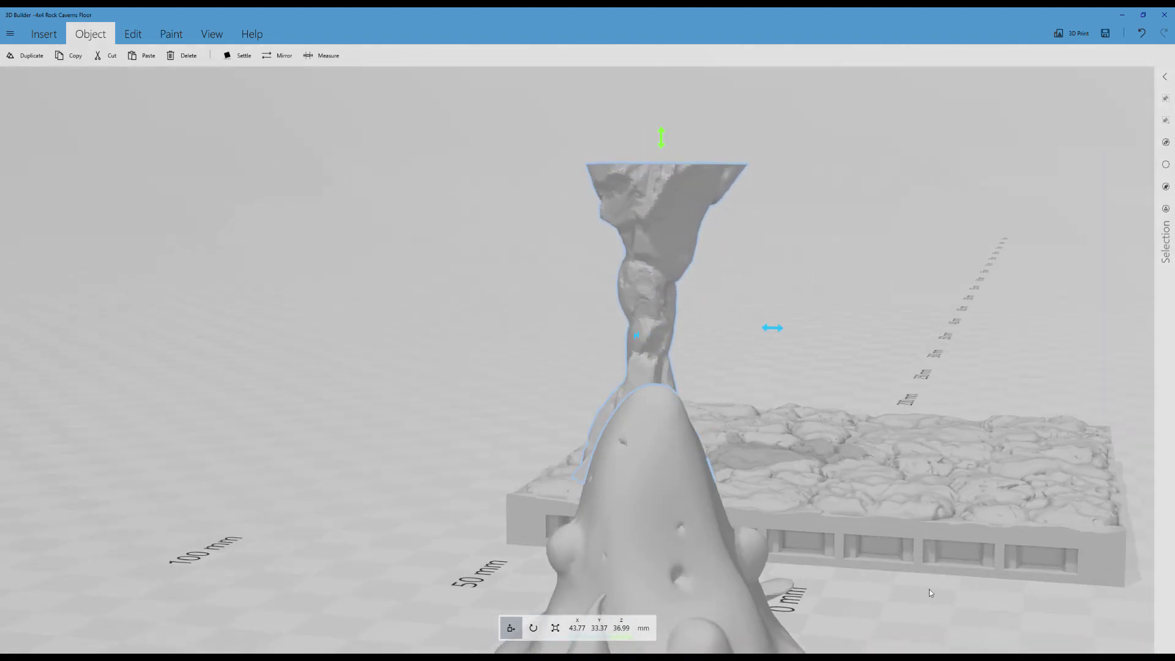
pyautogui.moveTo(928, 588); pyautogui.dragTo(440, 530)
pyautogui.scroll(-5, 490, 500)
pyautogui.moveTo(489, 500); pyautogui.dragTo(467, 604)
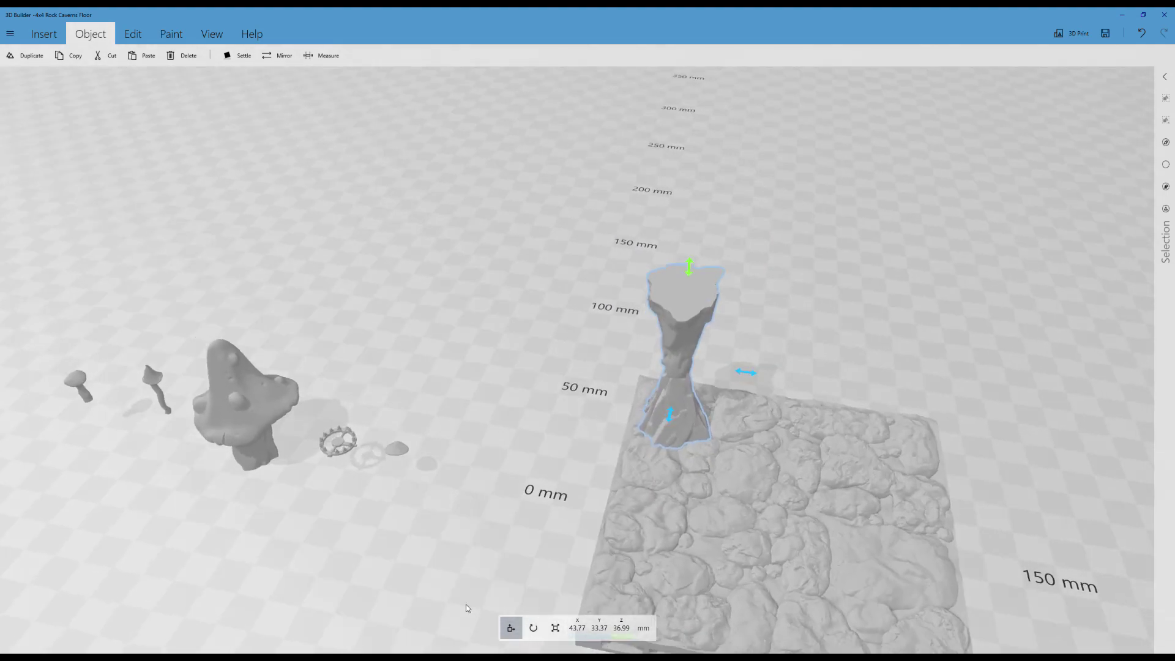
pyautogui.scroll(-5, 471, 594)
pyautogui.moveTo(524, 491); pyautogui.dragTo(589, 387, button='right')
pyautogui.moveTo(590, 425); pyautogui.dragTo(590, 396)
pyautogui.moveTo(589, 396); pyautogui.dragTo(580, 379, button='right')
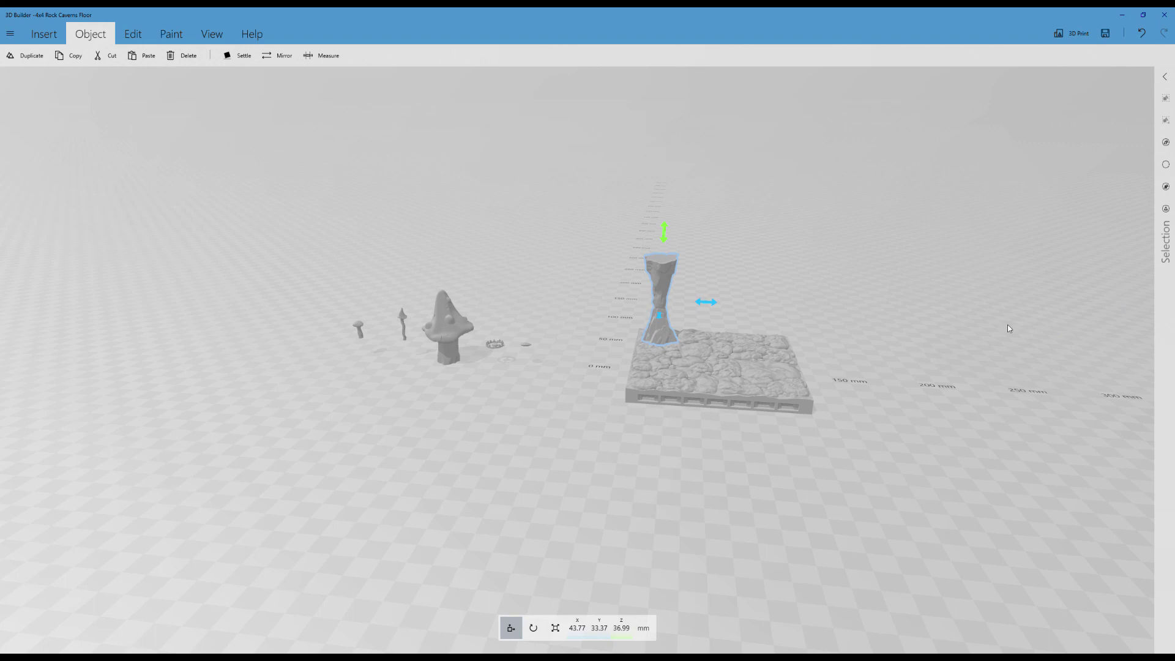
# Select the floor tile together with the rock pillar, leaving the large mushroom out, and group the two pieces.
pyautogui.click(1167, 211)
pyautogui.click(735, 373)
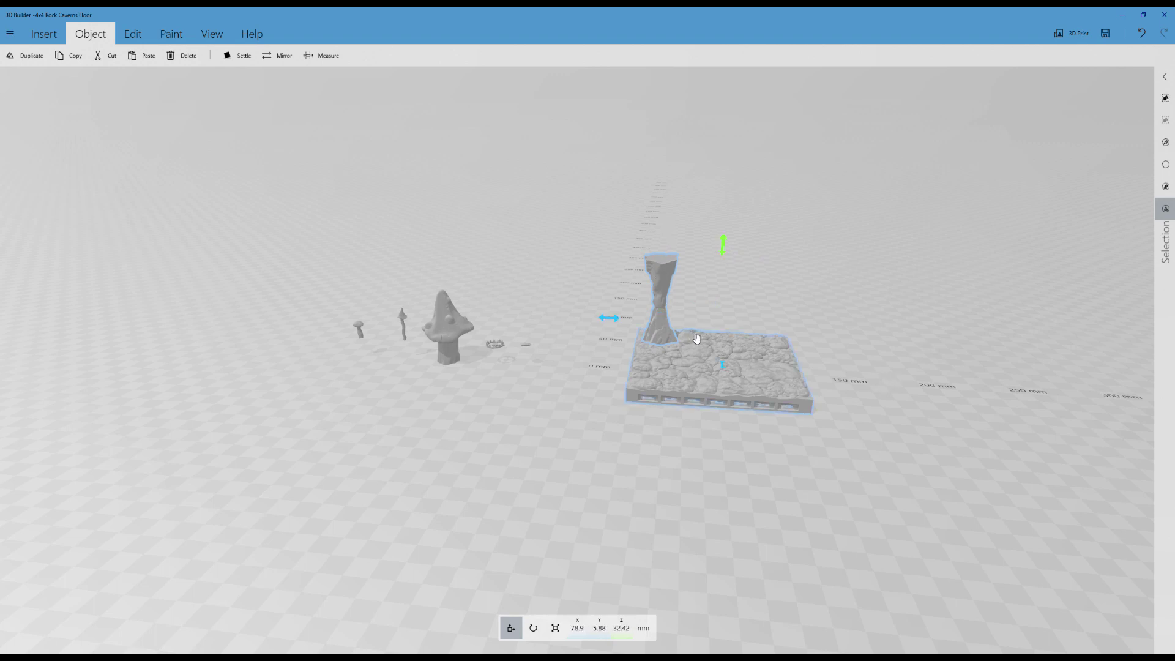
pyautogui.click(441, 327)
pyautogui.keyDown('ctrl'); pyautogui.click(448, 329); pyautogui.keyUp('ctrl')
pyautogui.moveTo(892, 285); pyautogui.dragTo(815, 304)
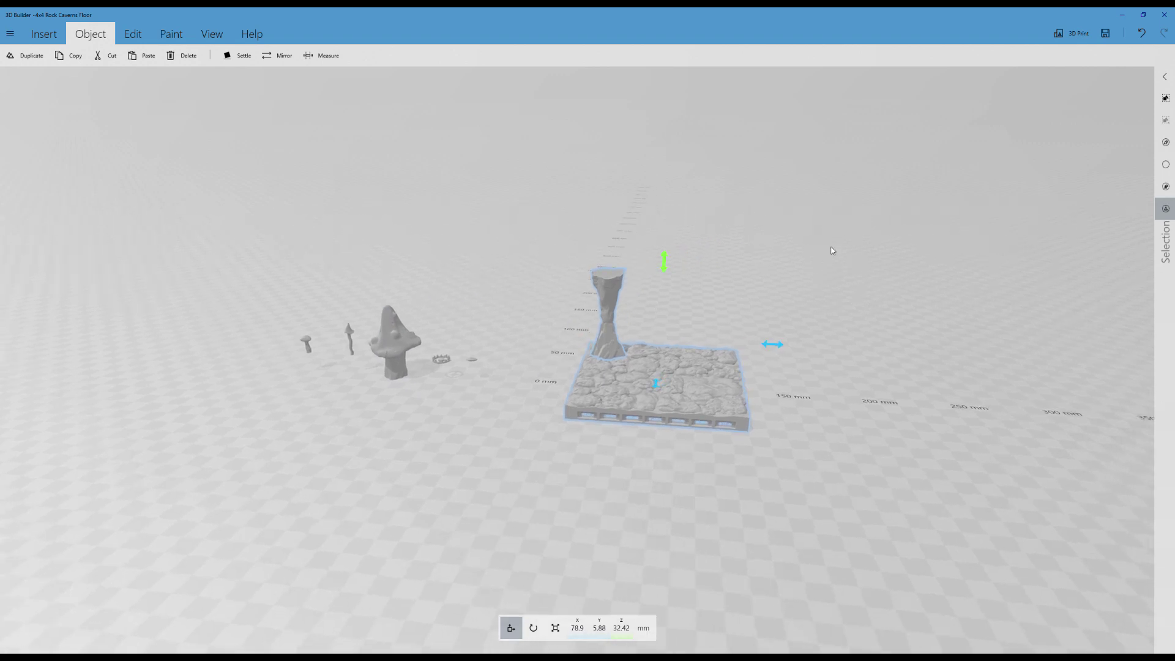
pyautogui.moveTo(832, 251); pyautogui.dragTo(802, 224)
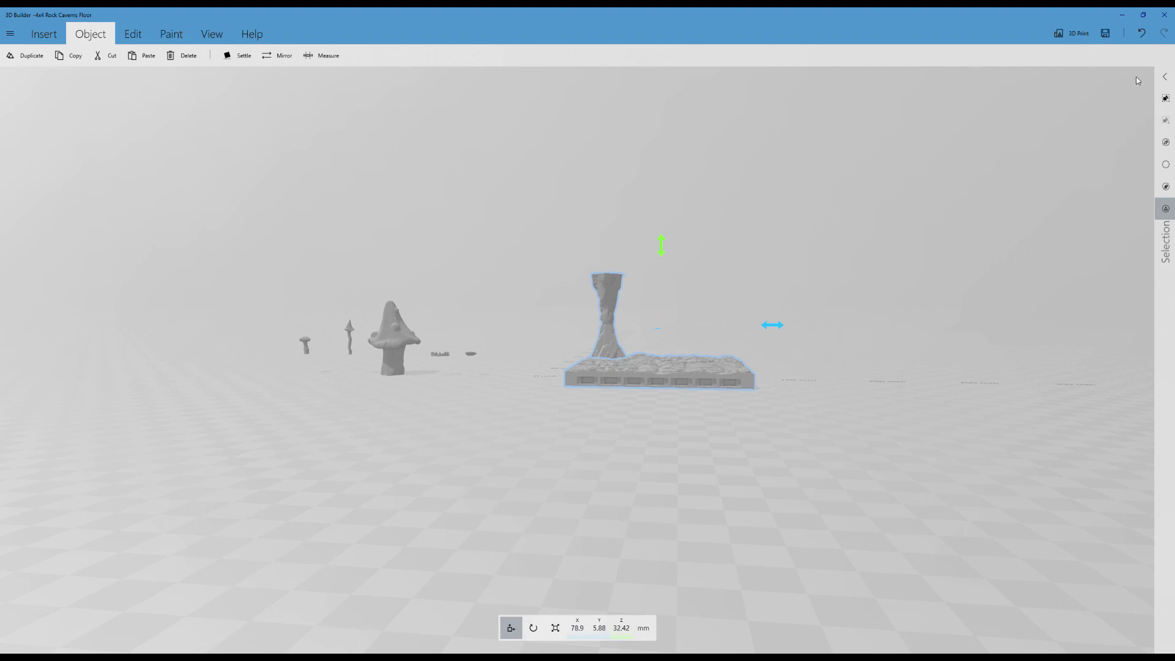
pyautogui.click(1164, 101)
# Move the grouped tile and pillar as one piece to about X 85 and Y 18 mm.
pyautogui.moveTo(858, 217); pyautogui.dragTo(877, 370)
pyautogui.moveTo(668, 448)
pyautogui.mouseDown()
pyautogui.moveTo(671, 485)
pyautogui.moveTo(656, 391)
pyautogui.moveTo(667, 440)
pyautogui.mouseUp()
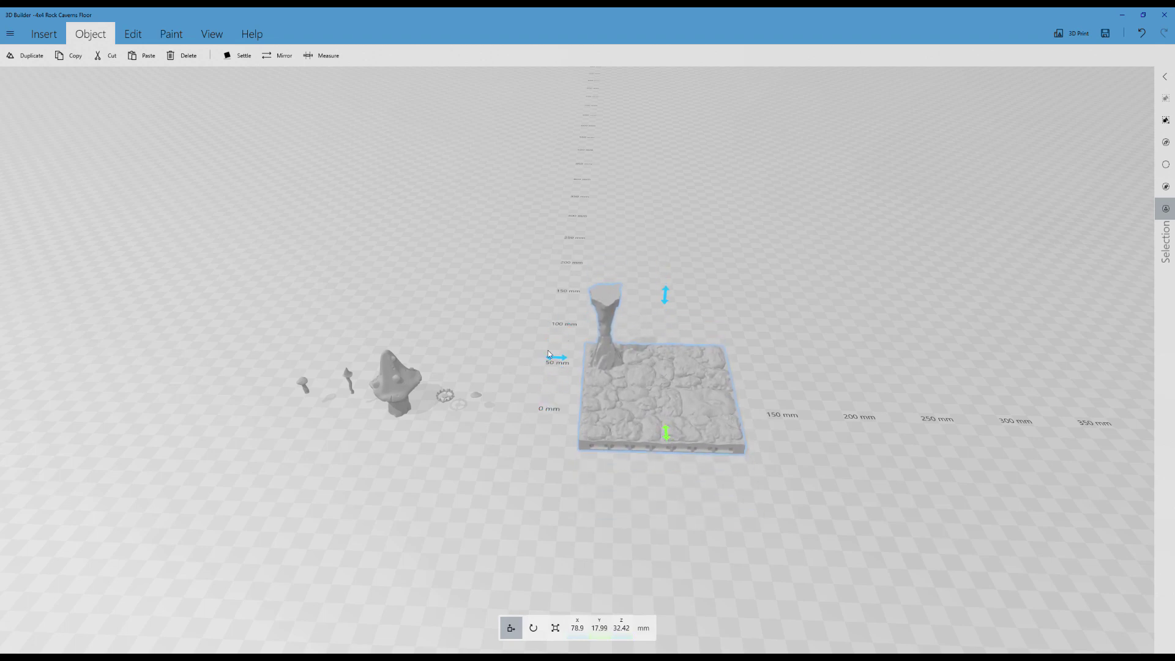
pyautogui.moveTo(556, 360); pyautogui.dragTo(585, 374)
pyautogui.moveTo(612, 502); pyautogui.dragTo(541, 417)
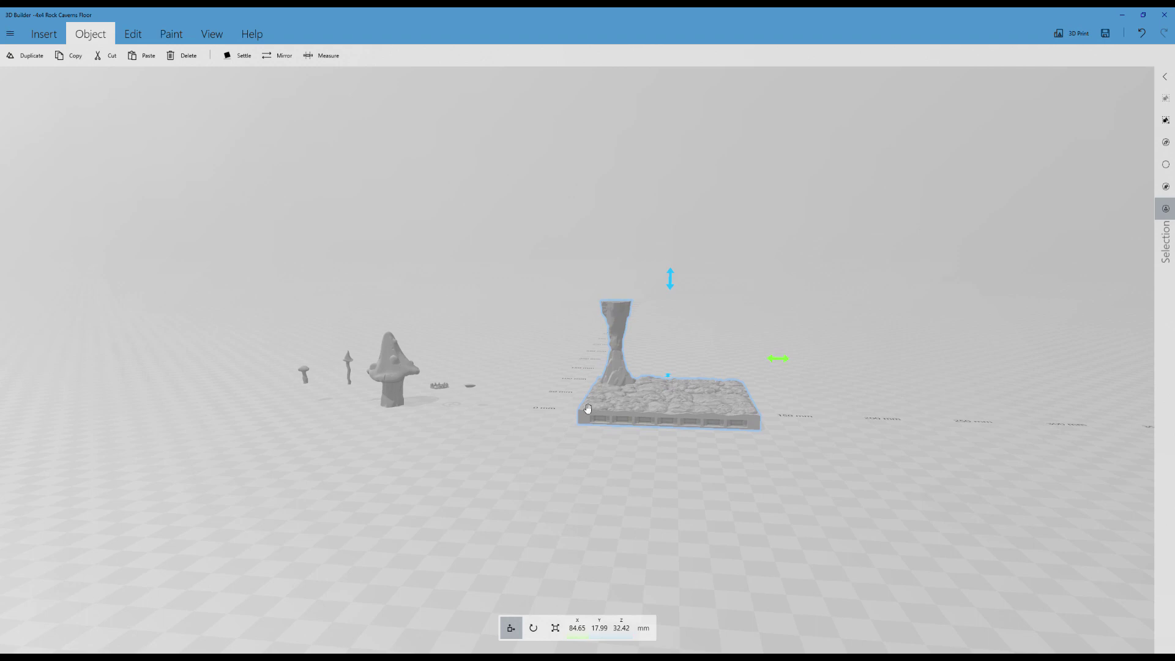
# Inspect the grouped floor tile and rock pillar from different angles.
pyautogui.moveTo(637, 449); pyautogui.dragTo(619, 410)
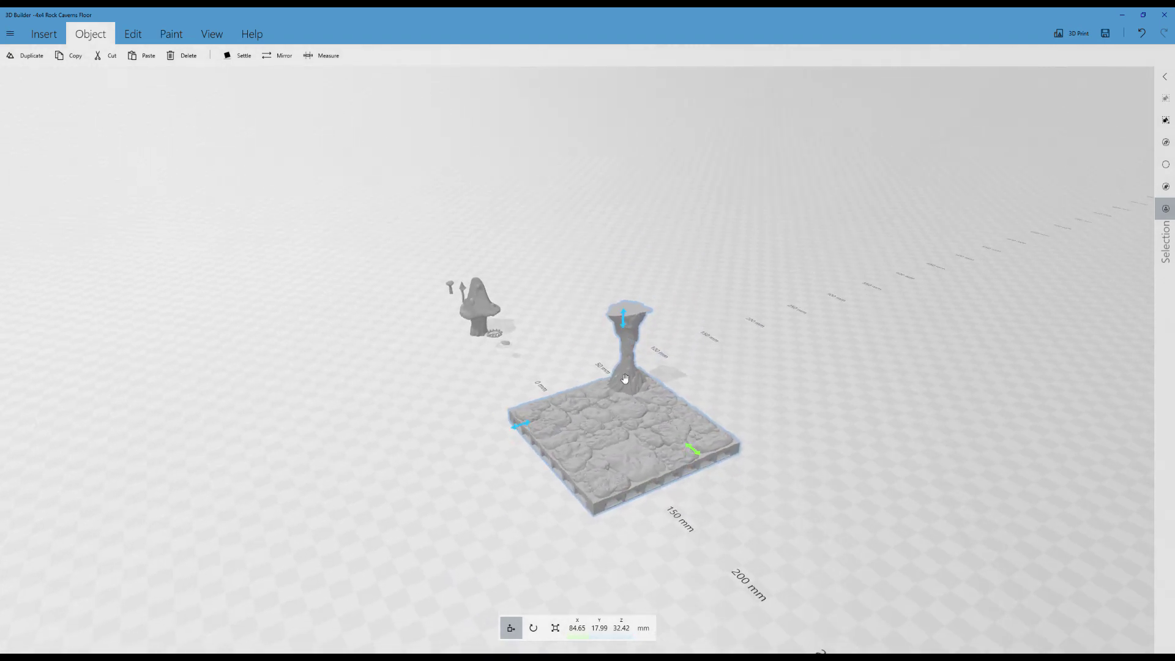
pyautogui.moveTo(748, 547); pyautogui.dragTo(1065, 477)
pyautogui.moveTo(808, 424); pyautogui.dragTo(801, 481)
pyautogui.scroll(2, 637, 561)
pyautogui.moveTo(624, 497); pyautogui.dragTo(482, 534, button='right')
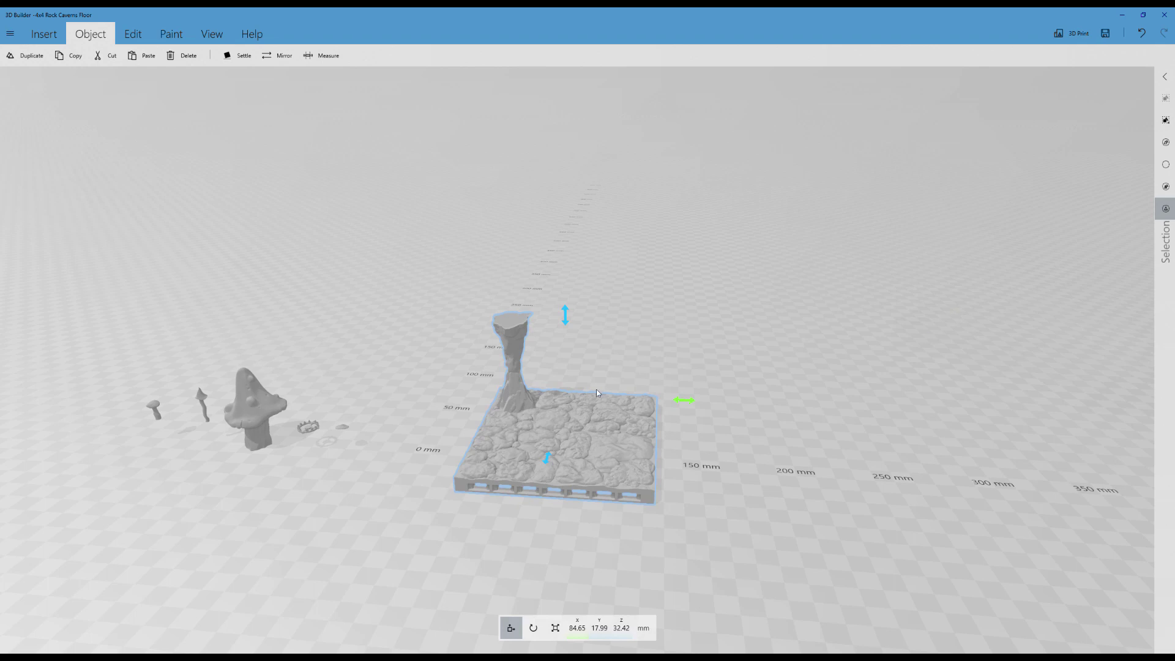
pyautogui.moveTo(656, 341); pyautogui.dragTo(665, 331, button='right')
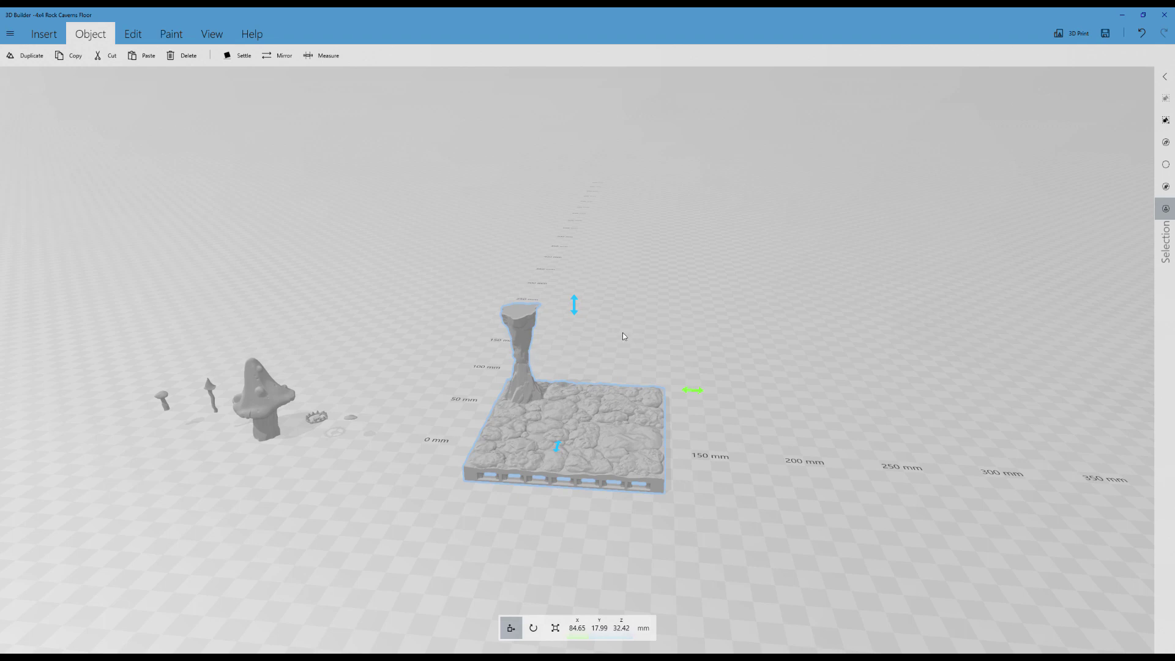
pyautogui.moveTo(623, 333); pyautogui.dragTo(644, 314, button='right')
pyautogui.moveTo(481, 364); pyautogui.dragTo(488, 350)
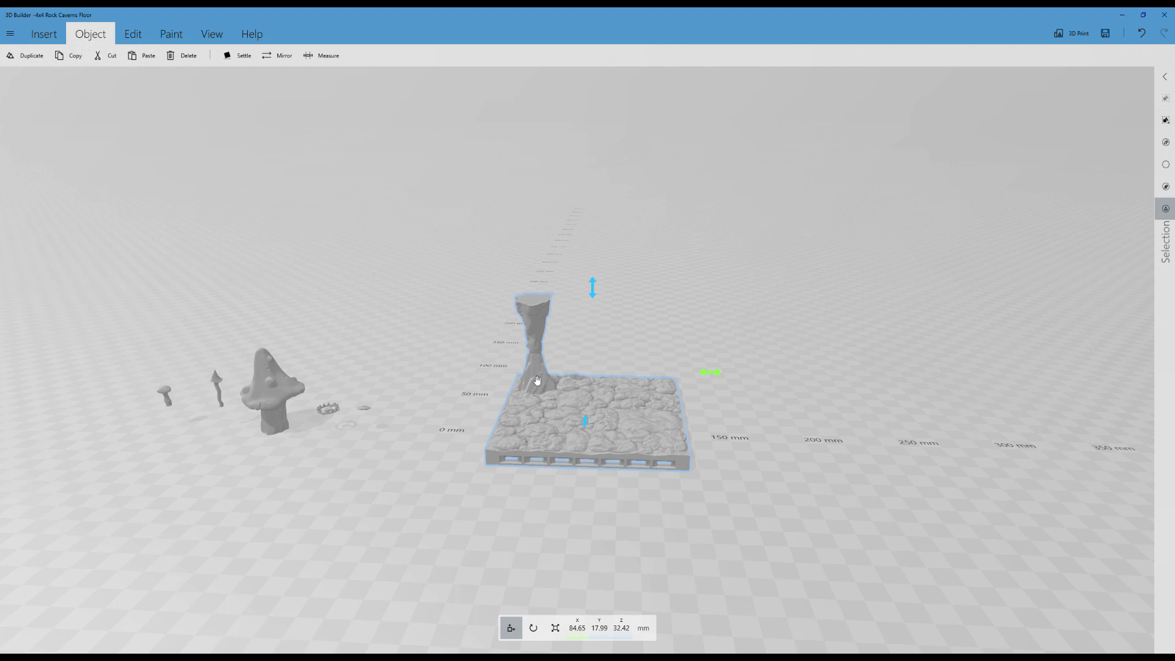
# Ungroup the tile and pillar, and move the rock pillar off the tile to about X 167 mm.
pyautogui.click(1164, 122)
pyautogui.click(538, 316)
pyautogui.moveTo(587, 348); pyautogui.dragTo(786, 359)
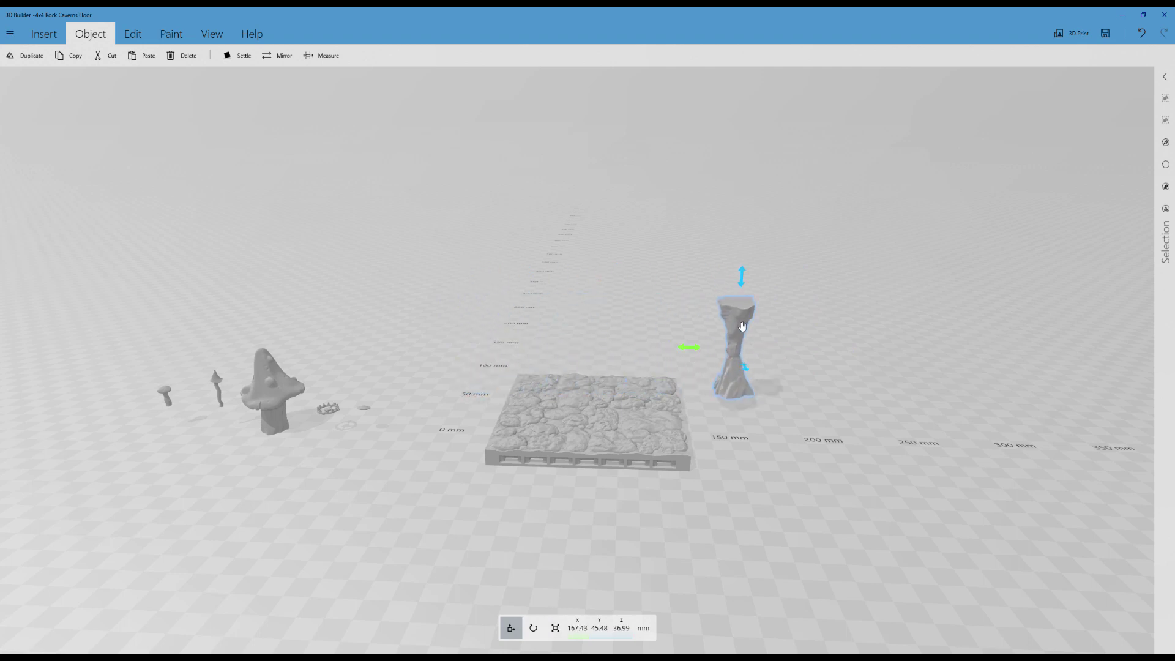
# Scale the rock pillar to a Z height of 65 mm with its proportions locked.
pyautogui.moveTo(640, 556); pyautogui.dragTo(629, 541)
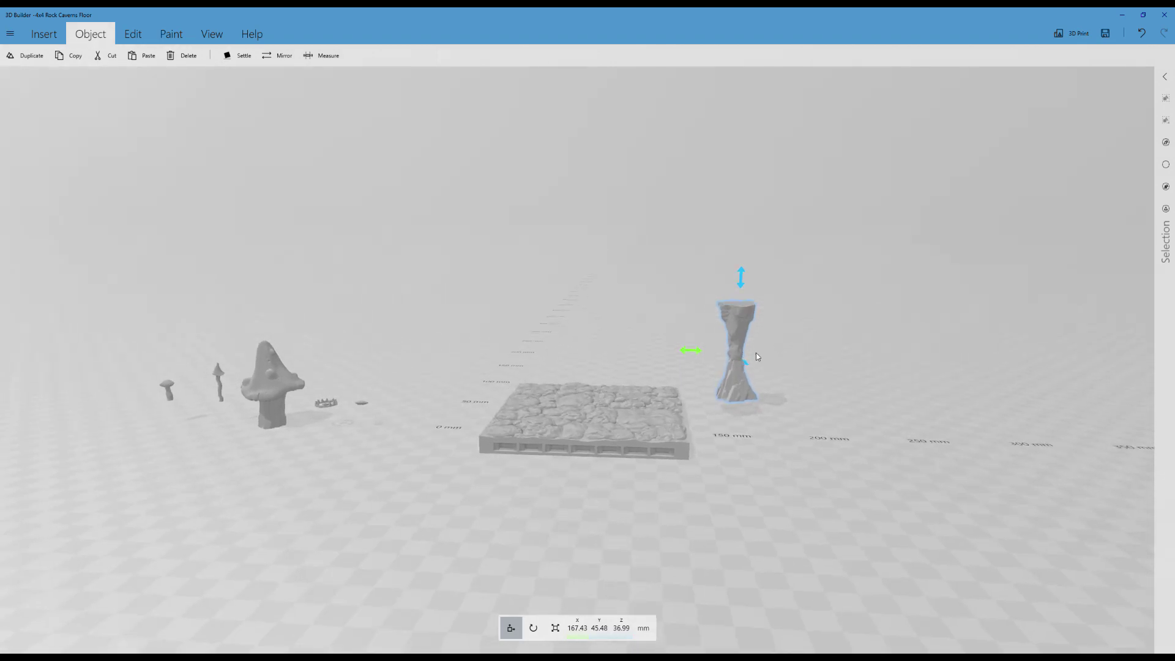
pyautogui.click(555, 628)
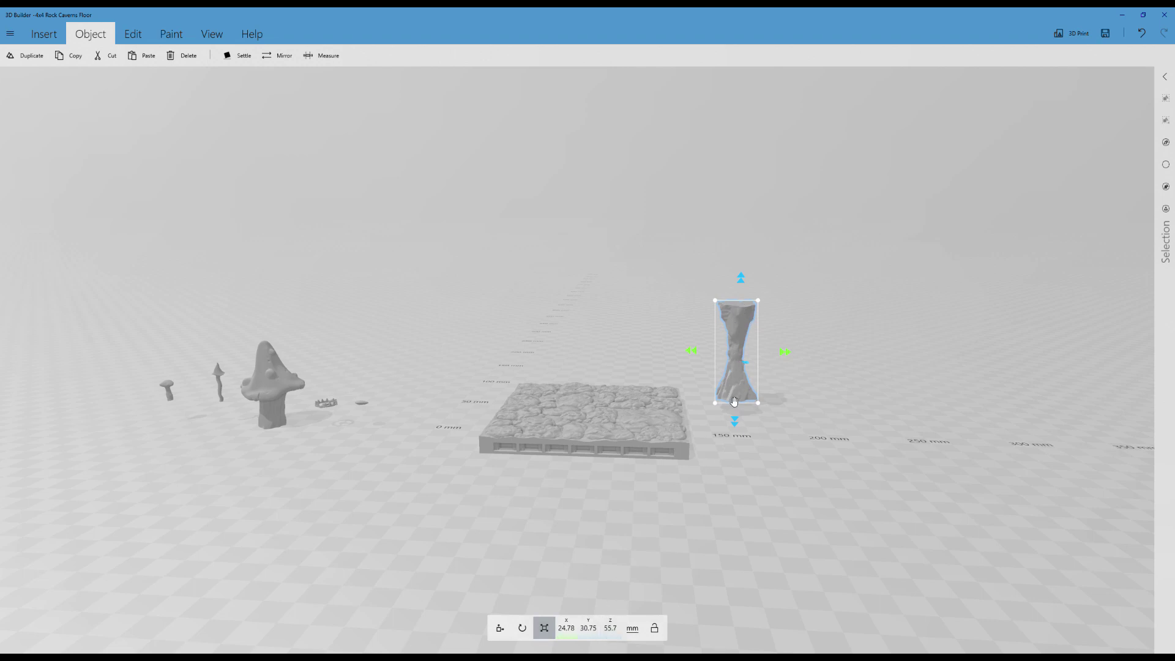
pyautogui.click(564, 631)
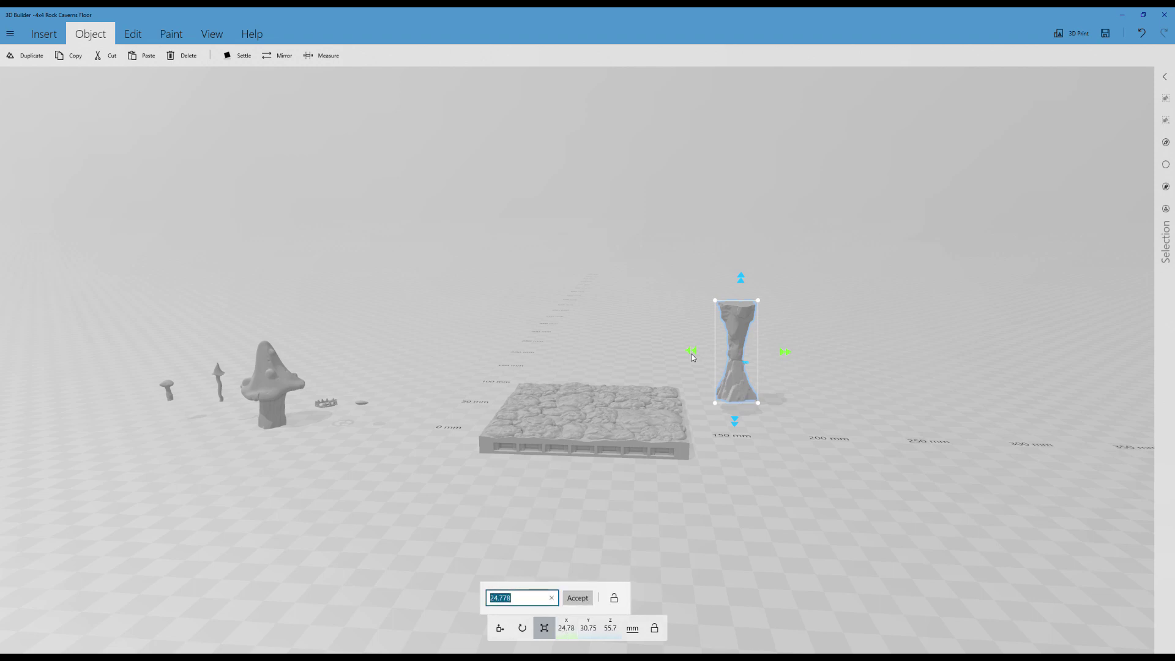
pyautogui.click(588, 630)
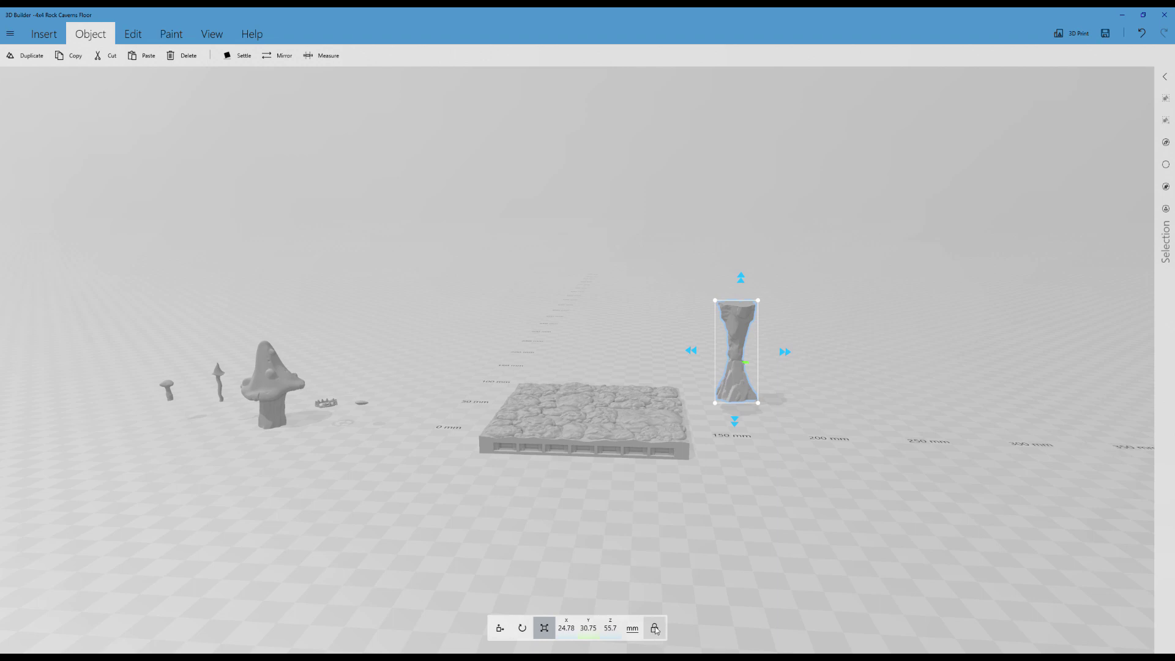
pyautogui.click(610, 633)
pyautogui.write('65')
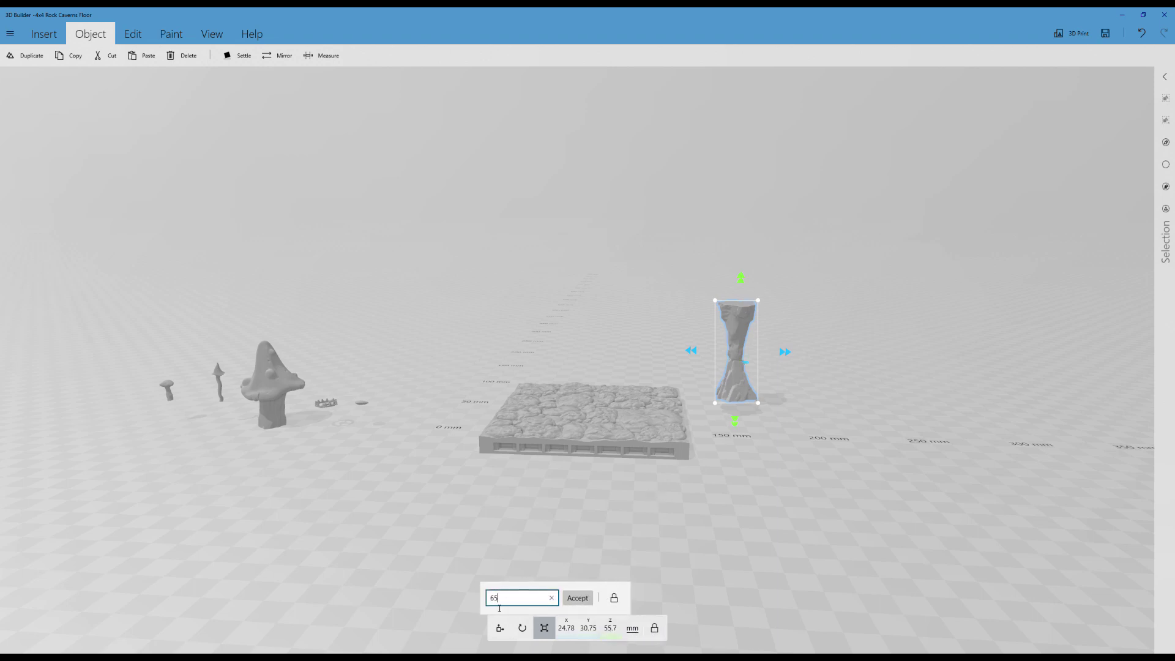
pyautogui.click(580, 599)
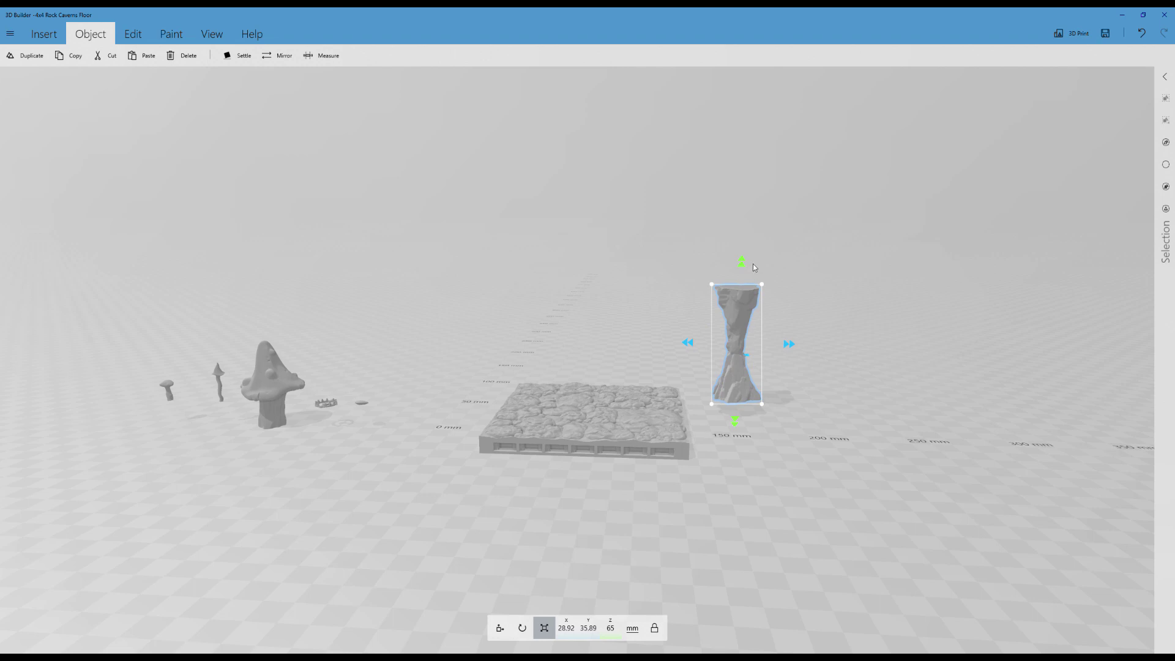
# View the rock pillar's scale as percentages and return the size units to millimetres.
pyautogui.click(632, 630)
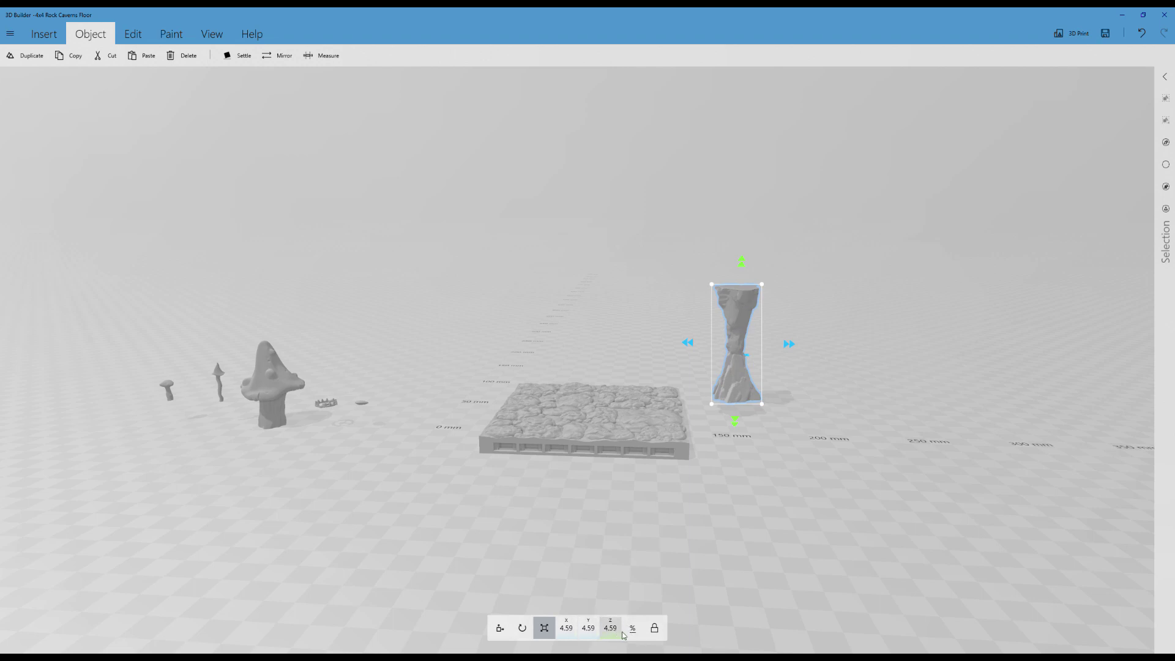
pyautogui.click(632, 628)
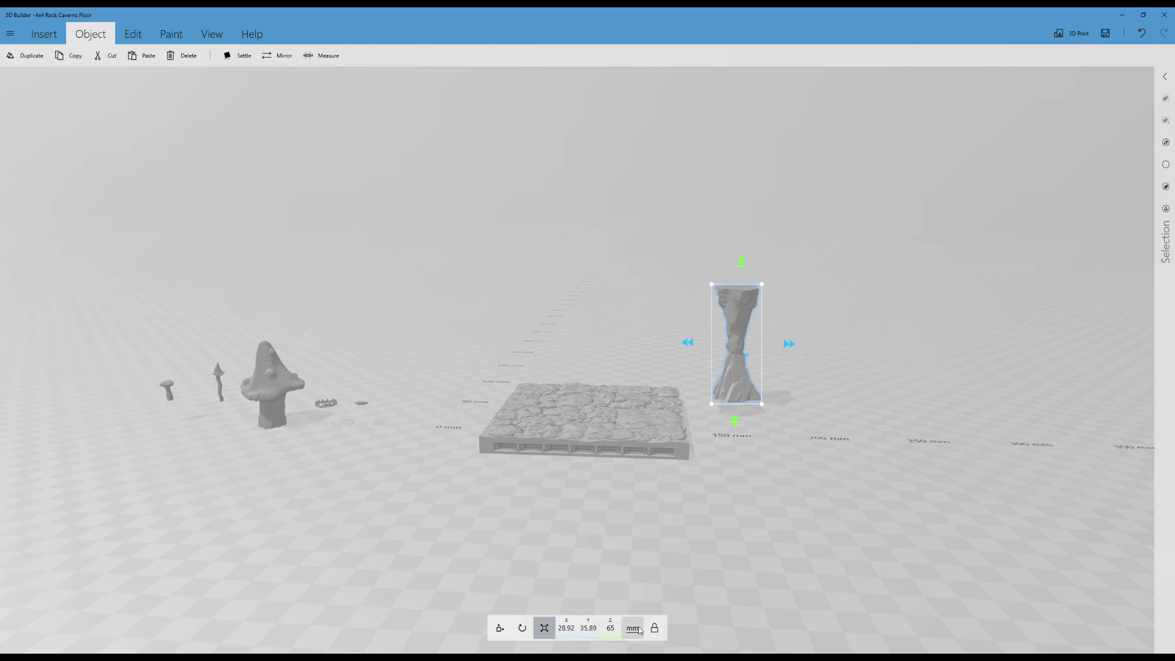
pyautogui.scroll(2, 609, 533)
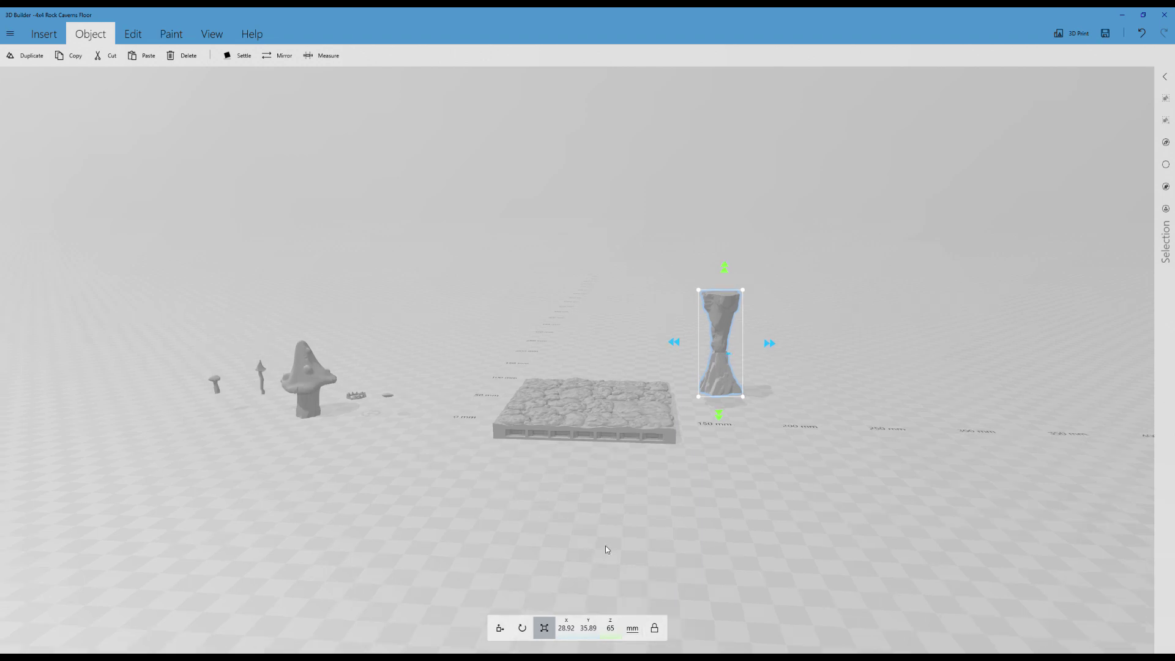
pyautogui.scroll(2, 630, 523)
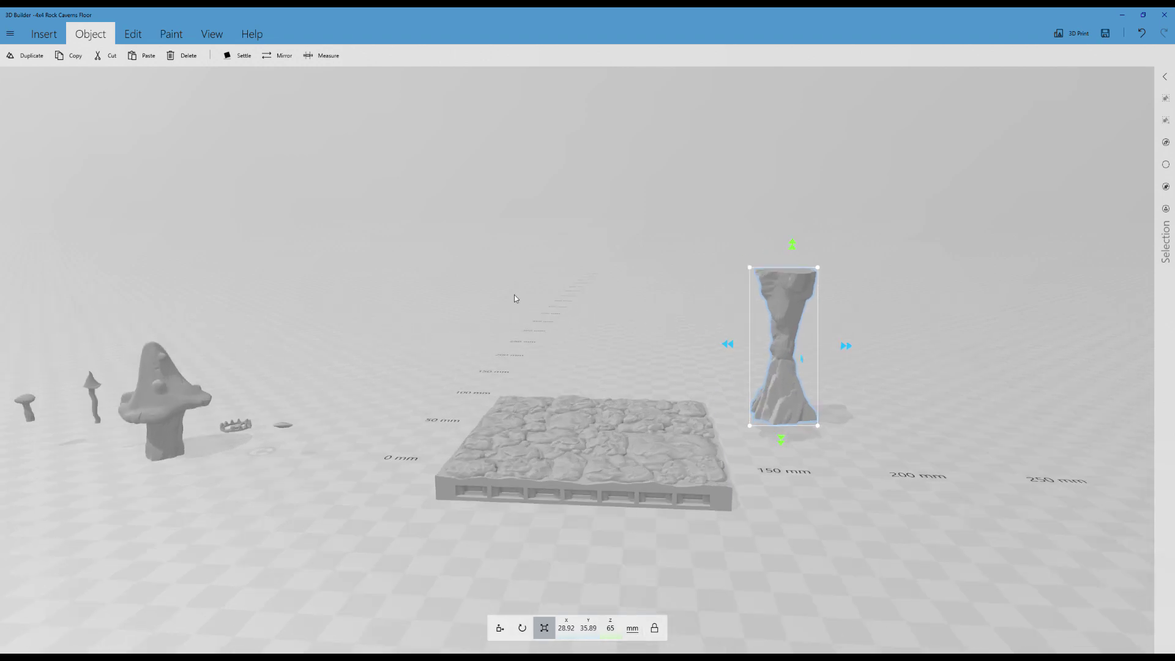
pyautogui.scroll(-3, 588, 508)
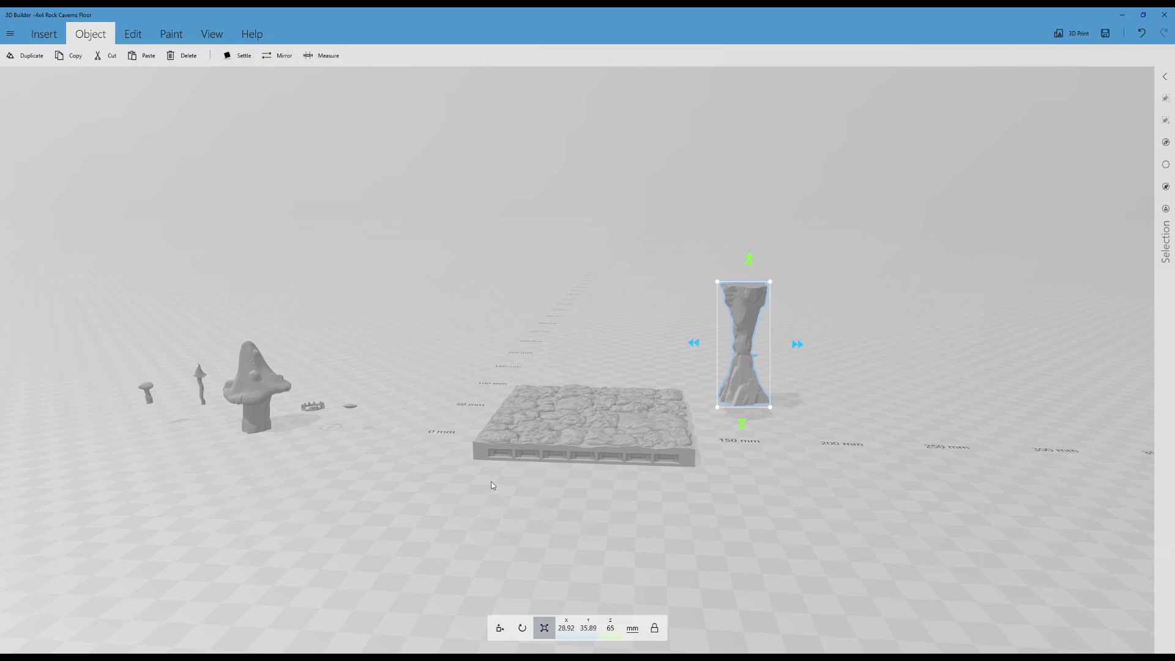
# Select the floor tile and scale it uniformly to 110 percent.
pyautogui.moveTo(641, 471); pyautogui.dragTo(547, 513, button='right')
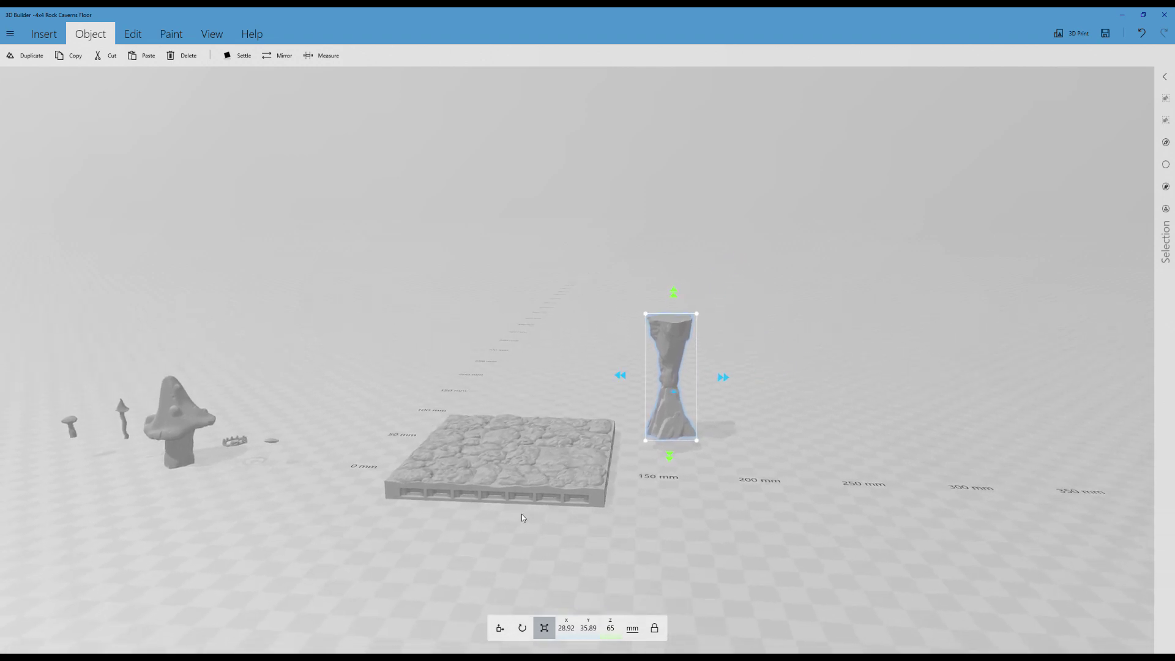
pyautogui.click(536, 475)
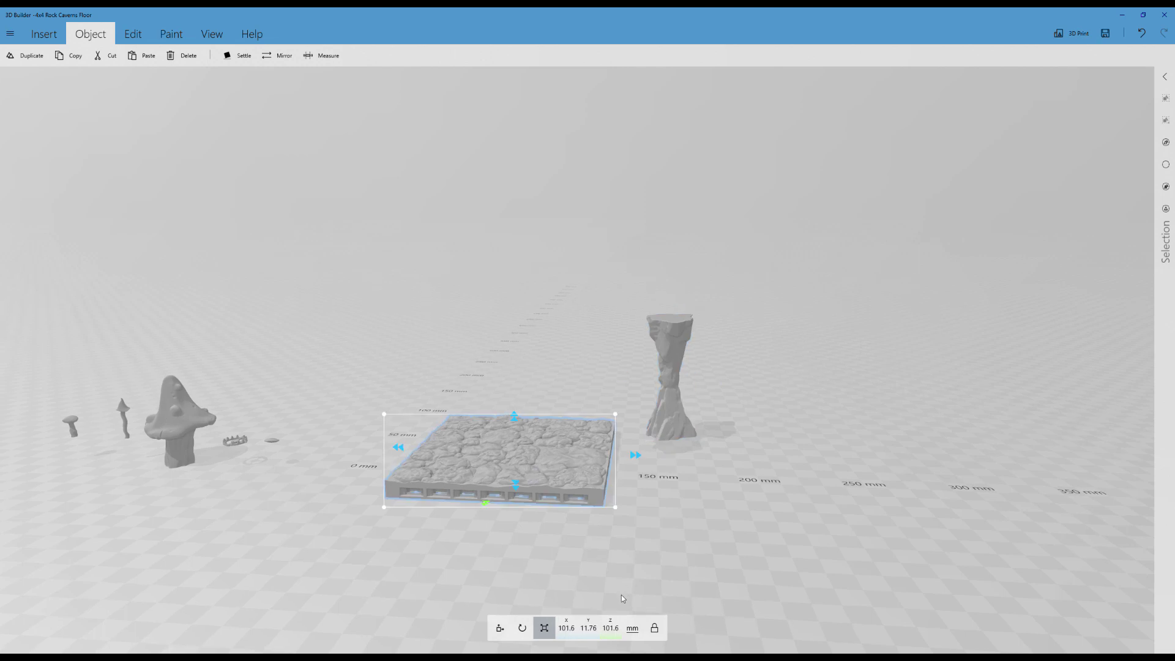
pyautogui.click(632, 629)
pyautogui.click(611, 634)
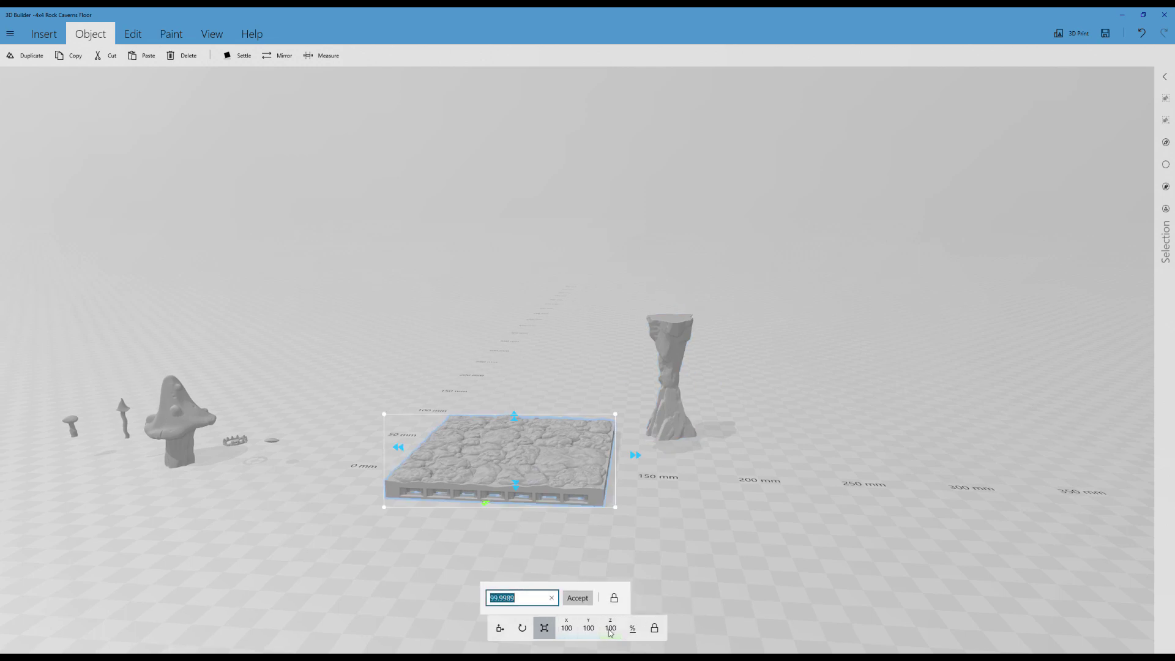
pyautogui.write('110')
pyautogui.click(576, 602)
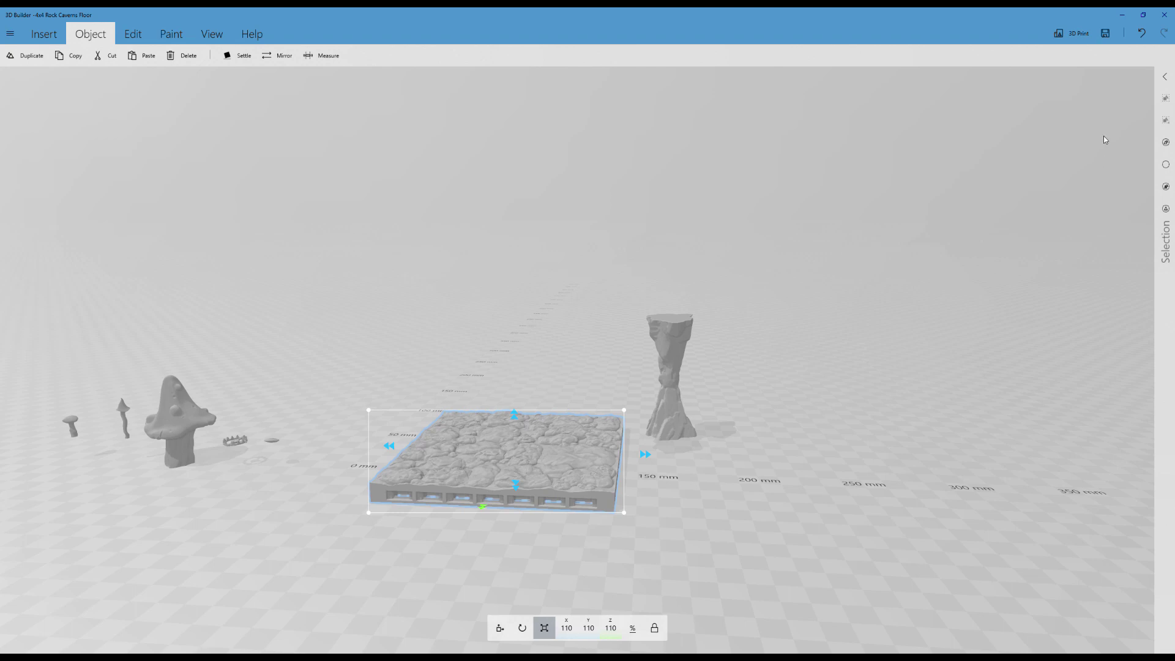
# Undo the floor tile's scaling to 110 percent.
pyautogui.click(1141, 35)
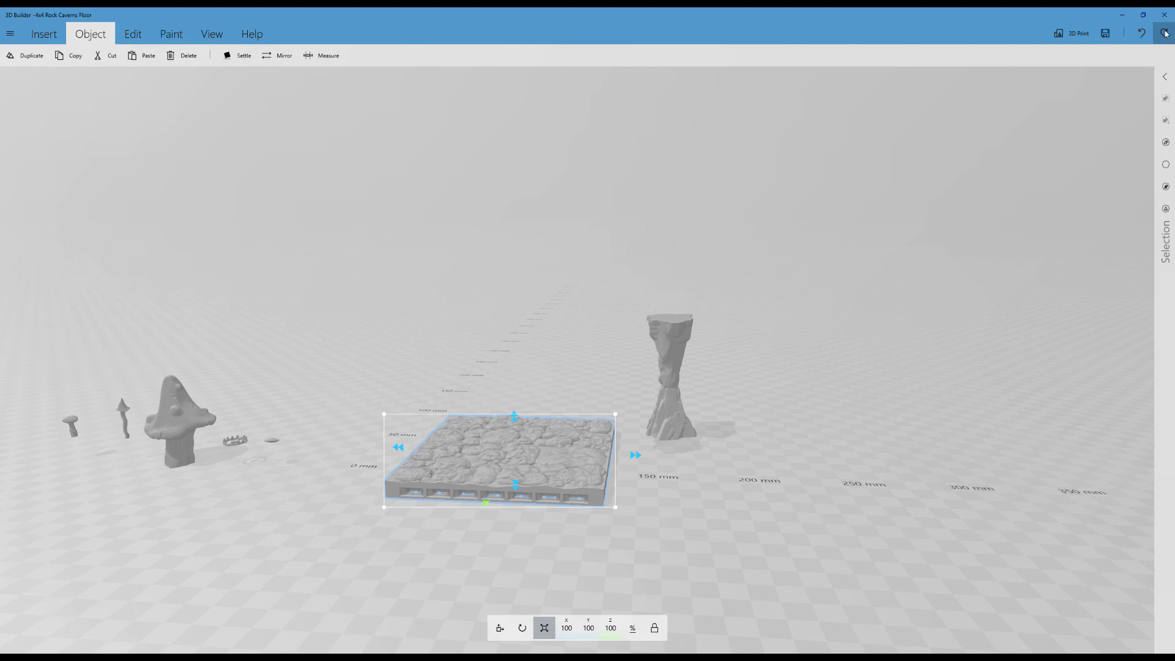
pyautogui.click(1163, 33)
pyautogui.click(1146, 35)
pyautogui.moveTo(777, 436); pyautogui.dragTo(777, 450)
# Show the rock pillar's size in millimetres and scale it to a Z height of 75 mm with its proportions locked.
pyautogui.click(671, 368)
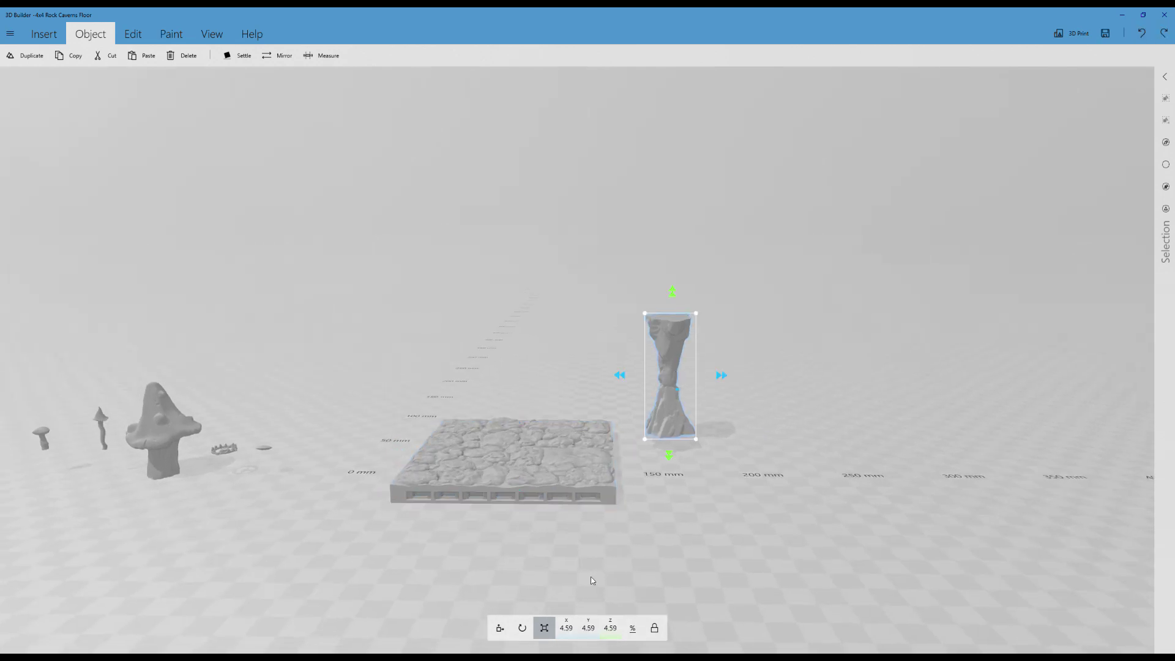
pyautogui.click(632, 630)
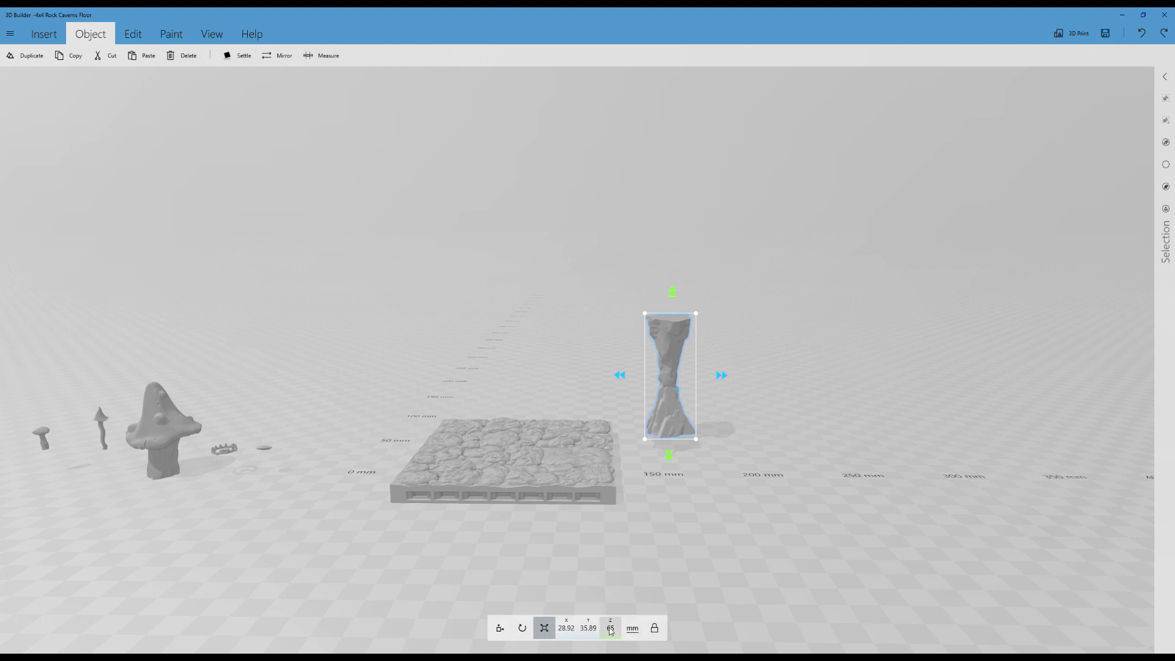
pyautogui.click(611, 630)
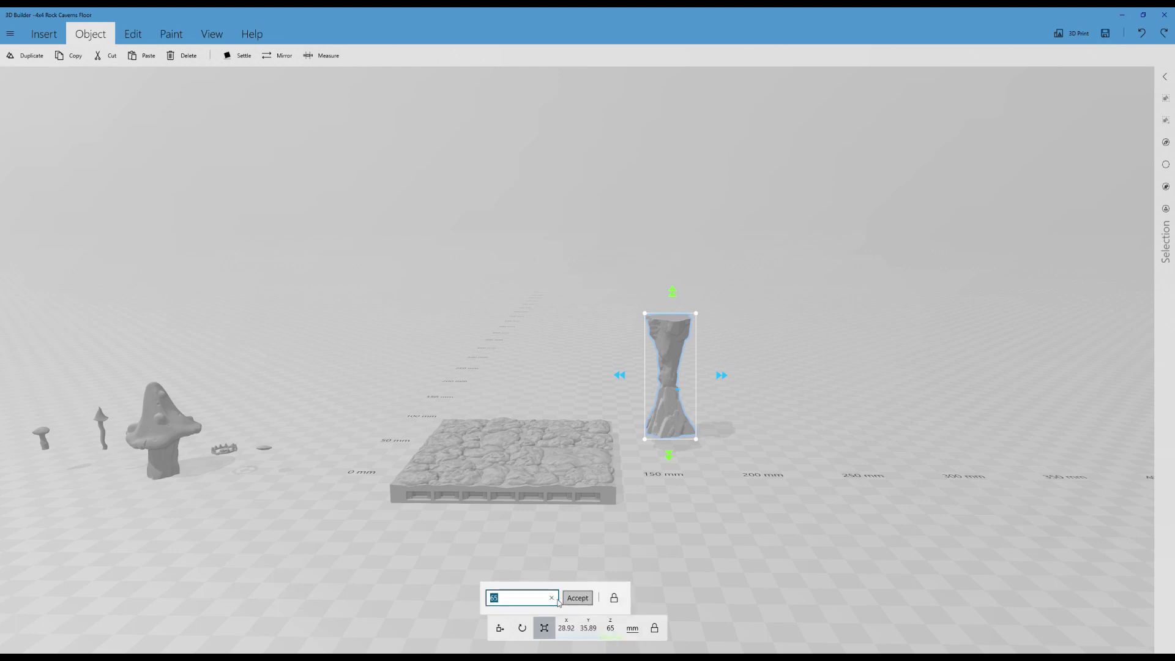
pyautogui.write('75')
pyautogui.click(577, 596)
pyautogui.moveTo(611, 561); pyautogui.dragTo(643, 547)
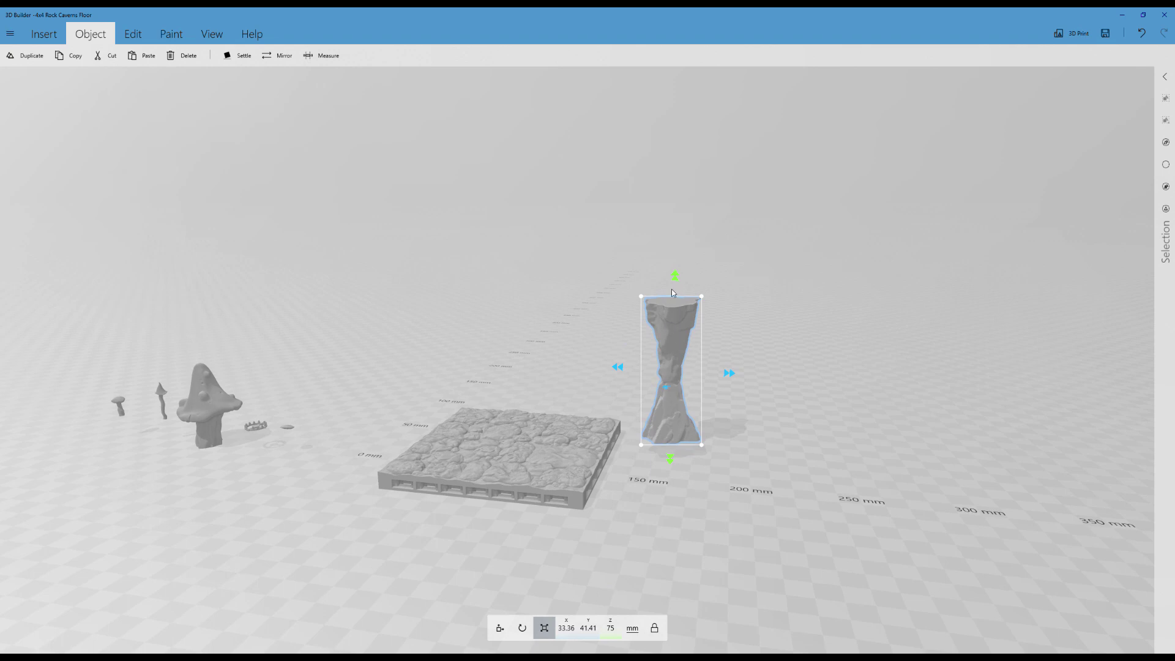
# Try stretching only the rock pillar's Z height to 85 mm with proportions unlocked, undo it and lock the proportions again.
pyautogui.click(632, 634)
pyautogui.click(634, 632)
pyautogui.click(610, 628)
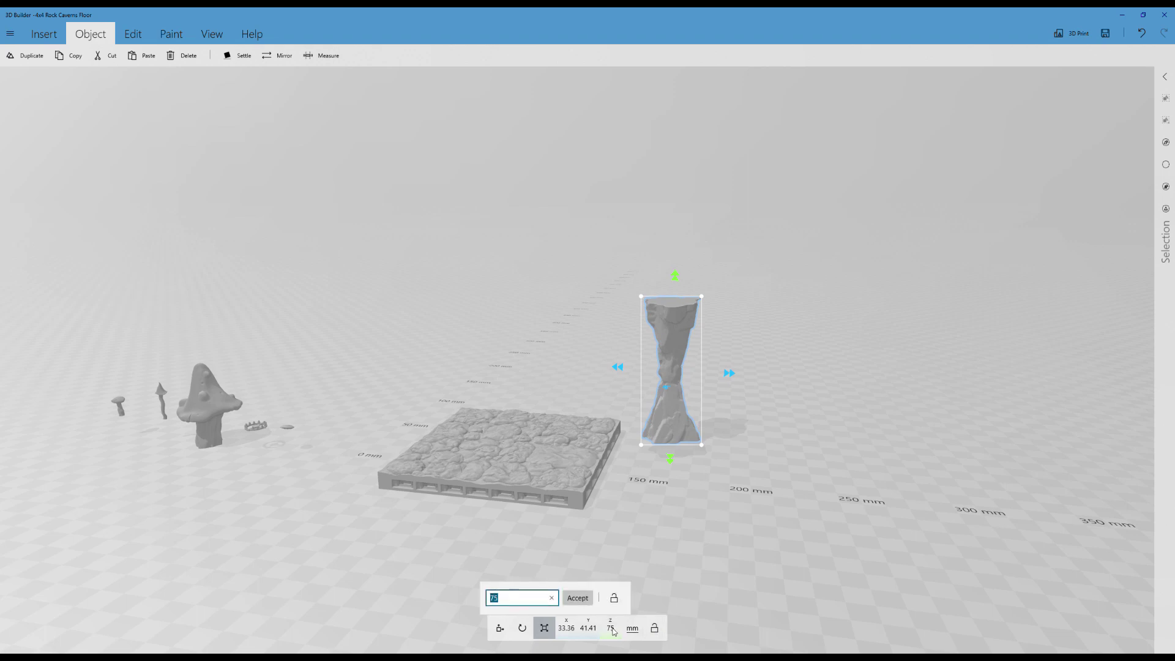
pyautogui.write('85')
pyautogui.click(578, 602)
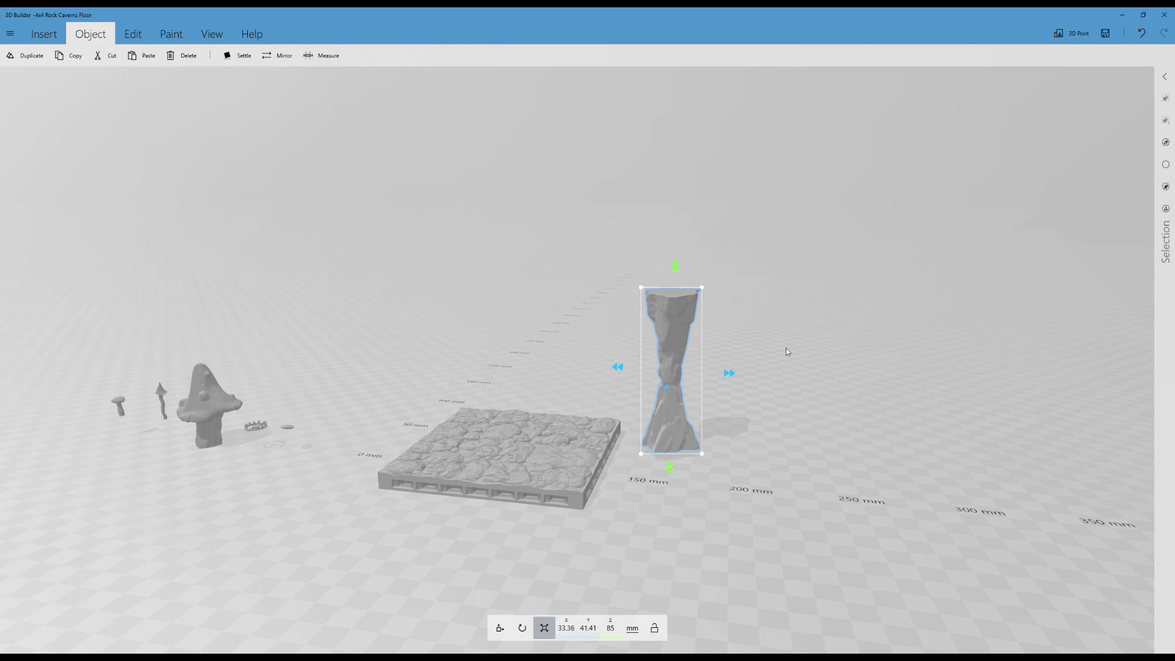
pyautogui.click(1141, 33)
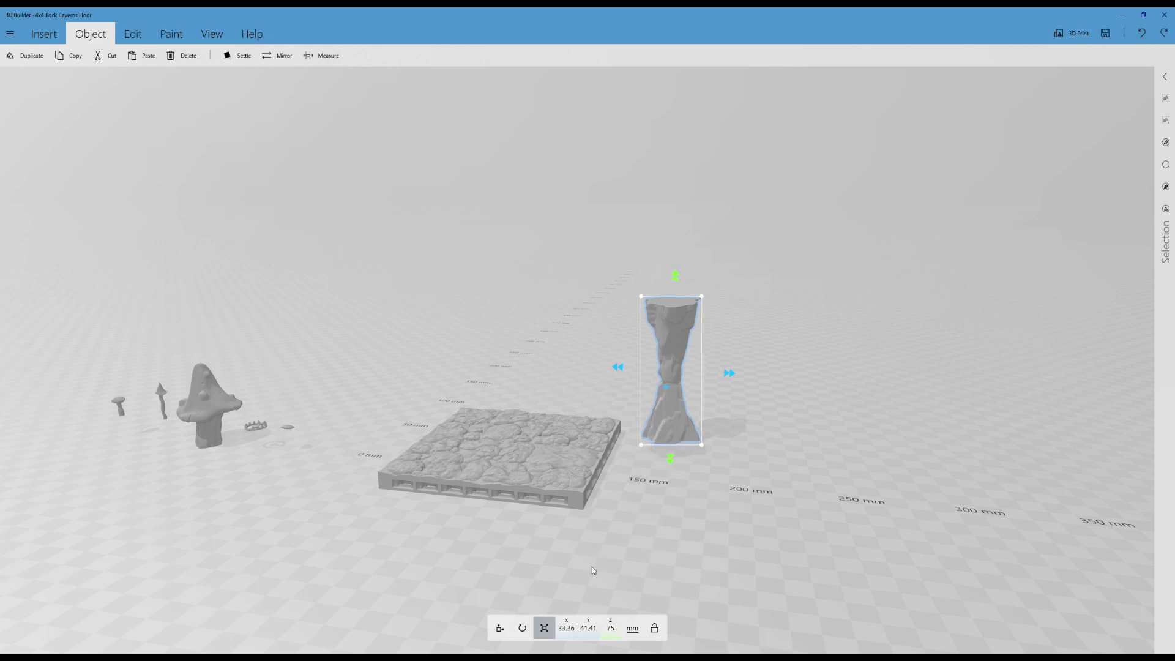
pyautogui.click(654, 628)
pyautogui.moveTo(621, 588); pyautogui.dragTo(625, 565)
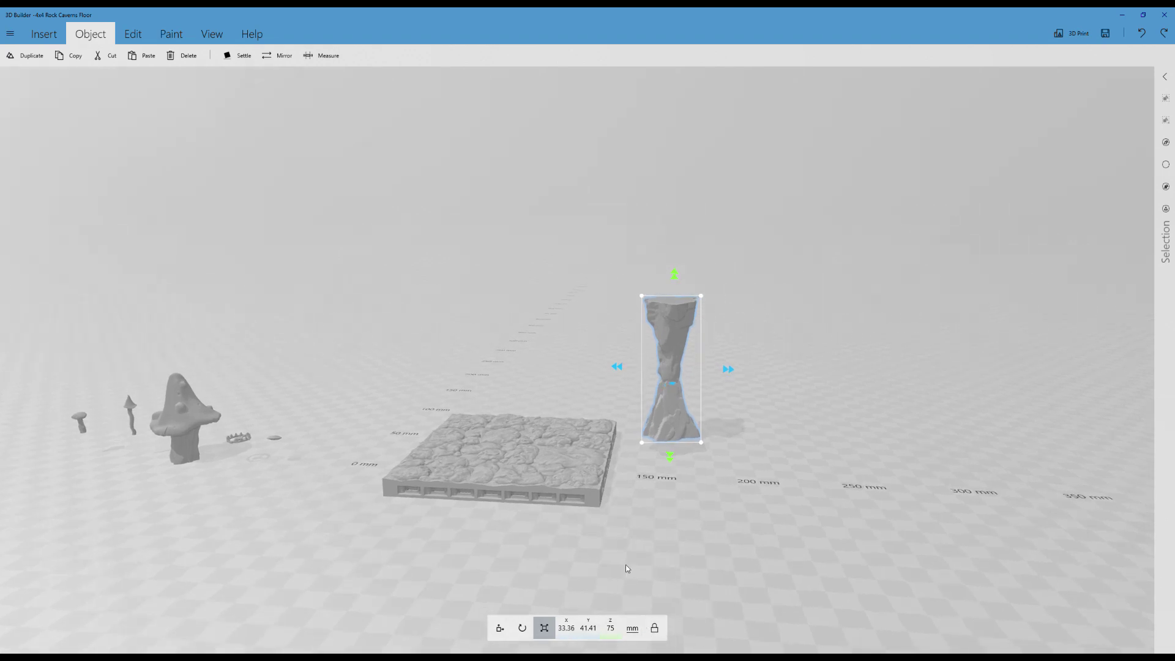
# Move the rock pillar along X over the floor tile, to about X 55 mm.
pyautogui.click(499, 628)
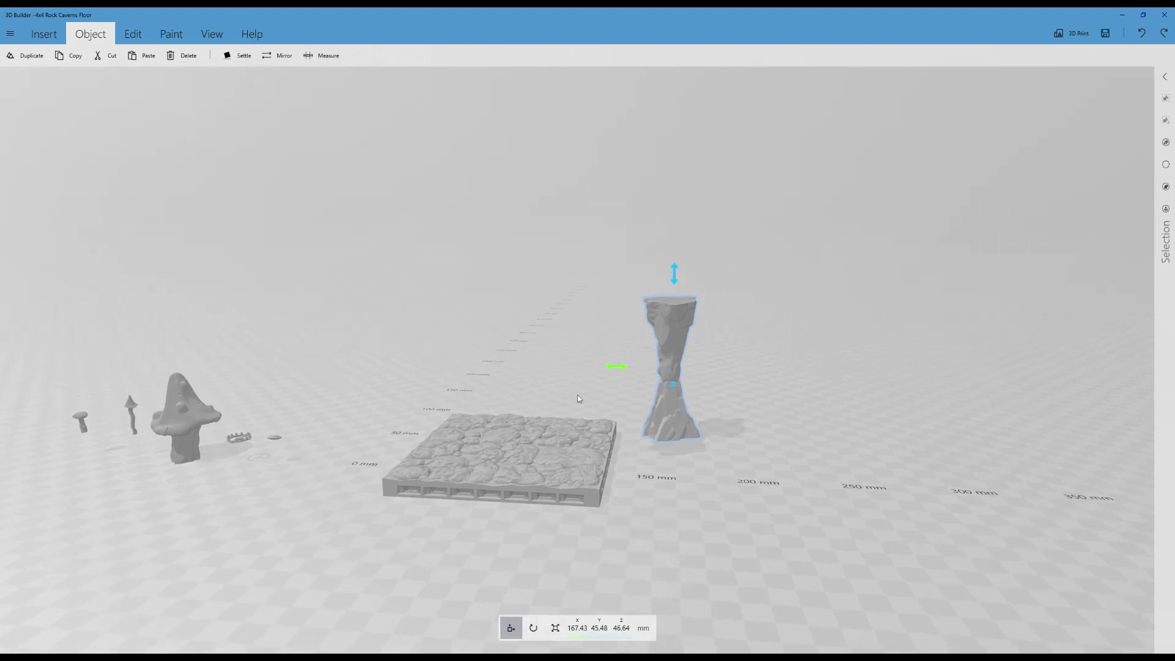
pyautogui.moveTo(620, 367); pyautogui.dragTo(422, 384)
pyautogui.moveTo(328, 388); pyautogui.dragTo(519, 414, button='right')
pyautogui.moveTo(522, 425); pyautogui.dragTo(1157, 371)
pyautogui.moveTo(559, 548); pyautogui.dragTo(853, 552)
pyautogui.moveTo(677, 386); pyautogui.dragTo(362, 499)
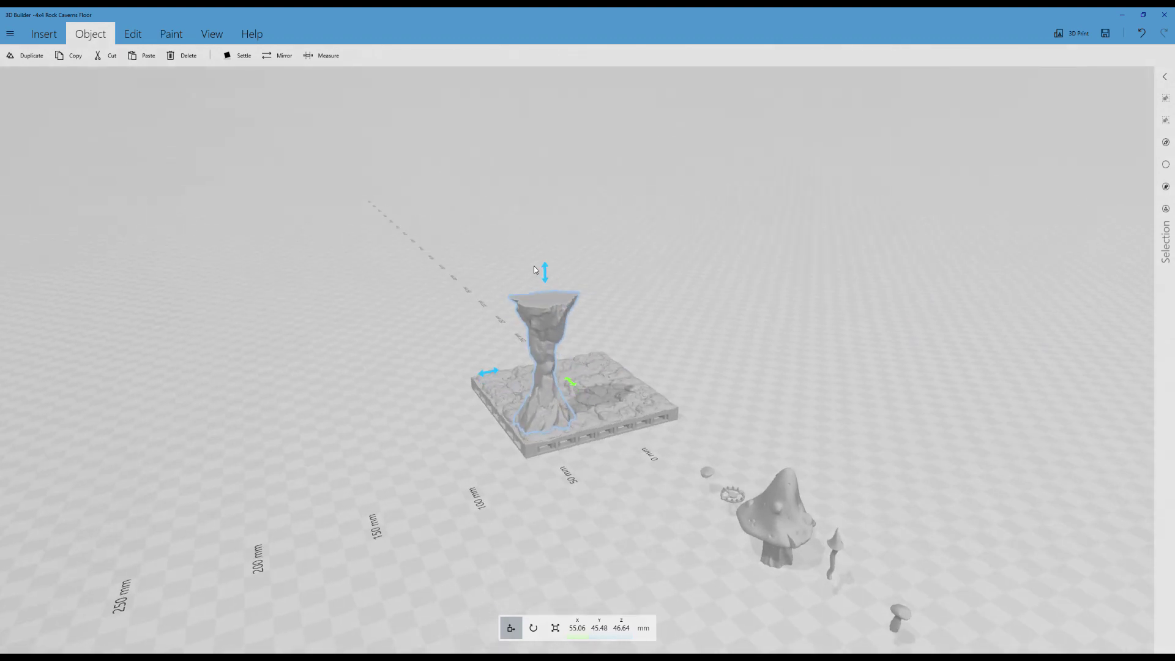
# Adjust the rock pillar's height so its base sits in the tile's surface, at about Z 47 mm.
pyautogui.moveTo(550, 272); pyautogui.dragTo(551, 271)
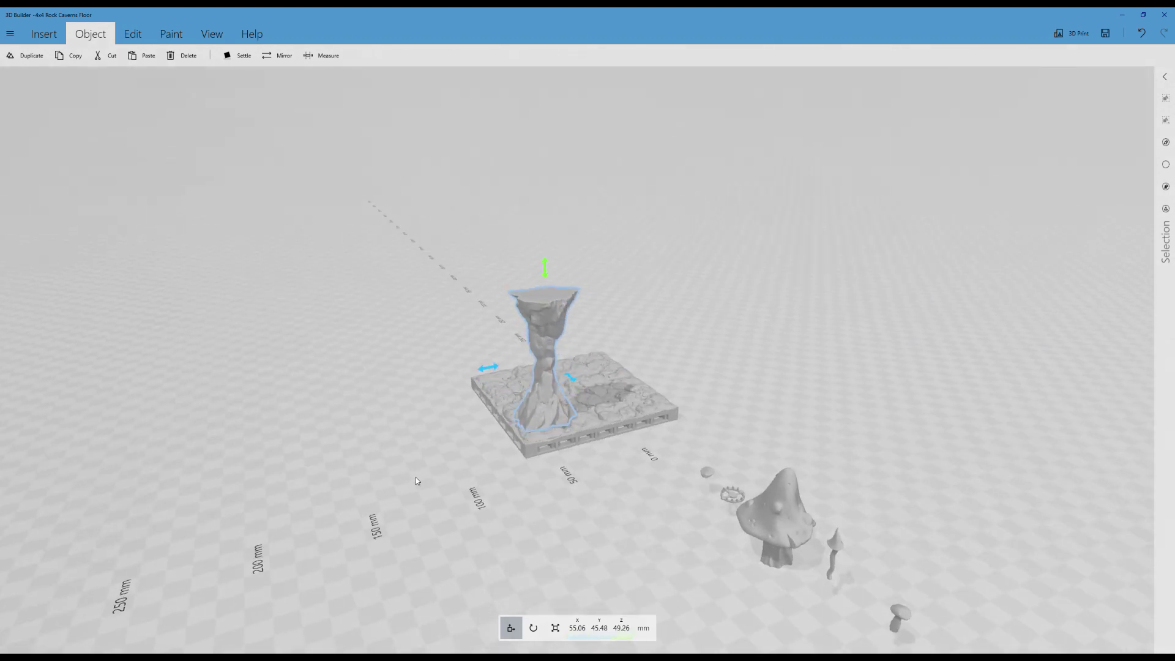
pyautogui.moveTo(416, 476); pyautogui.dragTo(409, 413)
pyautogui.scroll(5, 405, 405)
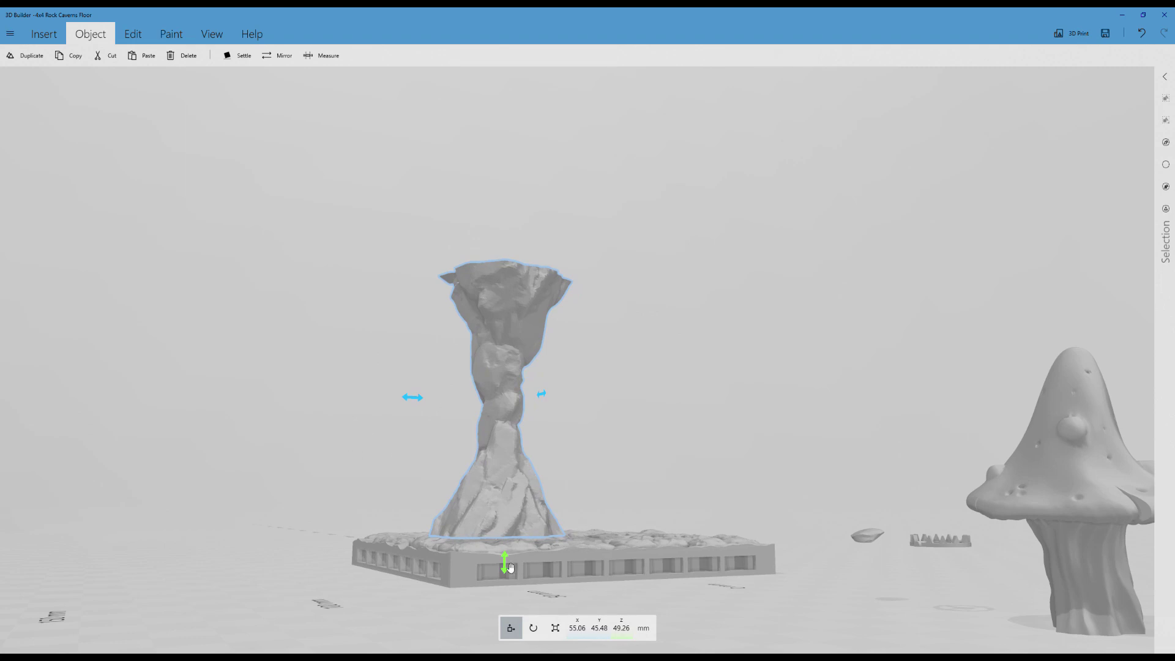
pyautogui.moveTo(408, 615); pyautogui.dragTo(406, 555, button='right')
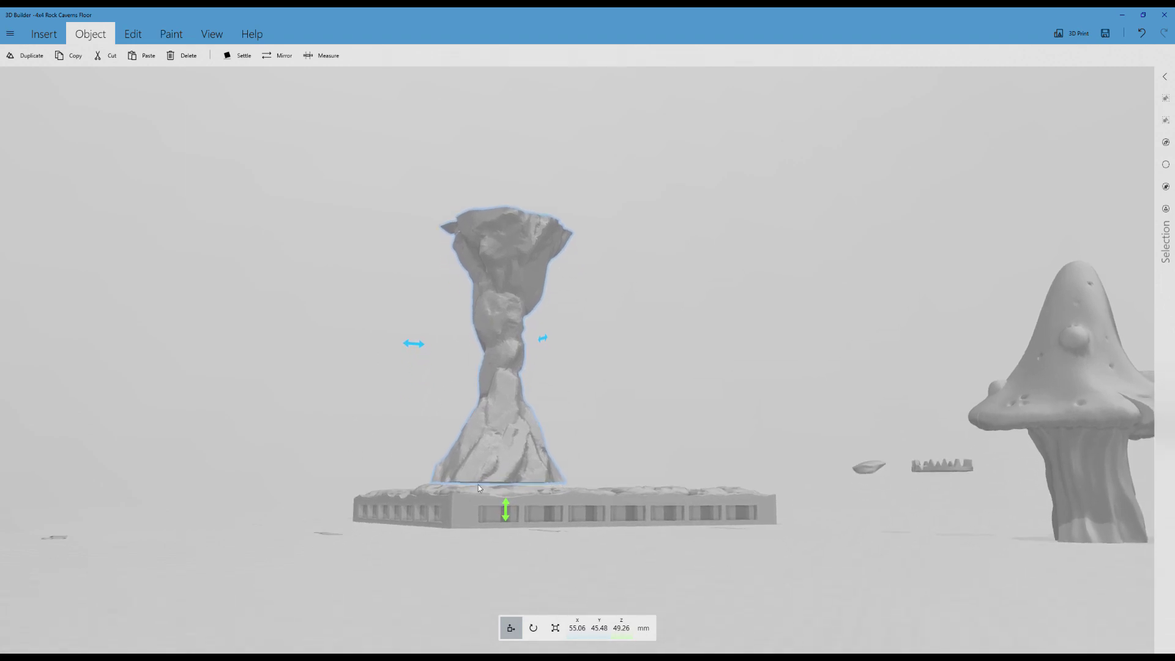
pyautogui.moveTo(509, 507); pyautogui.dragTo(508, 510)
pyautogui.hotkey('ctrl', 'z')
pyautogui.moveTo(574, 547); pyautogui.dragTo(555, 560, button='right')
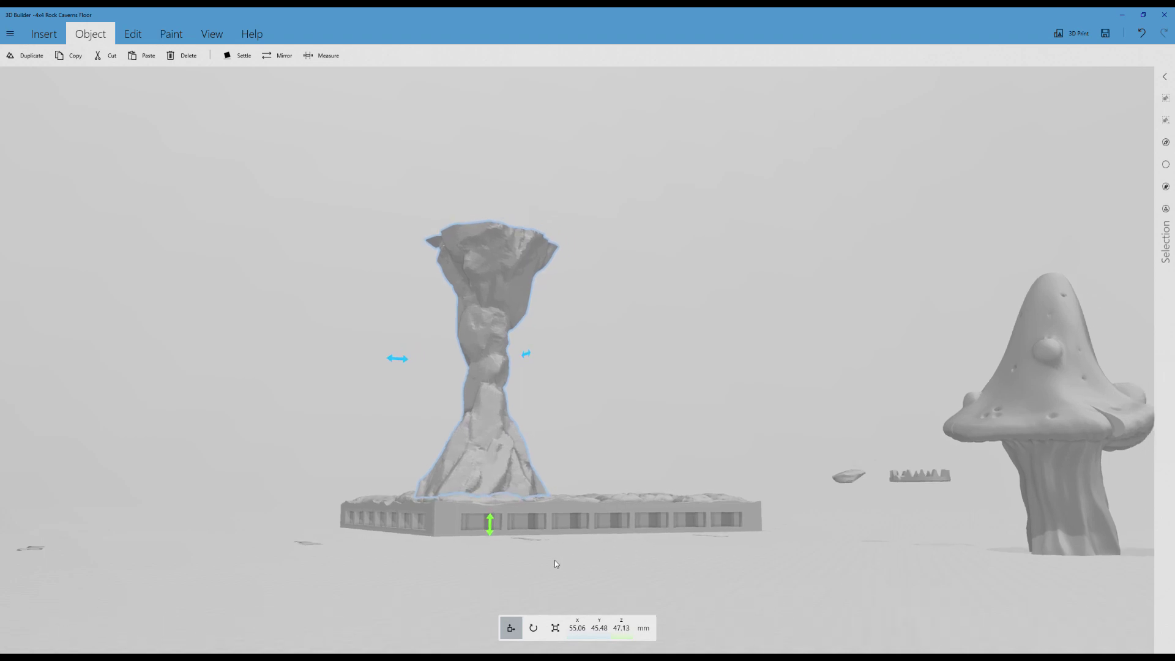
# Add the floor tile to the selection and group it with the rock pillar.
pyautogui.moveTo(555, 561); pyautogui.dragTo(245, 640)
pyautogui.scroll(-3, 482, 553)
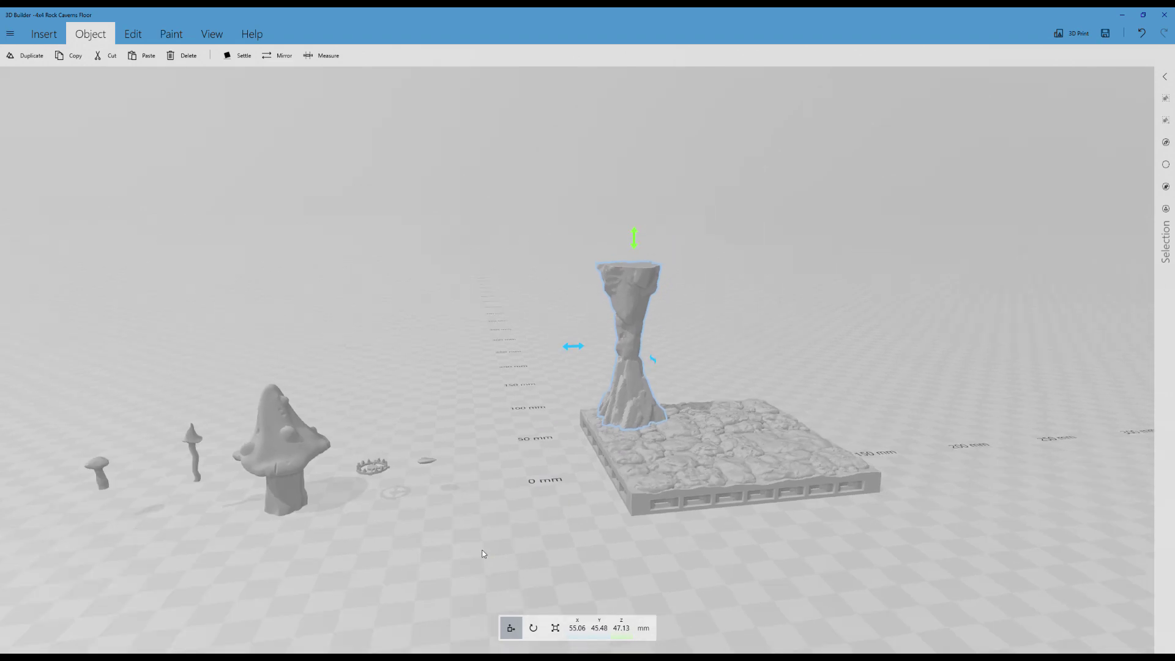
pyautogui.moveTo(483, 553); pyautogui.dragTo(658, 469, button='right')
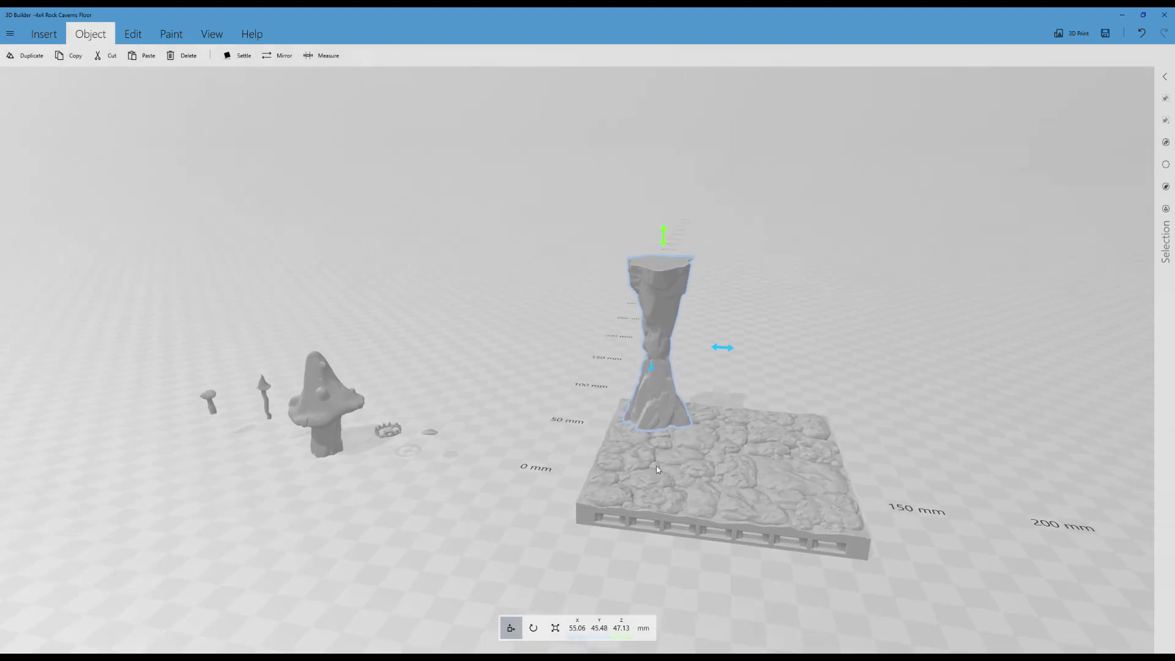
pyautogui.click(1164, 208)
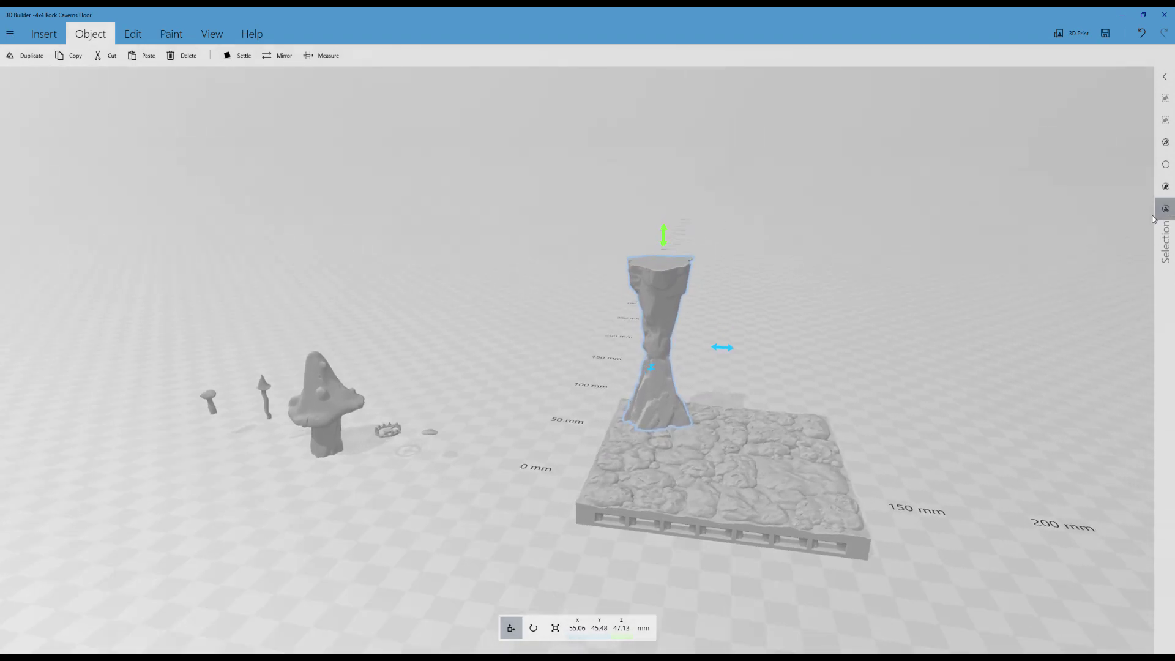
pyautogui.click(731, 454)
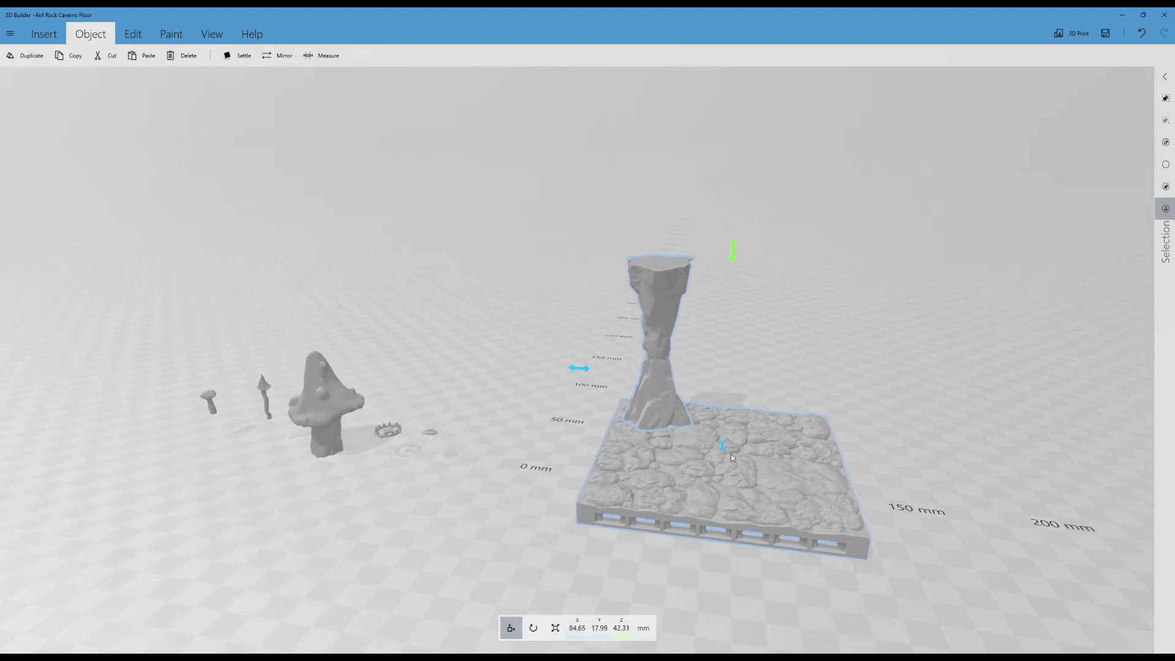
pyautogui.click(1163, 99)
# Move the grouped tile and pillar along X to about 61 mm.
pyautogui.scroll(-4, 856, 273)
pyautogui.moveTo(788, 282); pyautogui.dragTo(877, 292)
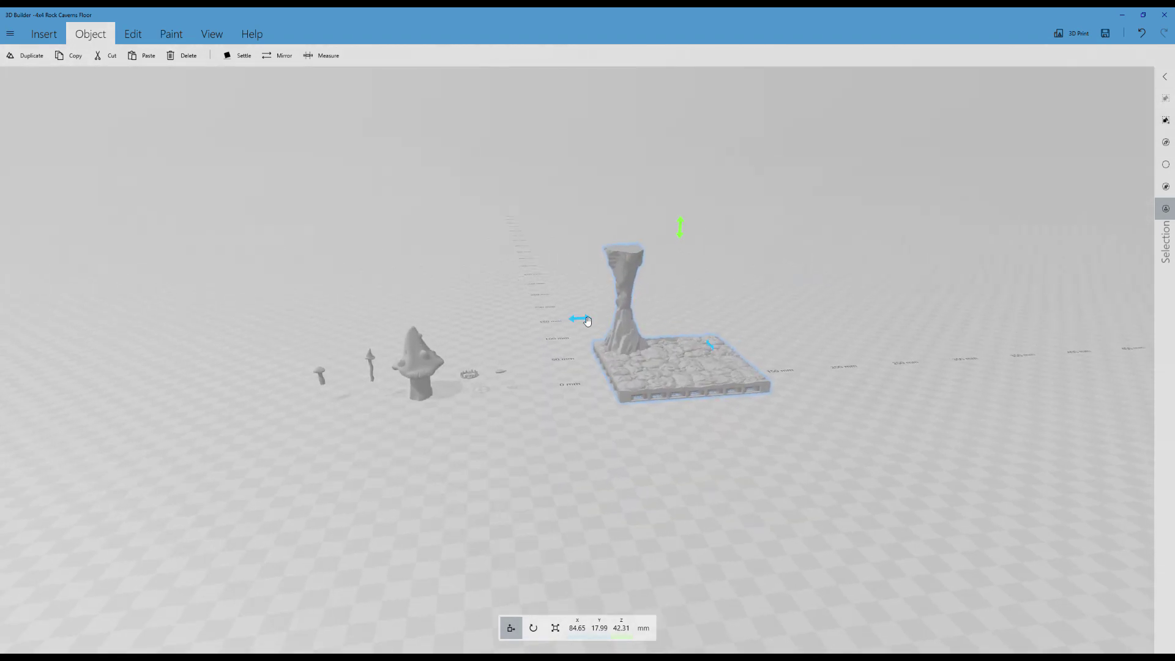
pyautogui.moveTo(588, 321); pyautogui.dragTo(554, 319)
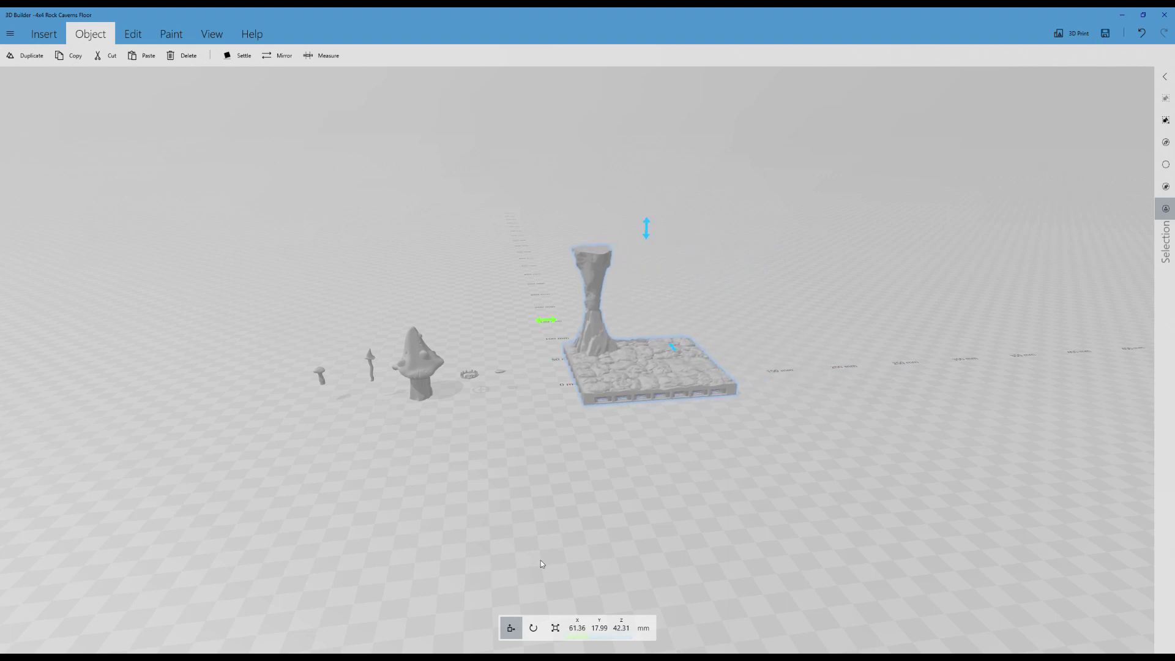
# Try tilting the grouped tile and pillar to a pitch of about -51 degrees, and undo the rotation.
pyautogui.click(532, 628)
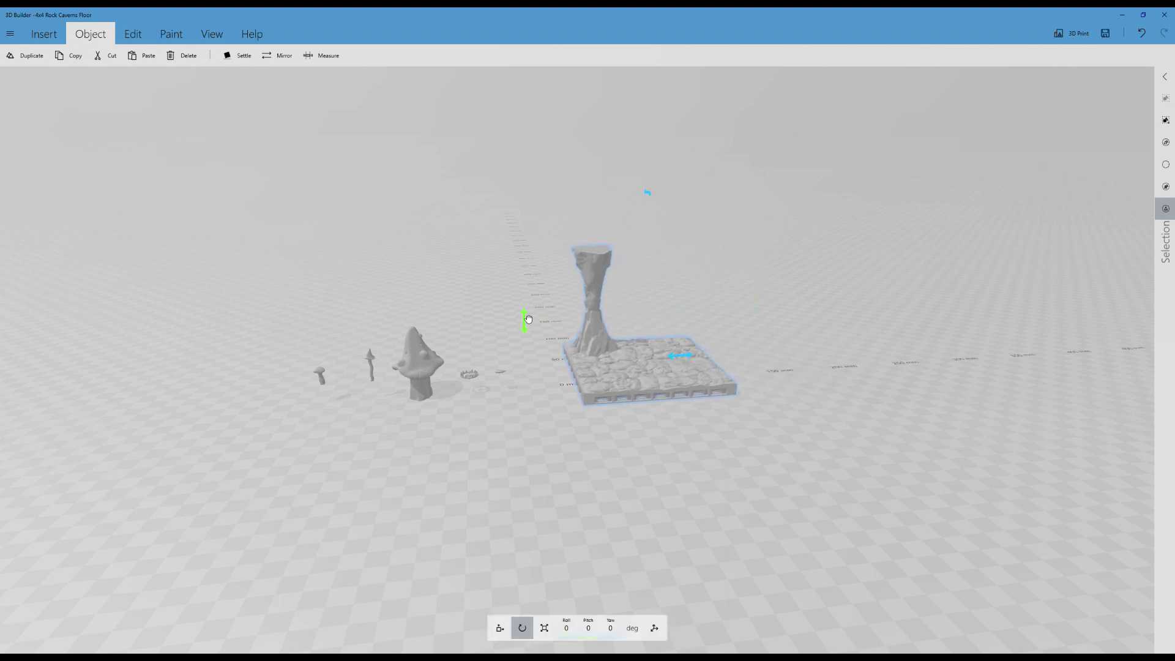
pyautogui.moveTo(527, 321); pyautogui.dragTo(592, 391)
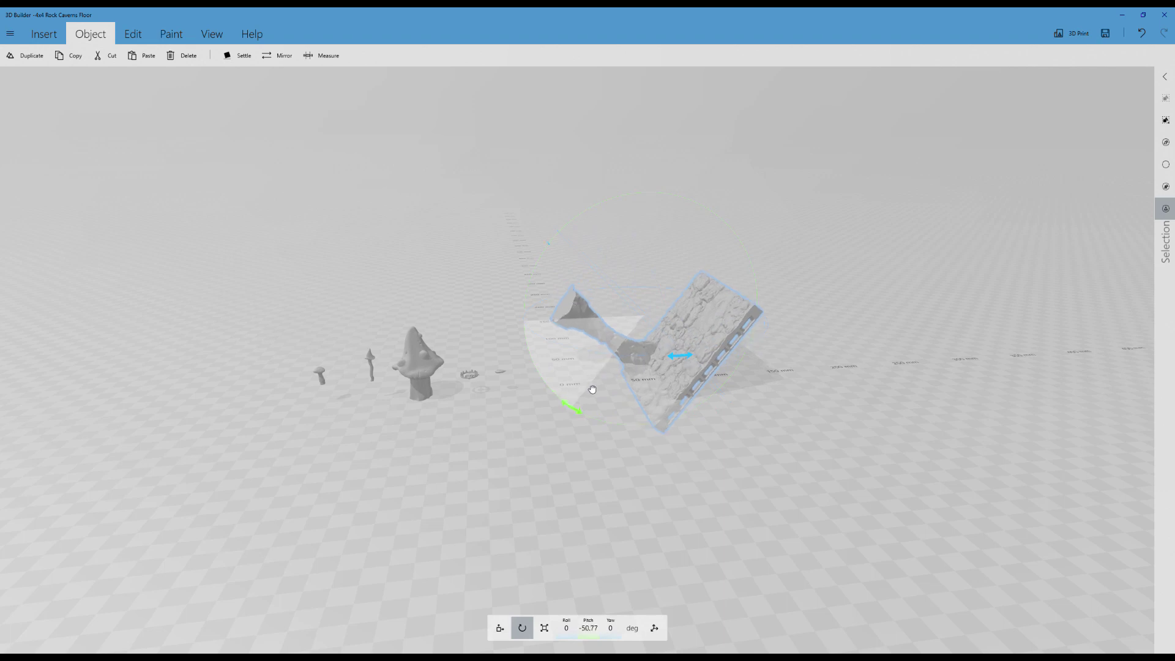
pyautogui.click(1141, 33)
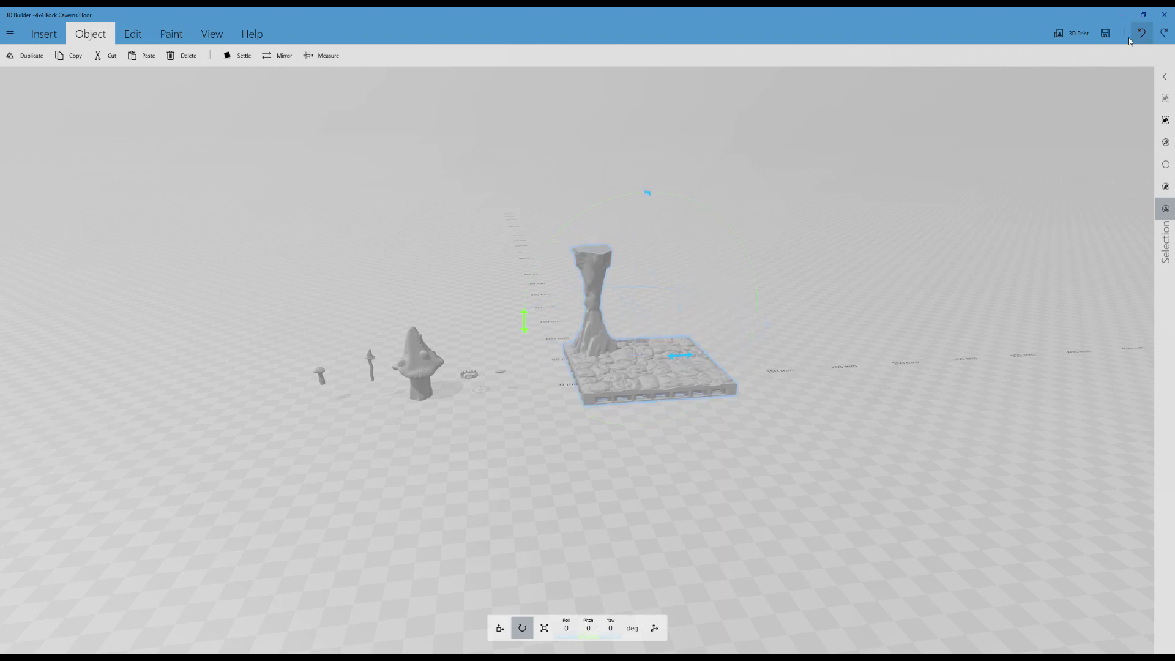
# Select the large mushroom and scale it to a Z height of 10 mm with its proportions locked.
pyautogui.scroll(-5, 800, 328)
pyautogui.moveTo(803, 354); pyautogui.dragTo(762, 366, button='right')
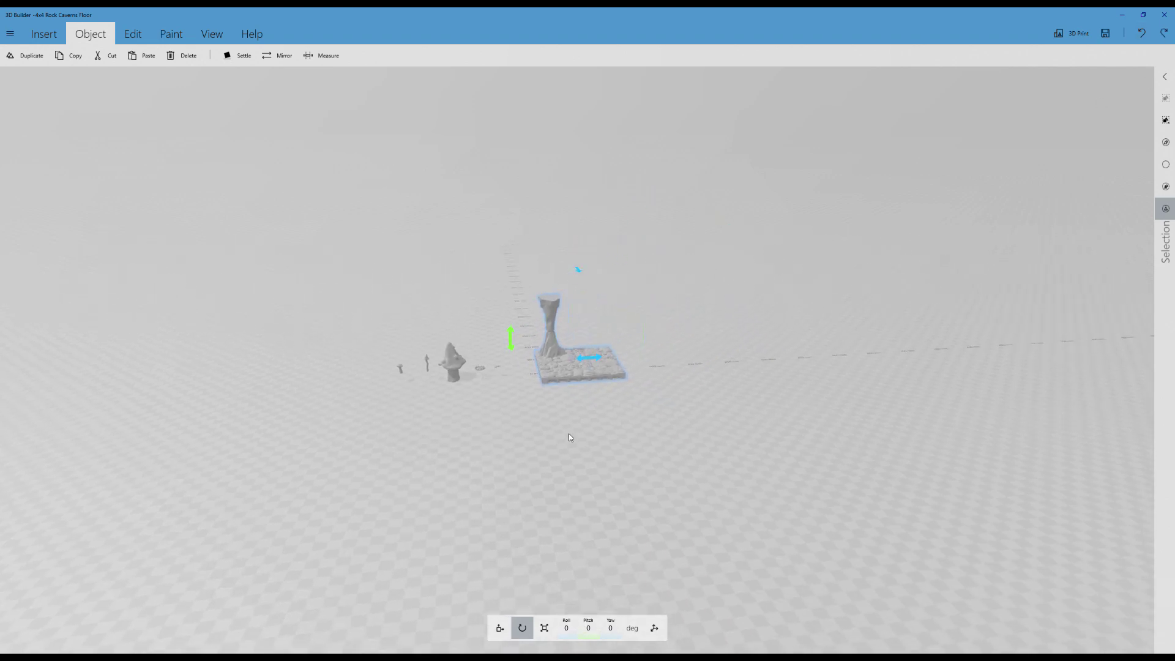
pyautogui.scroll(3, 568, 433)
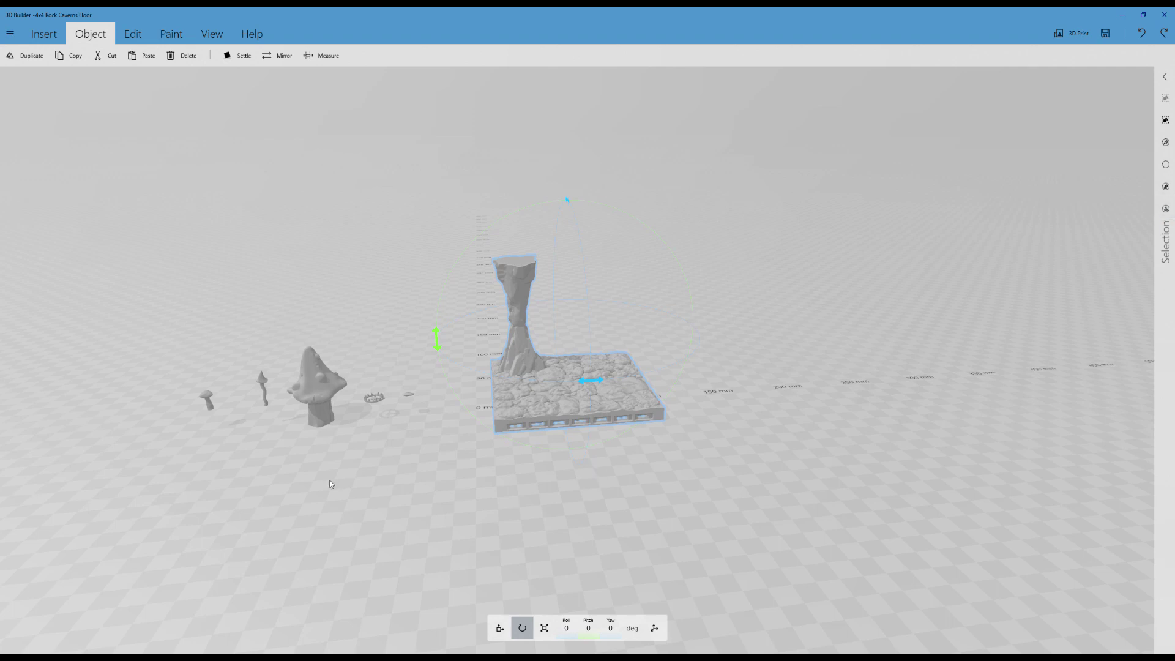
pyautogui.click(318, 383)
pyautogui.moveTo(438, 513); pyautogui.dragTo(377, 508)
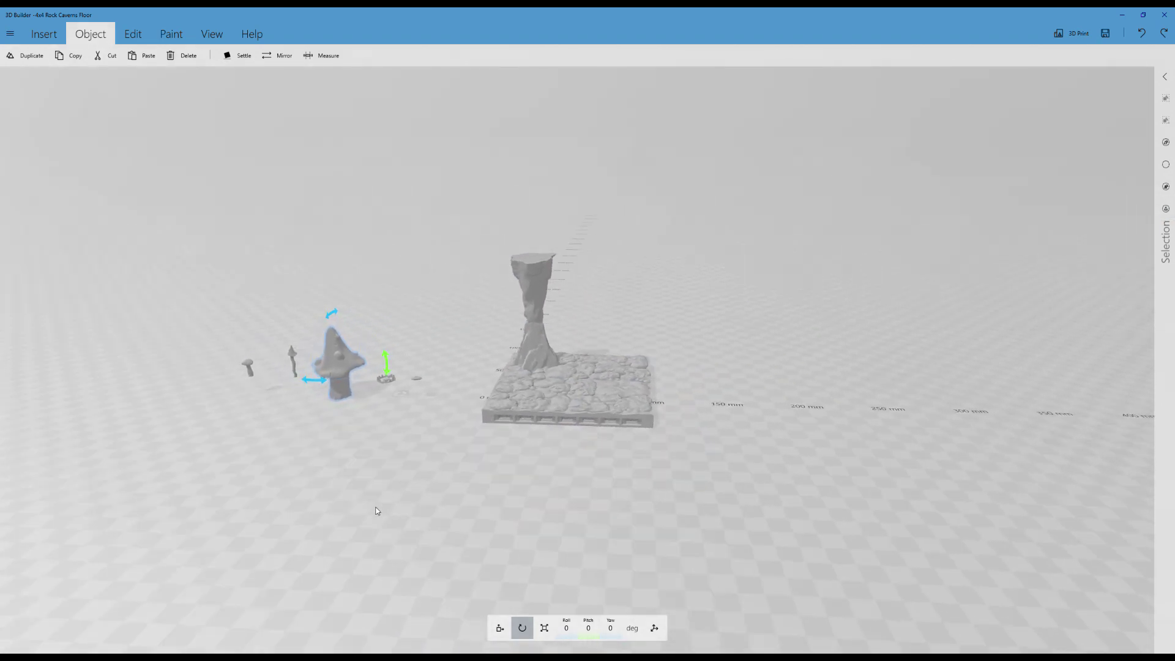
pyautogui.scroll(3, 390, 436)
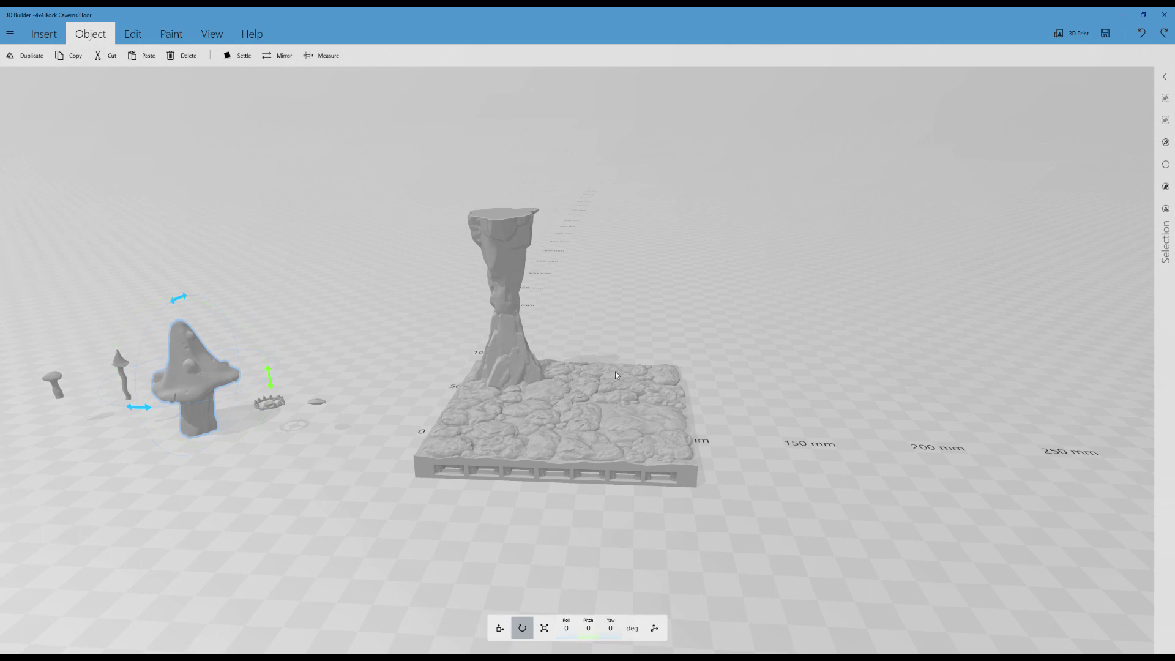
pyautogui.moveTo(221, 469); pyautogui.dragTo(397, 488, button='right')
pyautogui.click(543, 630)
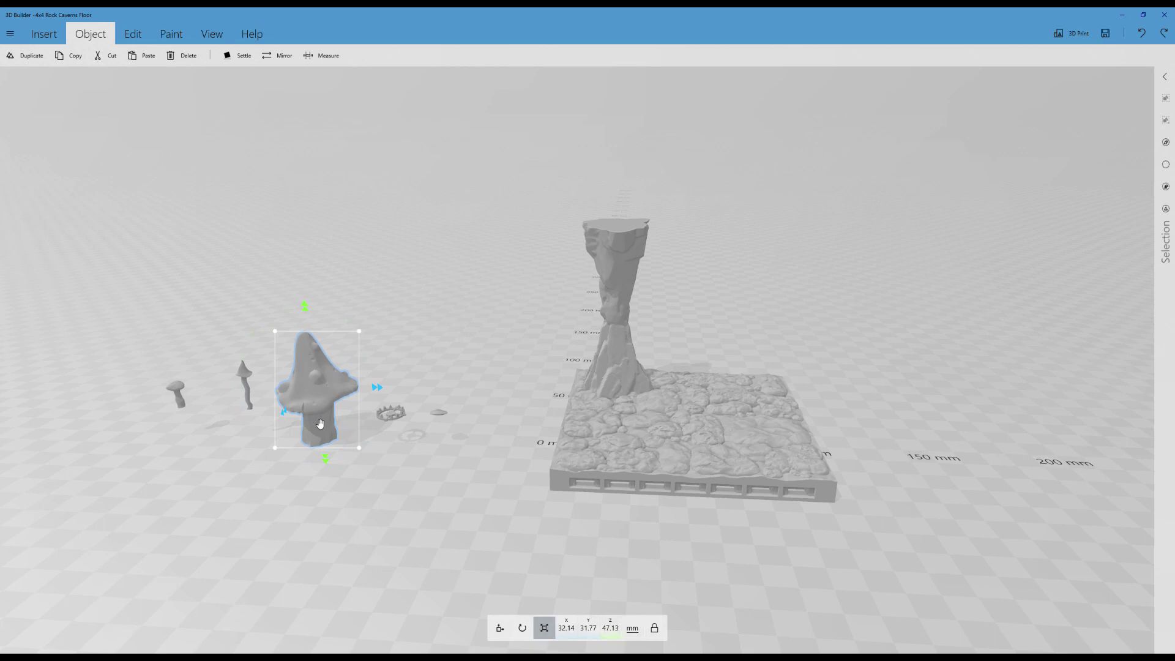
pyautogui.click(613, 629)
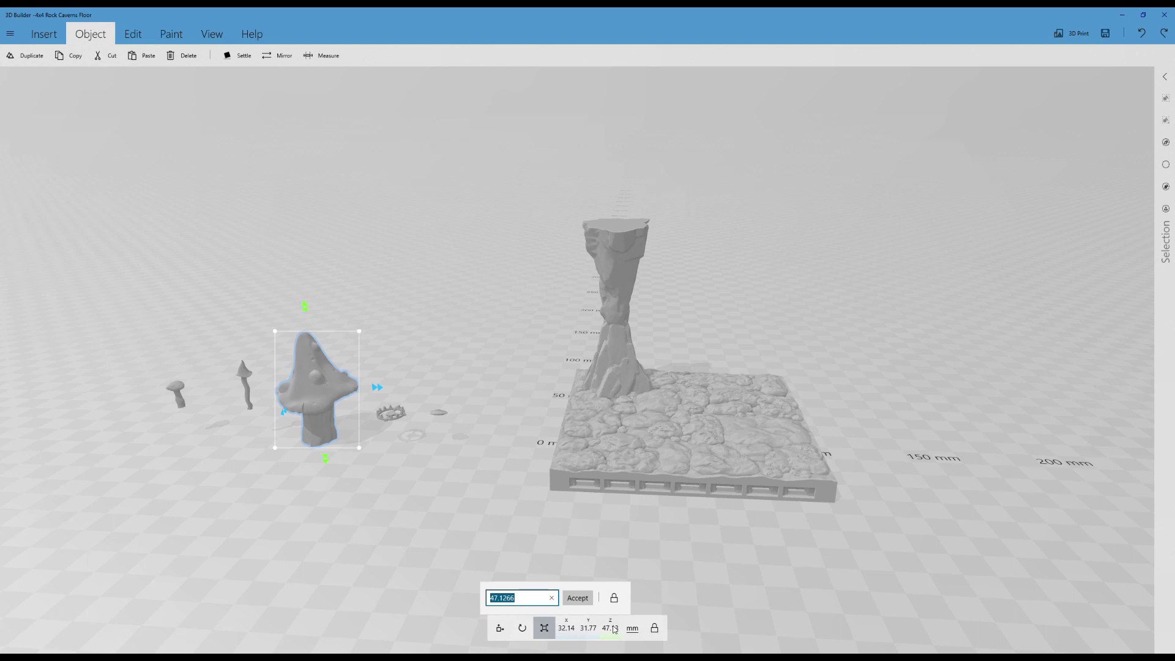
pyautogui.write('10')
pyautogui.click(578, 598)
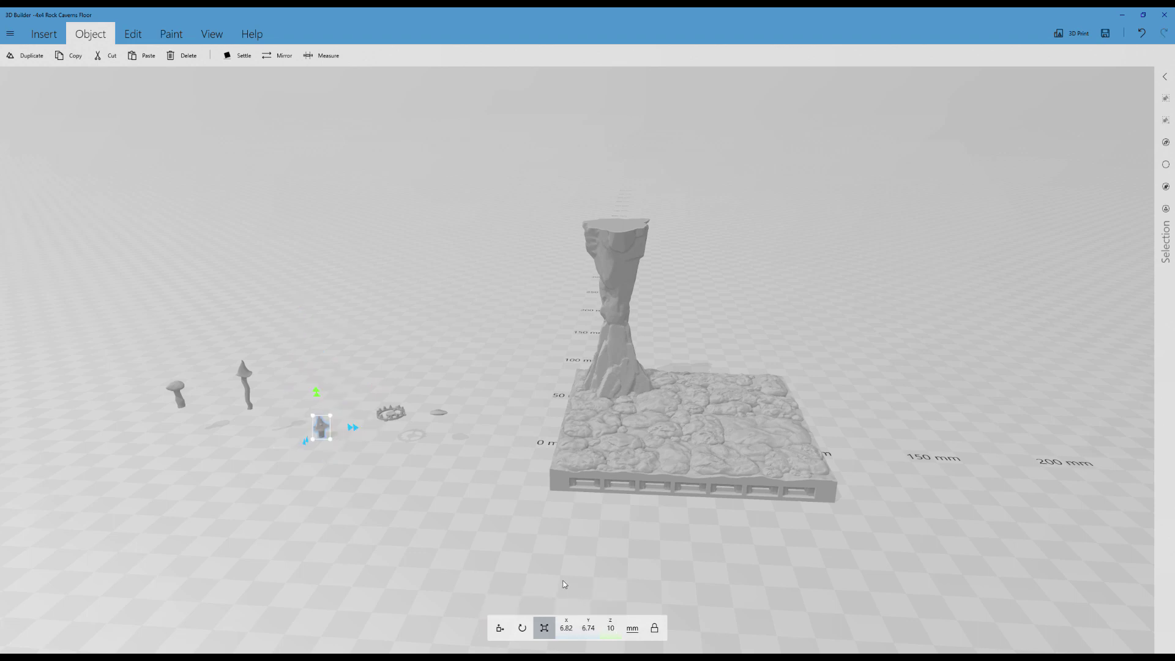
# Set the mushroom's Z height to 12 mm with its proportions locked.
pyautogui.click(609, 628)
pyautogui.write('12')
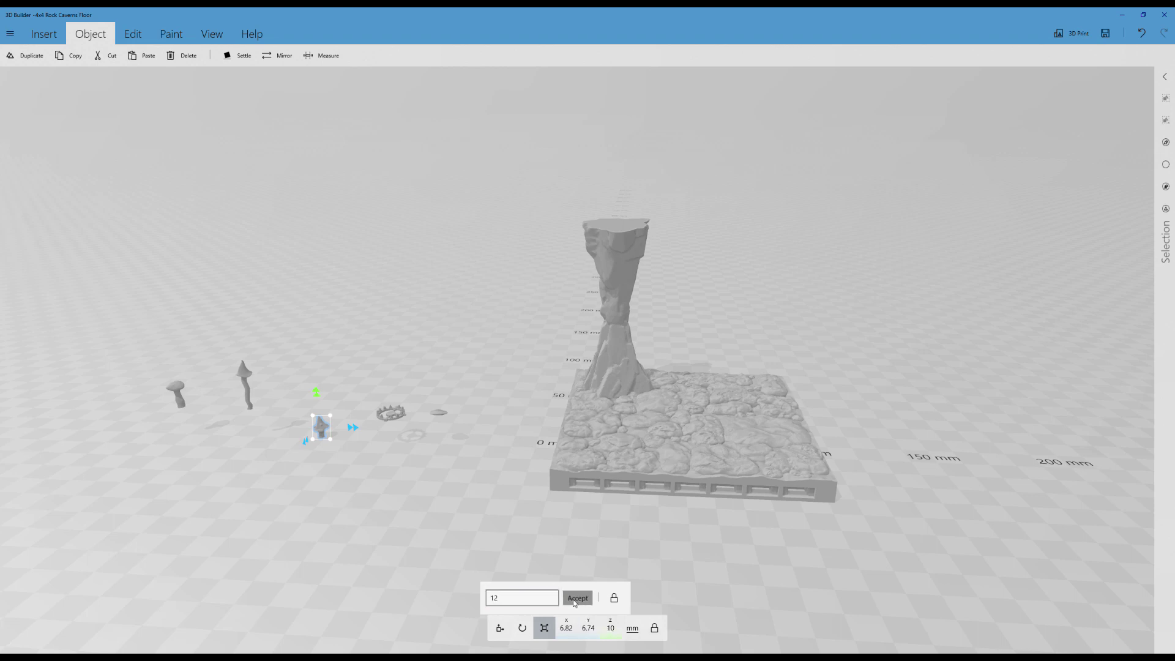
pyautogui.click(576, 598)
# Move the mushroom onto the floor tile beside the pillar's base, at about X 54, Y 48 and Z 15 mm.
pyautogui.click(498, 626)
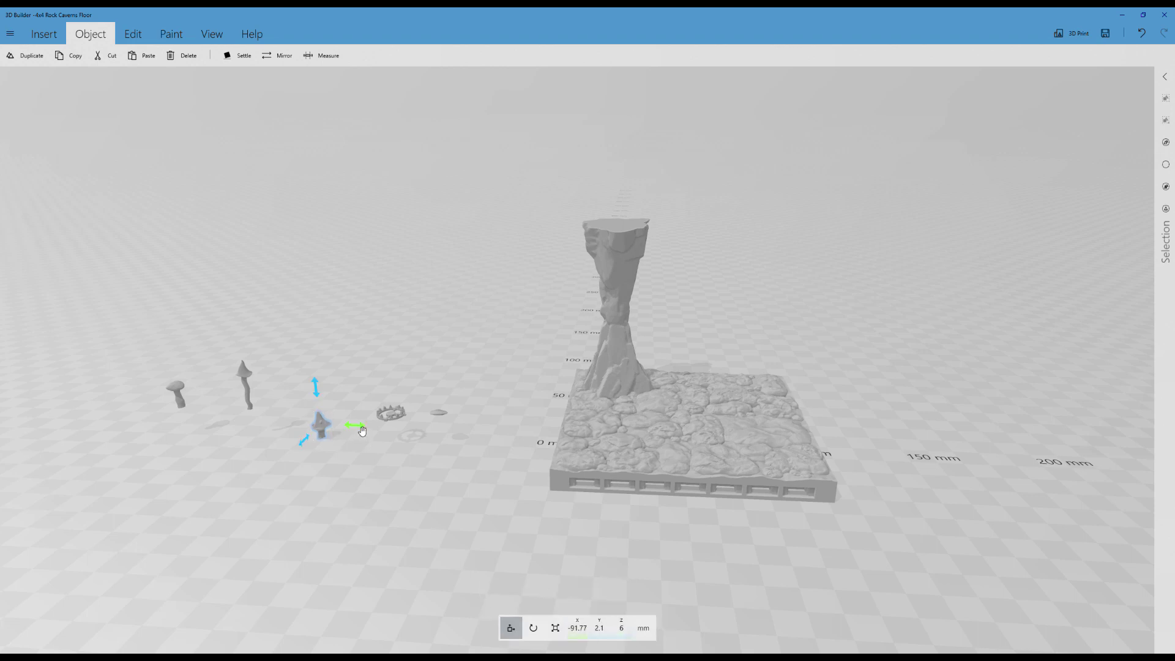
pyautogui.moveTo(362, 430); pyautogui.dragTo(662, 365)
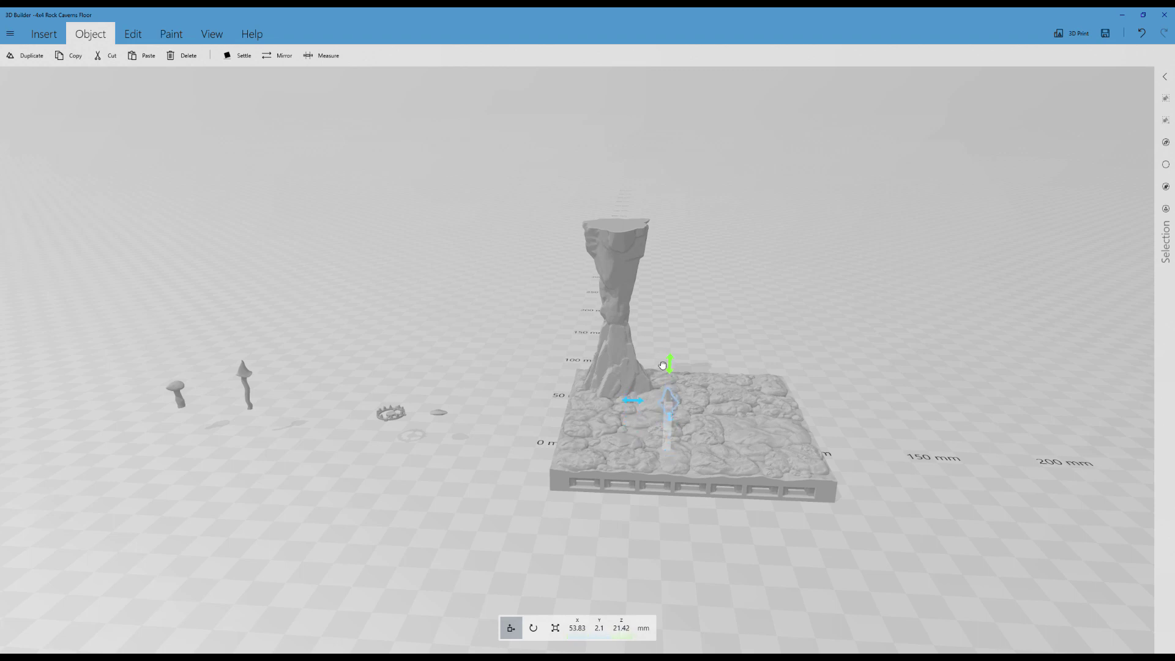
pyautogui.moveTo(673, 422); pyautogui.dragTo(661, 378)
pyautogui.moveTo(669, 332); pyautogui.dragTo(665, 342)
pyautogui.scroll(5, 669, 365)
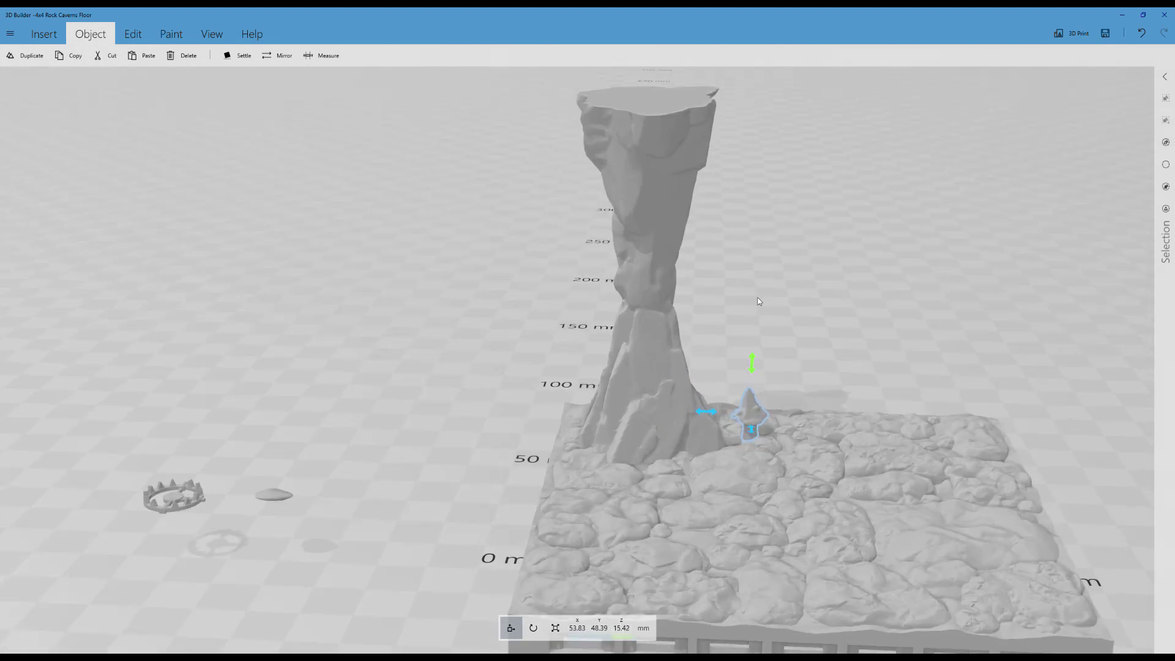
# Lower the mushroom beside the pillar's base onto the floor tile, to about Z 14.6 mm.
pyautogui.moveTo(757, 298); pyautogui.dragTo(634, 173, button='right')
pyautogui.scroll(4, 654, 187)
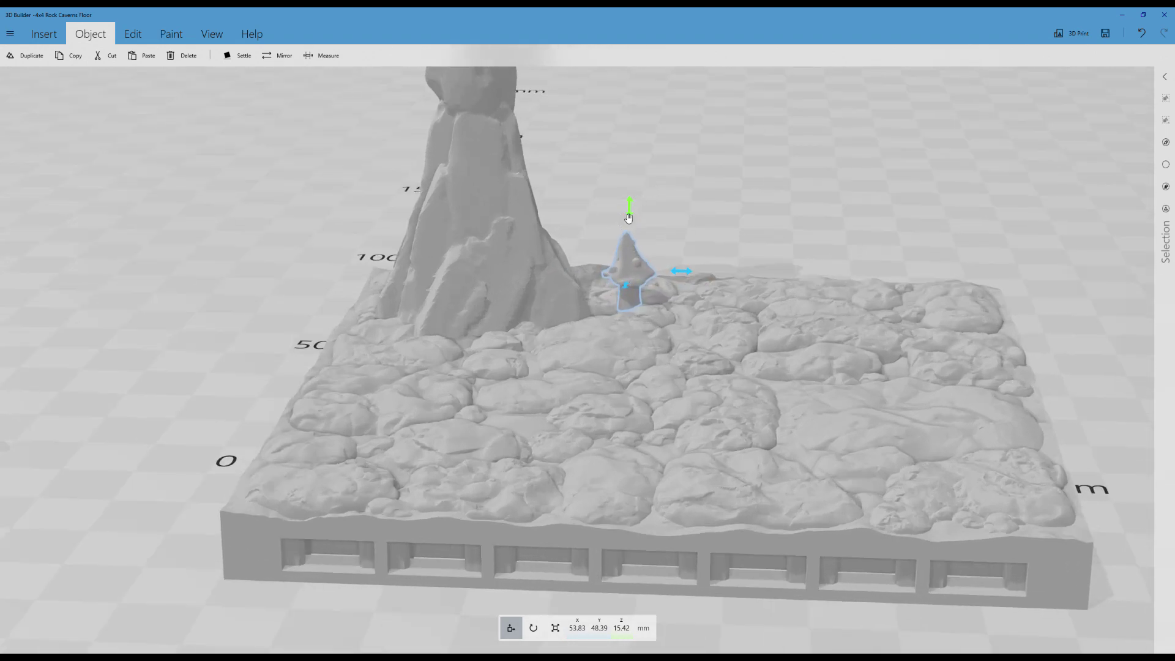
pyautogui.moveTo(634, 211)
pyautogui.mouseDown()
pyautogui.moveTo(636, 197)
pyautogui.moveTo(638, 217)
pyautogui.mouseUp()
pyautogui.scroll(-4, 776, 220)
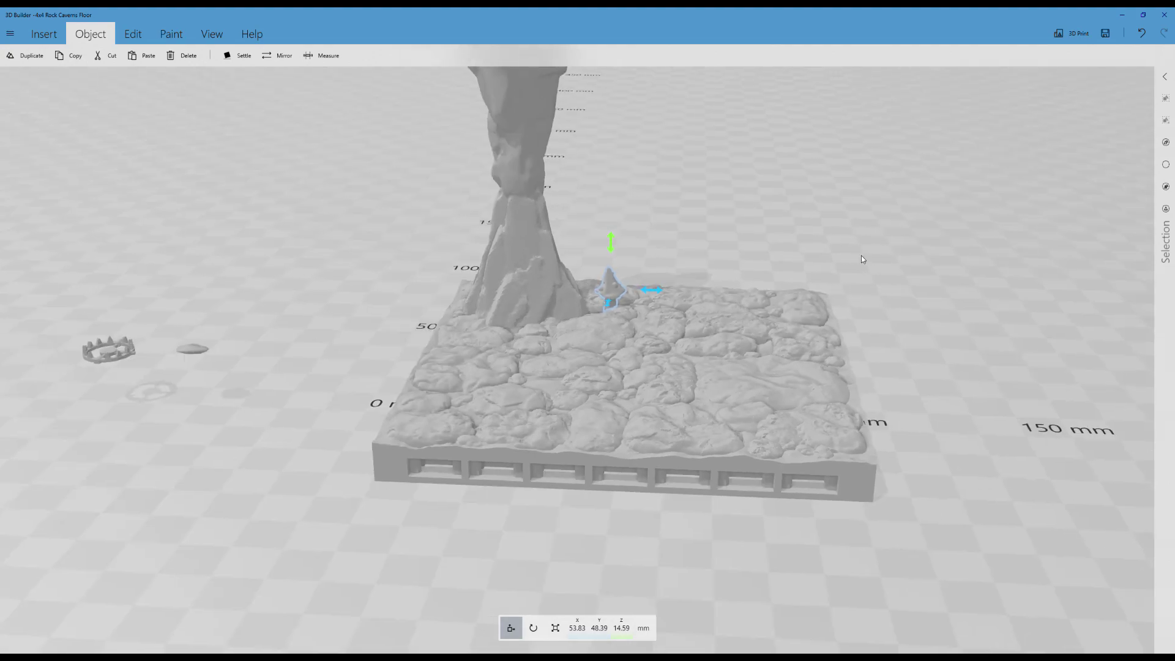
pyautogui.moveTo(861, 255); pyautogui.dragTo(765, 247, button='right')
pyautogui.moveTo(808, 288)
pyautogui.mouseDown()
pyautogui.moveTo(471, 318)
pyautogui.moveTo(289, 277)
pyautogui.moveTo(353, 312)
pyautogui.moveTo(796, 283)
pyautogui.mouseUp()
pyautogui.scroll(1, 679, 216)
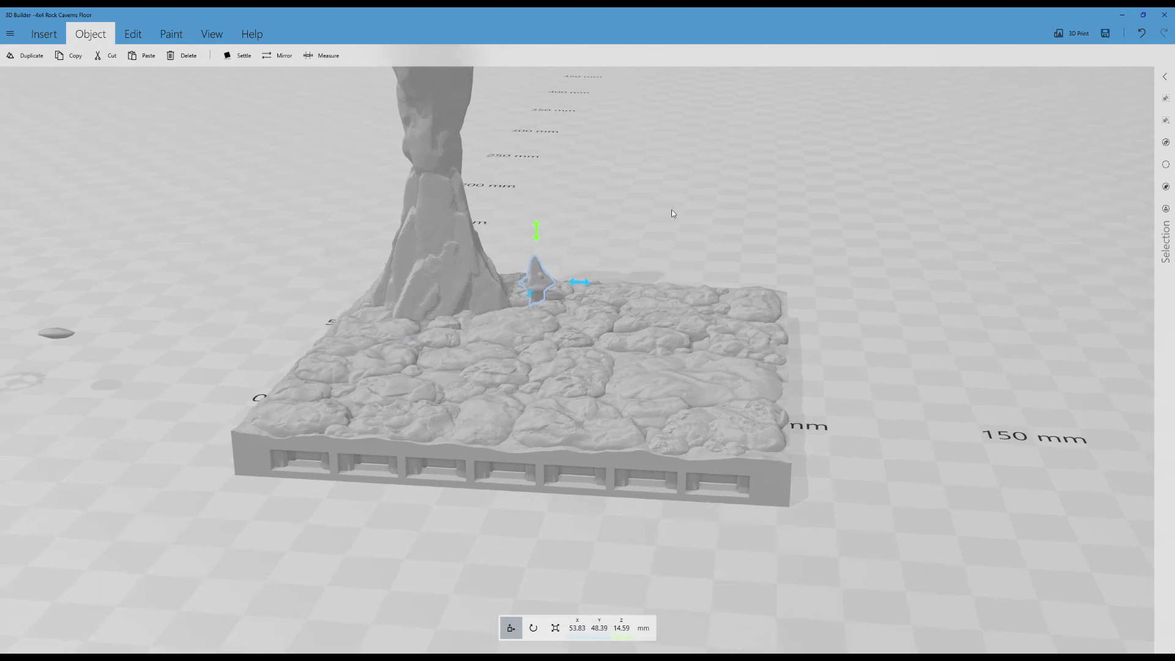
pyautogui.moveTo(671, 210); pyautogui.dragTo(791, 282, button='right')
pyautogui.scroll(-5, 734, 264)
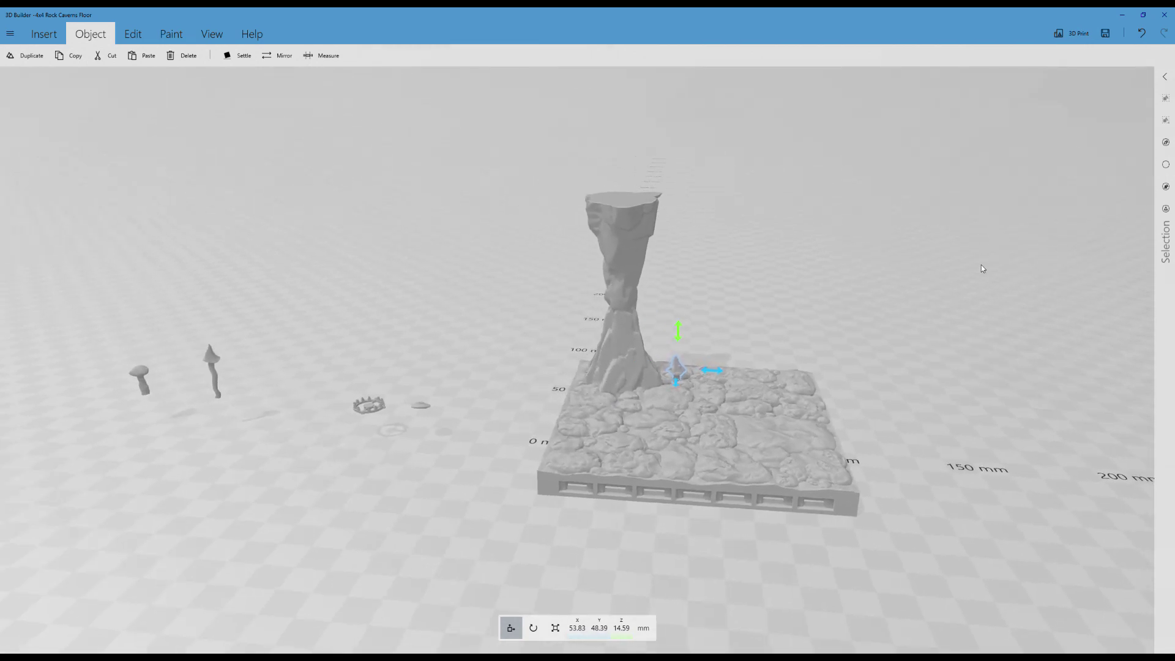
# Add the floor tile with its pillar to the selected mushroom and group them.
pyautogui.click(1165, 209)
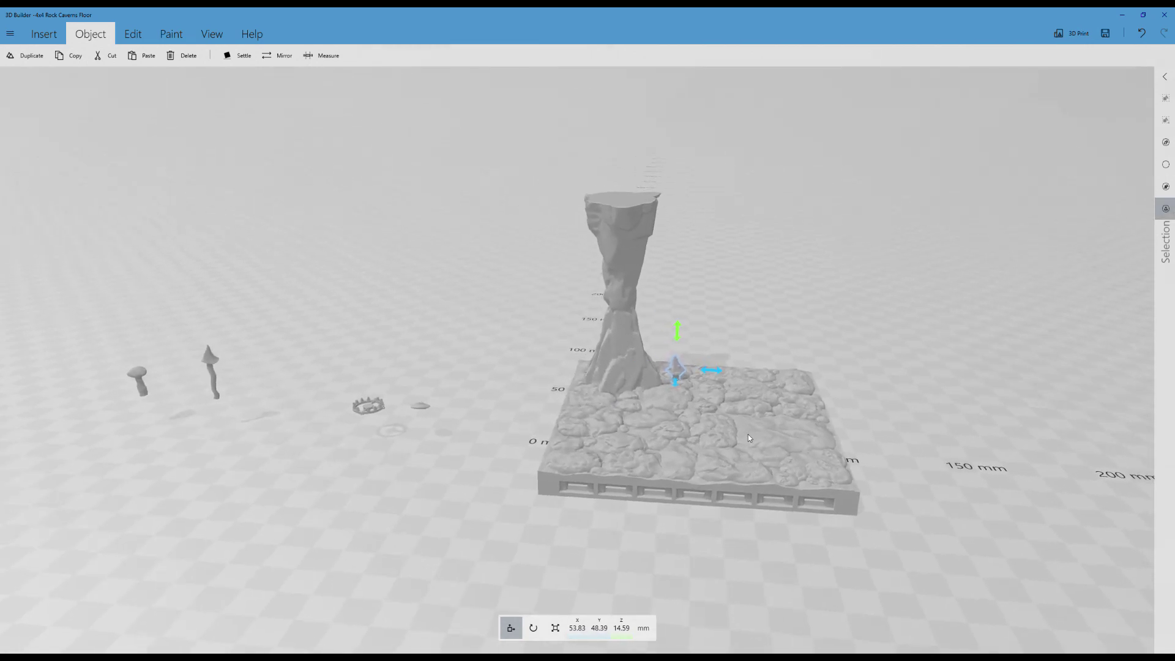
pyautogui.click(620, 424)
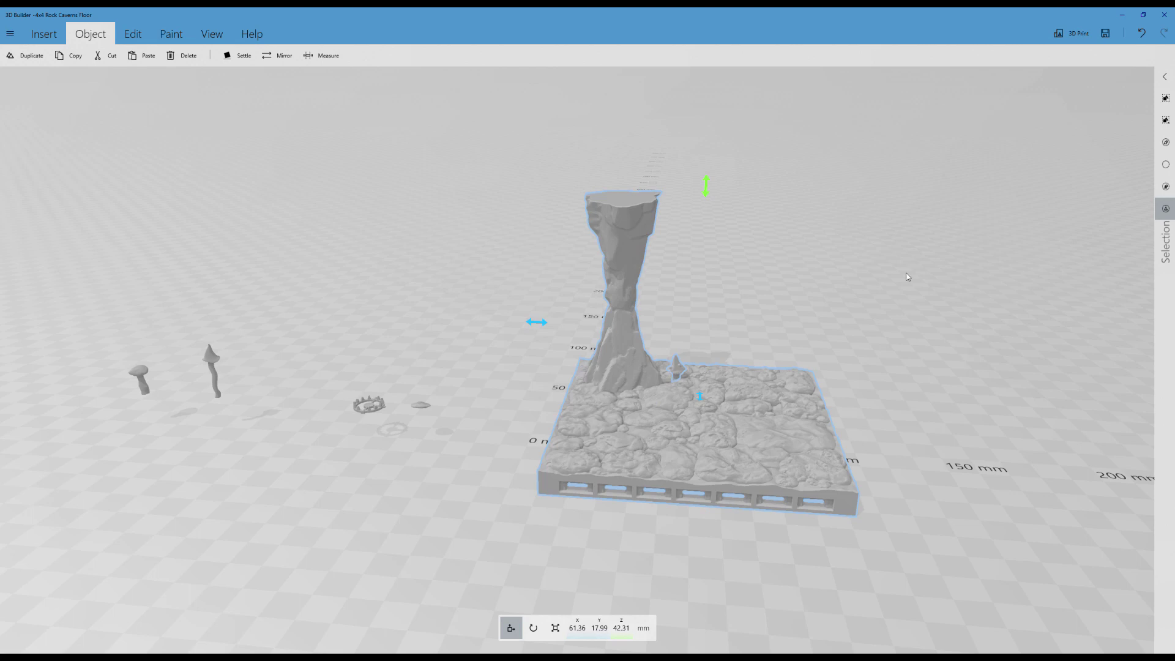
pyautogui.click(1167, 99)
pyautogui.scroll(2, 843, 225)
pyautogui.scroll(1, 795, 208)
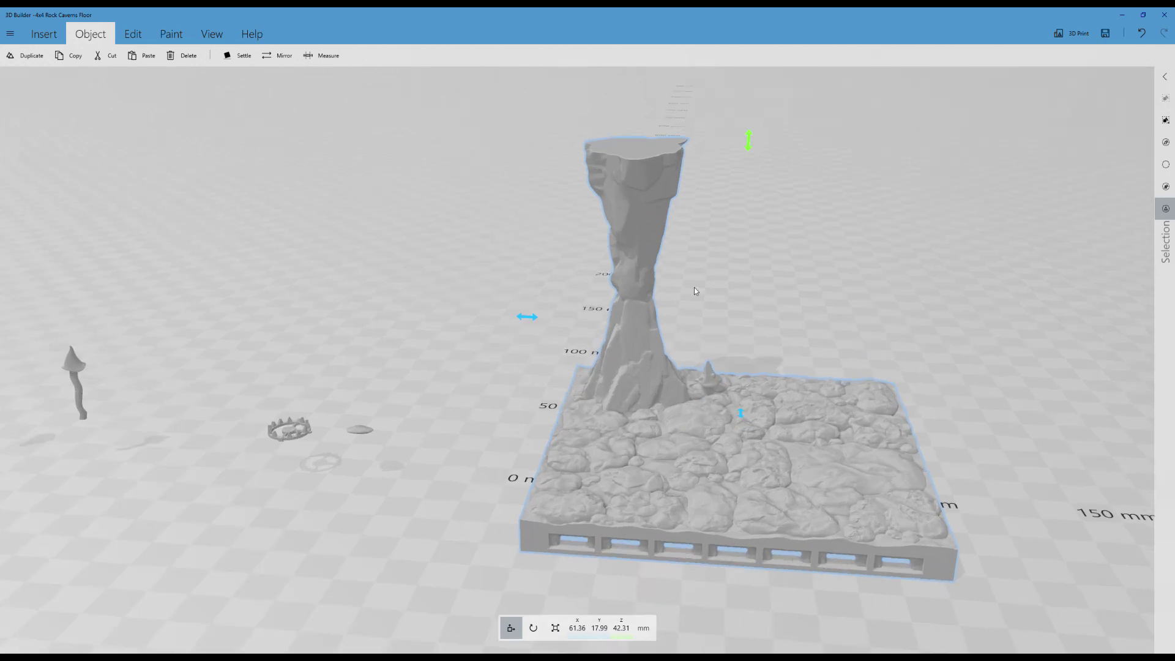
# Add the flat mushroom cap to the selection and shift it with the grouped tile along X to about 35.7 mm.
pyautogui.keyDown('ctrl'); pyautogui.click(361, 429); pyautogui.keyUp('ctrl')
pyautogui.moveTo(451, 442); pyautogui.dragTo(337, 477, button='right')
pyautogui.moveTo(337, 477)
pyautogui.mouseDown()
pyautogui.moveTo(144, 473)
pyautogui.moveTo(329, 485)
pyautogui.mouseUp()
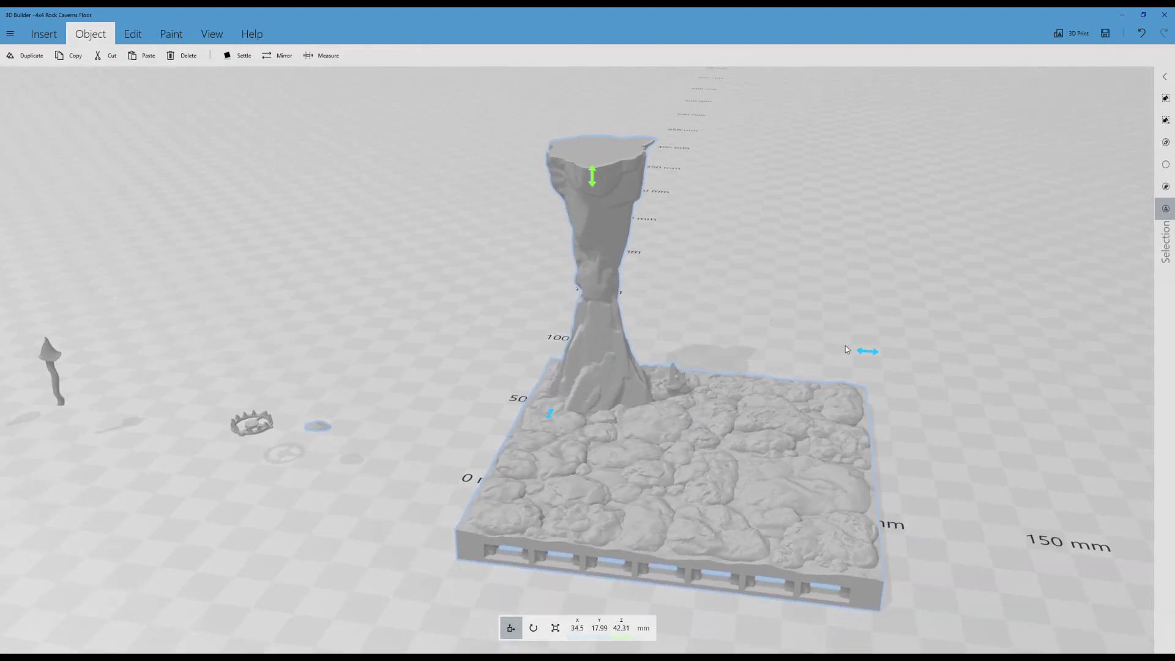
pyautogui.moveTo(863, 351)
pyautogui.mouseDown()
pyautogui.moveTo(930, 349)
pyautogui.moveTo(873, 349)
pyautogui.mouseUp()
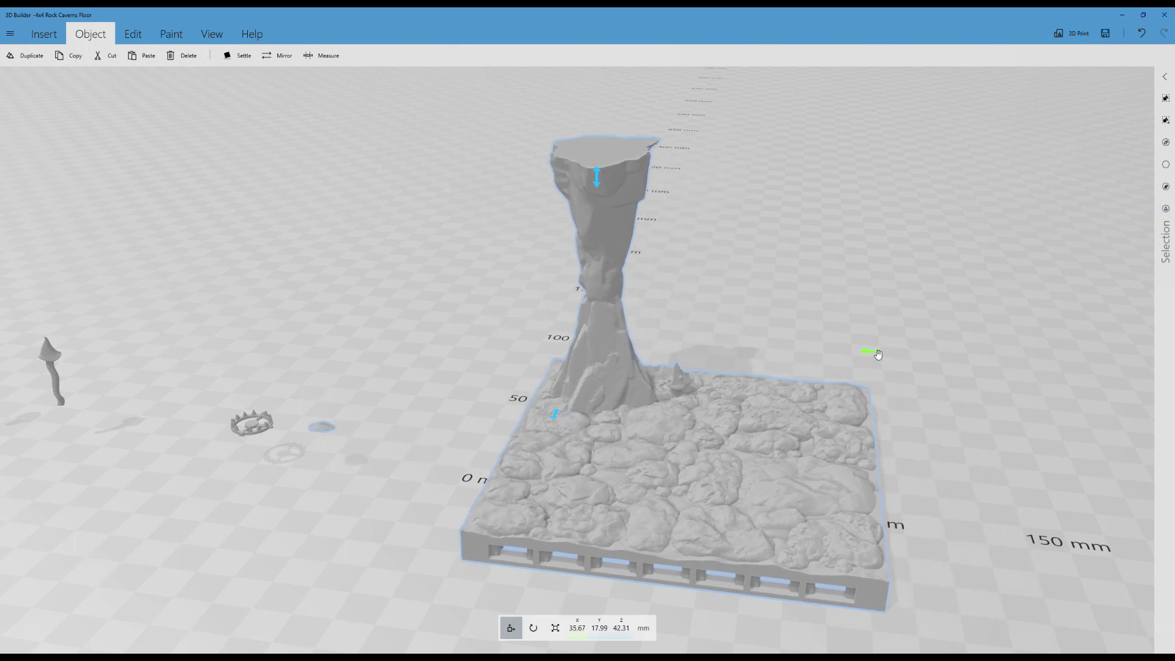
# Select only the flat mushroom cap and move it onto the pillar's lower face, at about X 32, Y 37 and Z 24 mm.
pyautogui.click(311, 424)
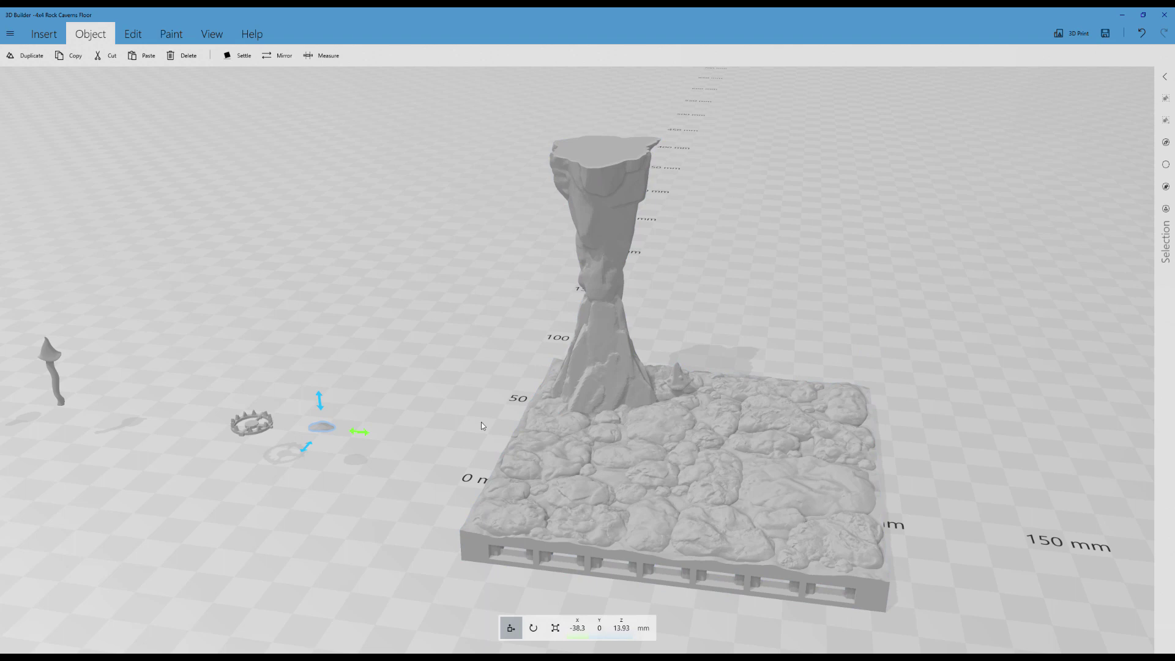
pyautogui.moveTo(361, 435); pyautogui.dragTo(597, 442)
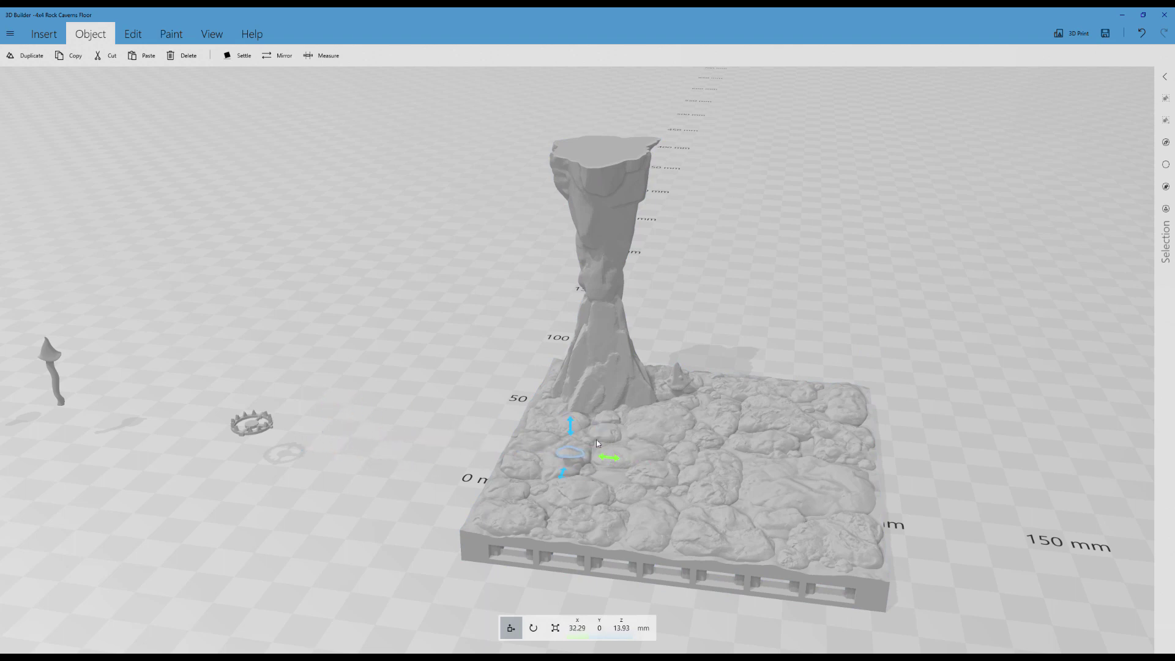
pyautogui.moveTo(555, 482); pyautogui.dragTo(600, 351)
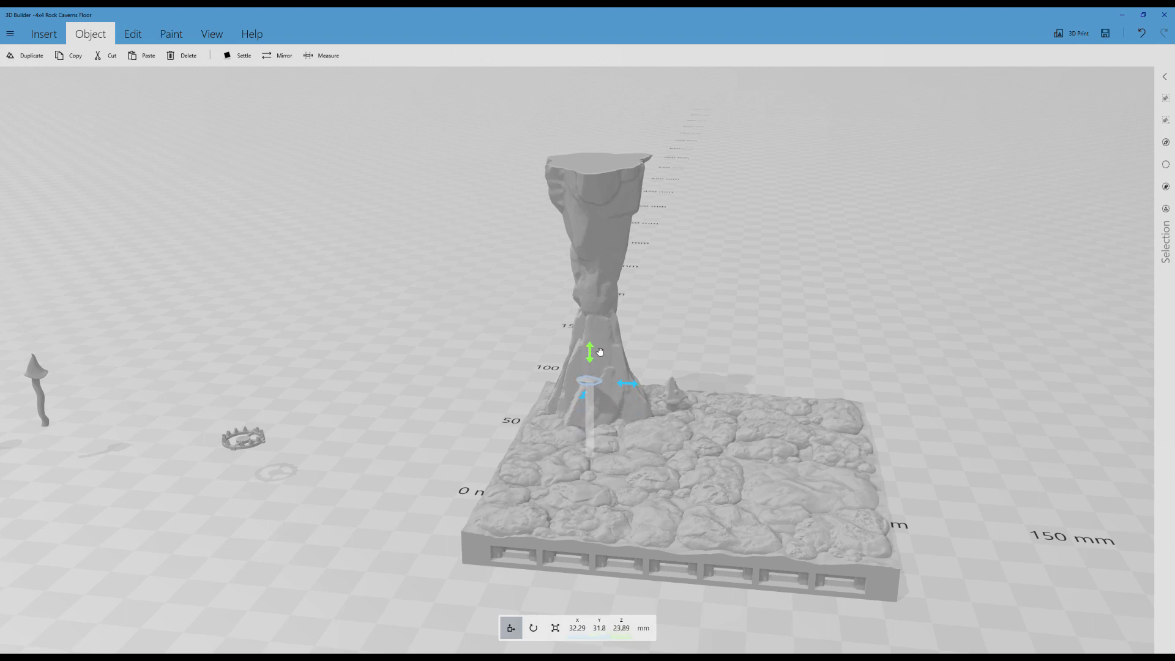
pyautogui.moveTo(583, 395); pyautogui.dragTo(595, 389)
pyautogui.moveTo(784, 317); pyautogui.dragTo(670, 365, button='right')
pyautogui.moveTo(670, 365); pyautogui.dragTo(310, 383)
pyautogui.scroll(5, 350, 332)
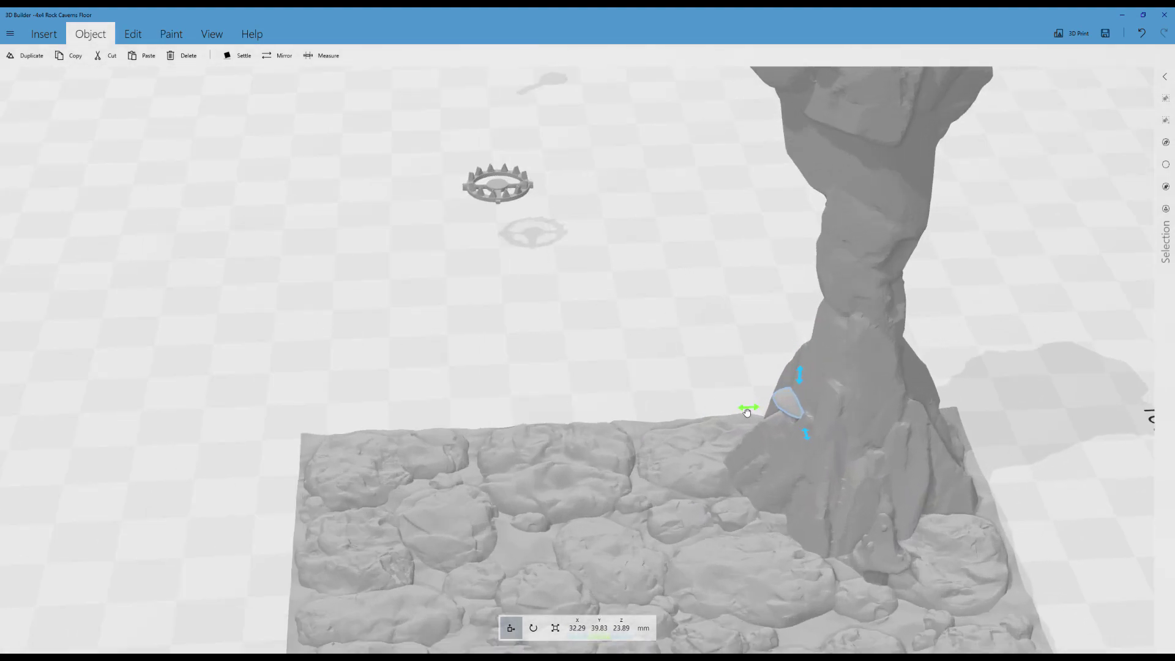
pyautogui.moveTo(747, 411); pyautogui.dragTo(723, 412)
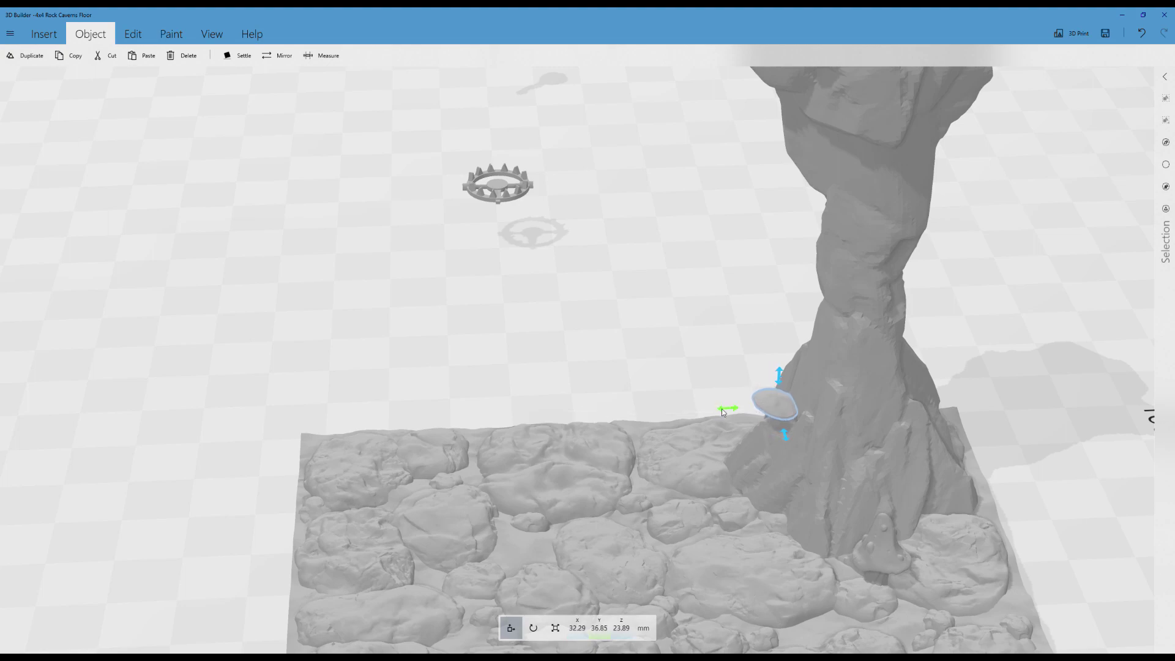
# Set the flat mushroom cap's Z height to 4 mm with its proportions locked.
pyautogui.scroll(-2, 572, 362)
pyautogui.moveTo(580, 358); pyautogui.dragTo(679, 315, button='right')
pyautogui.moveTo(679, 315); pyautogui.dragTo(849, 317)
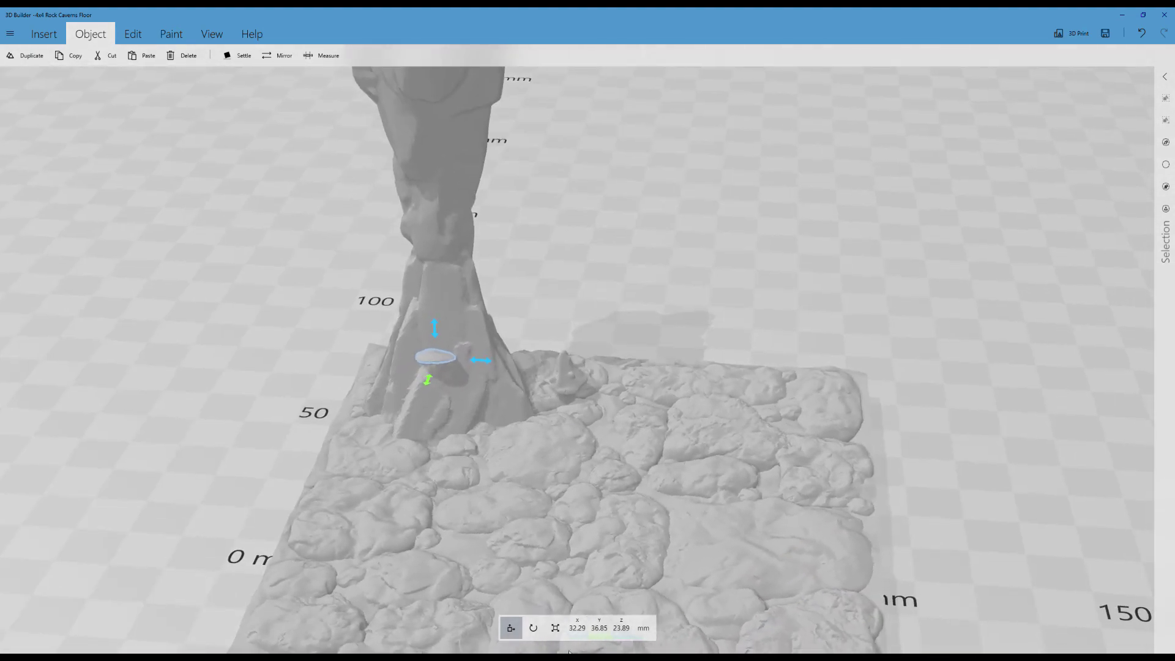
pyautogui.click(555, 628)
pyautogui.click(613, 630)
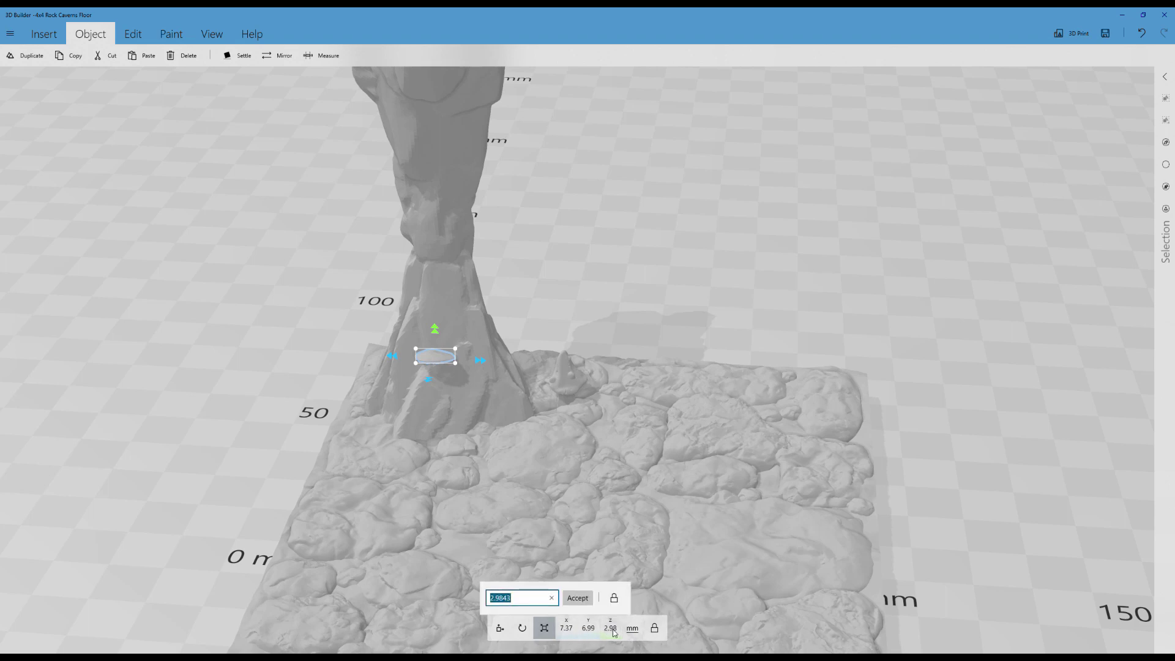
pyautogui.write('4')
pyautogui.click(577, 597)
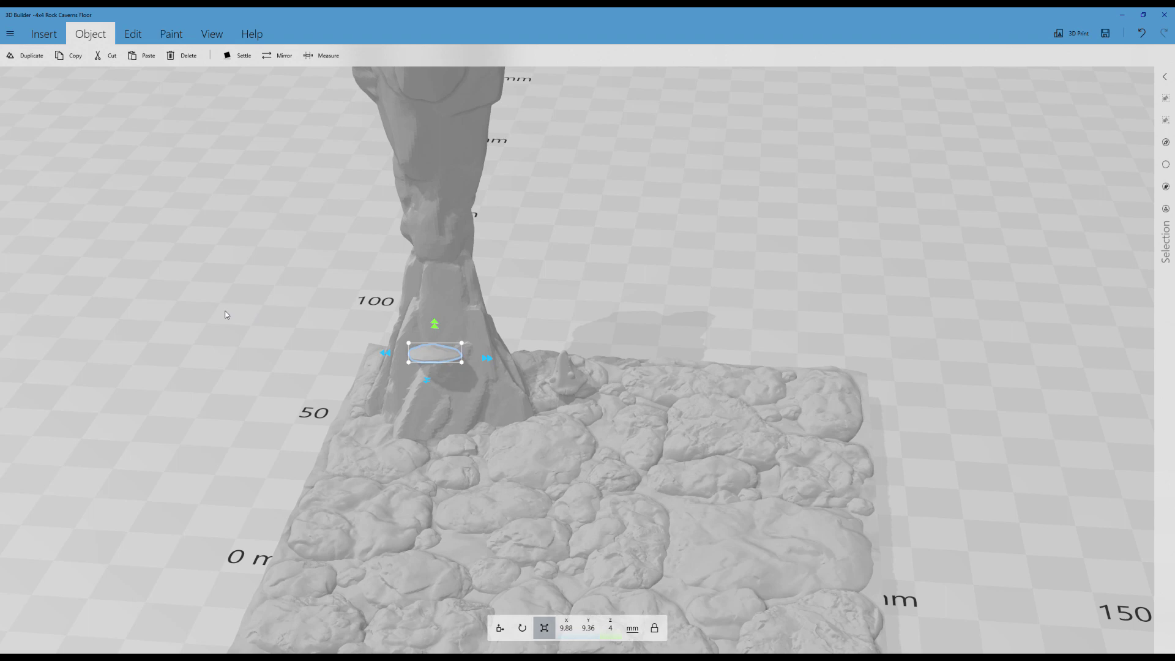
pyautogui.moveTo(225, 315); pyautogui.dragTo(372, 347)
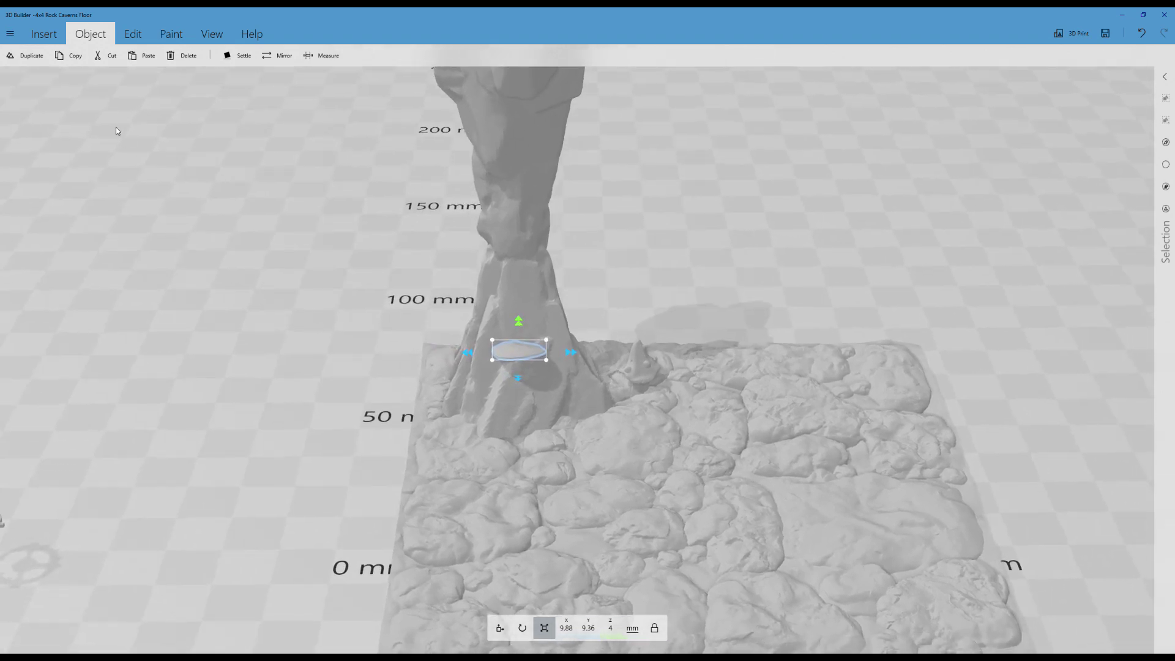
# Duplicate the flat mushroom cap and rotate the copy about its vertical axis.
pyautogui.click(32, 55)
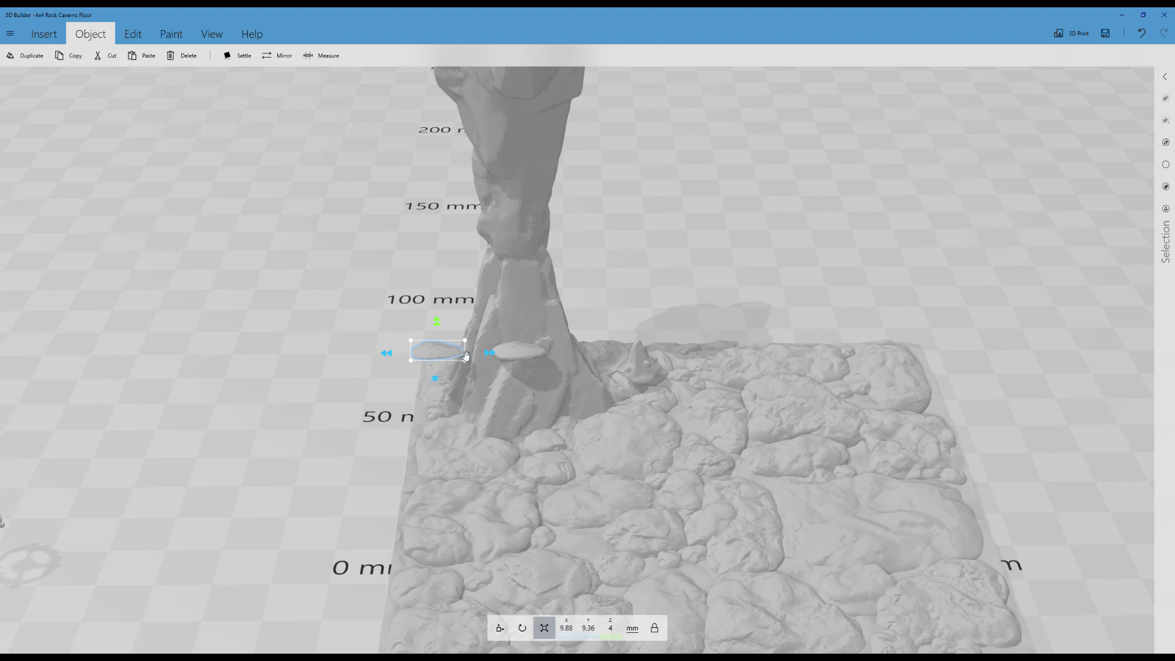
pyautogui.click(522, 628)
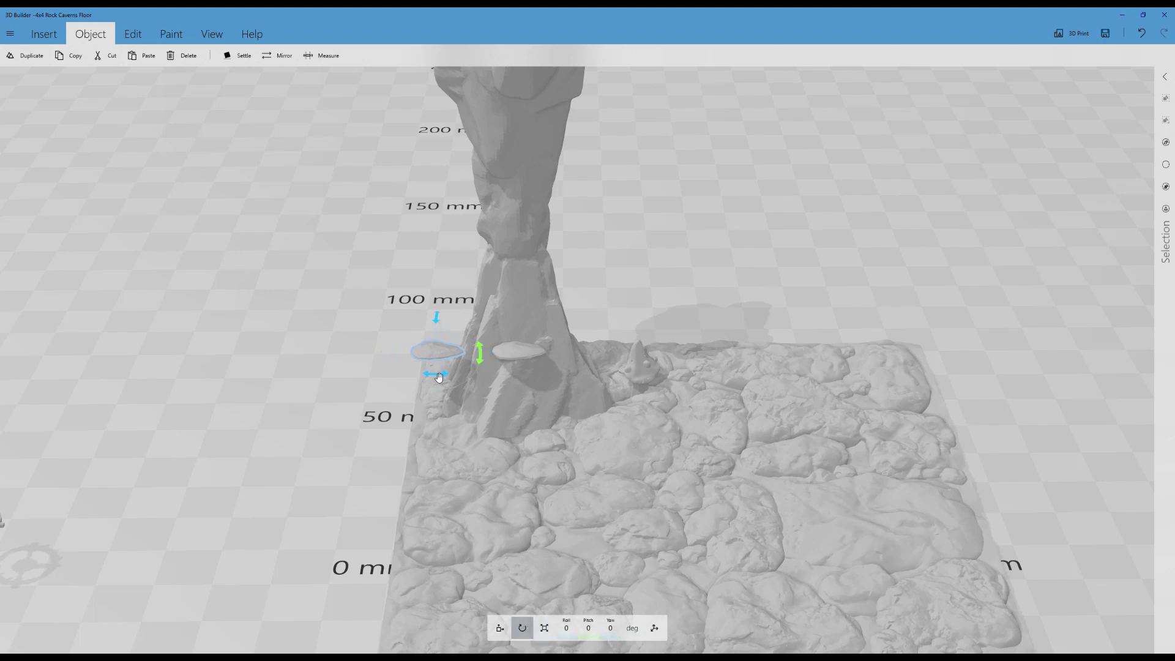
pyautogui.moveTo(430, 375); pyautogui.dragTo(412, 365)
# Set the duplicated cap's Z height to 2 mm with its proportions locked.
pyautogui.click(544, 627)
pyautogui.click(610, 627)
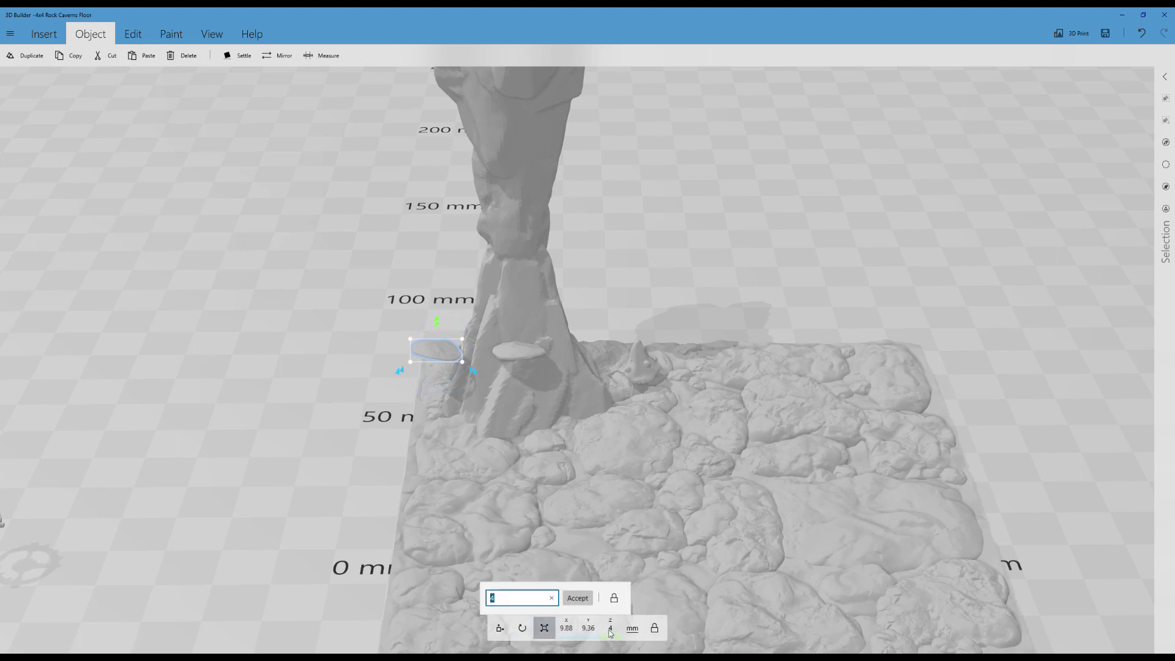
pyautogui.write('2')
pyautogui.click(578, 597)
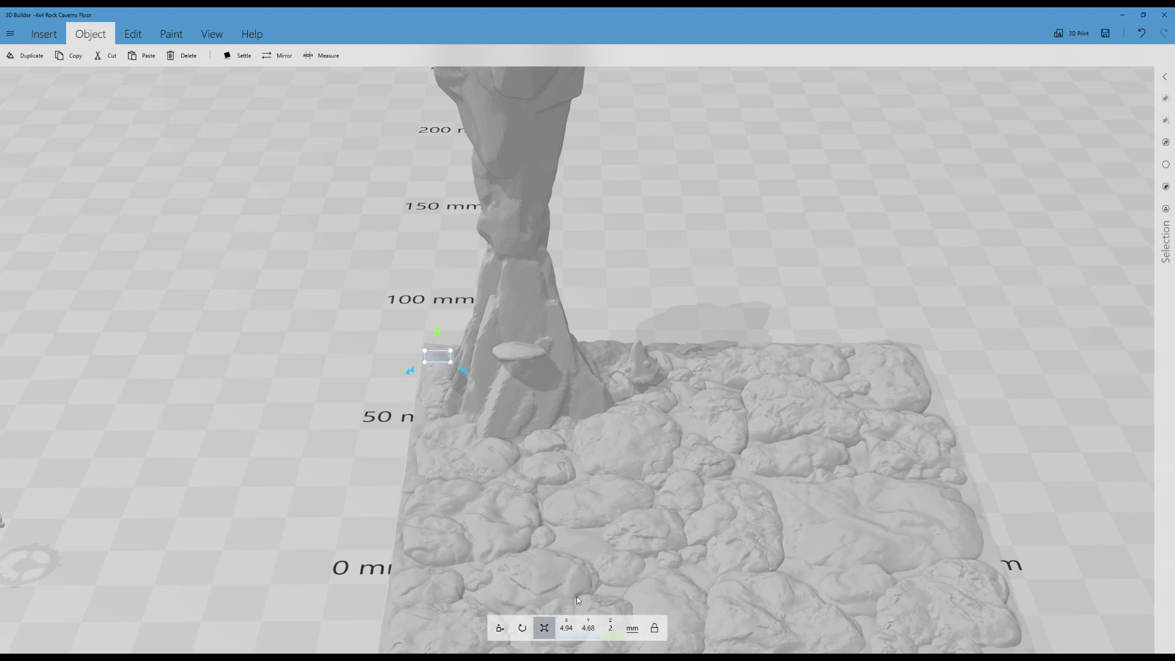
# Move the small cap onto the pillar just above the larger one, at about X 35, Y 39 and Z 27 mm.
pyautogui.click(505, 621)
pyautogui.moveTo(476, 358); pyautogui.dragTo(544, 353)
pyautogui.moveTo(689, 303); pyautogui.dragTo(649, 310, button='right')
pyautogui.moveTo(649, 309); pyautogui.dragTo(263, 331)
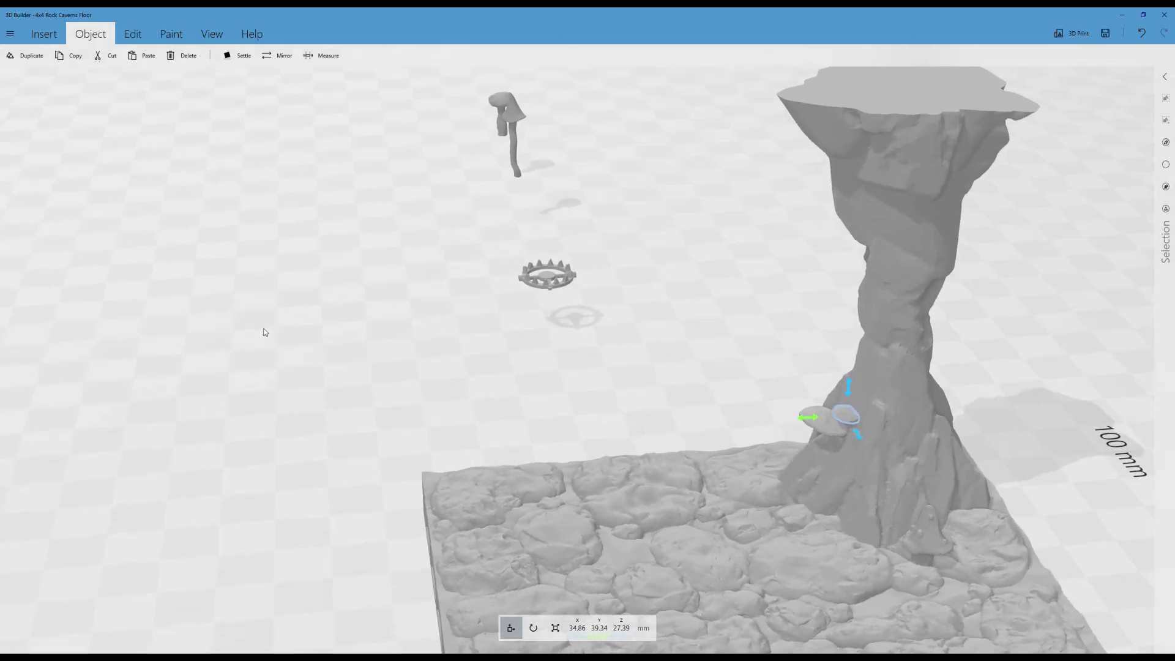
pyautogui.moveTo(618, 373); pyautogui.dragTo(270, 309, button='right')
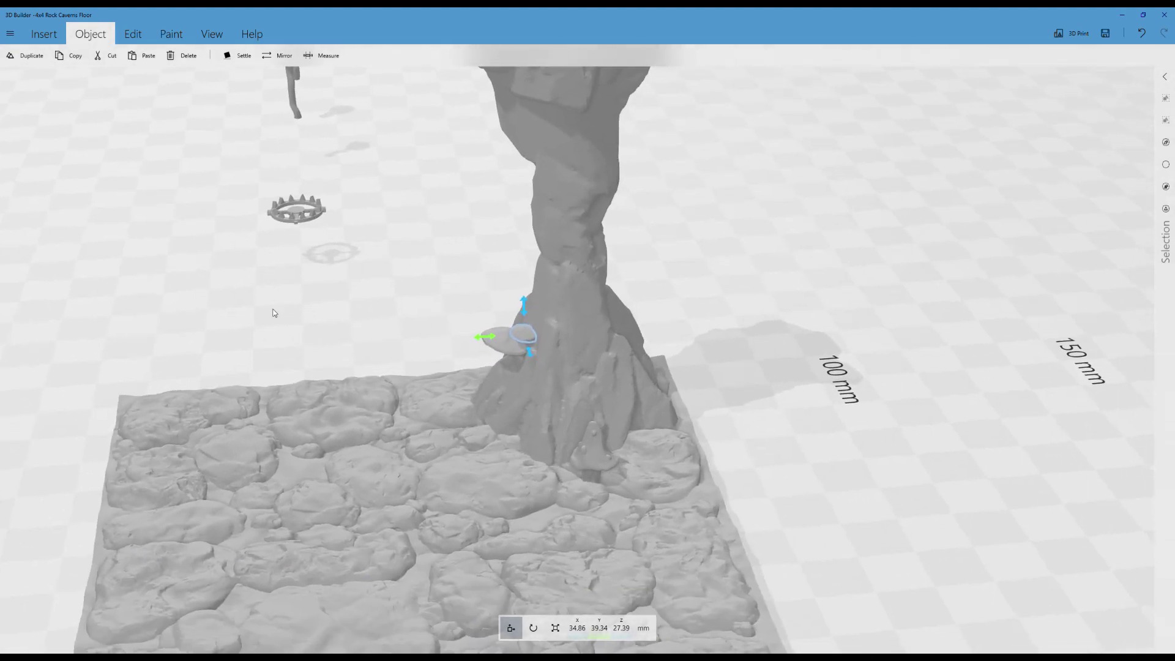
pyautogui.moveTo(270, 310); pyautogui.dragTo(639, 282)
# Move the tall pointed mushroom and the round-capped mushroom along X until they stand close beside the floor tile.
pyautogui.scroll(-5, 702, 462)
pyautogui.scroll(-3, 706, 454)
pyautogui.moveTo(373, 443); pyautogui.dragTo(421, 447, button='right')
pyautogui.moveTo(131, 398); pyautogui.dragTo(247, 453, button='right')
pyautogui.click(90, 434)
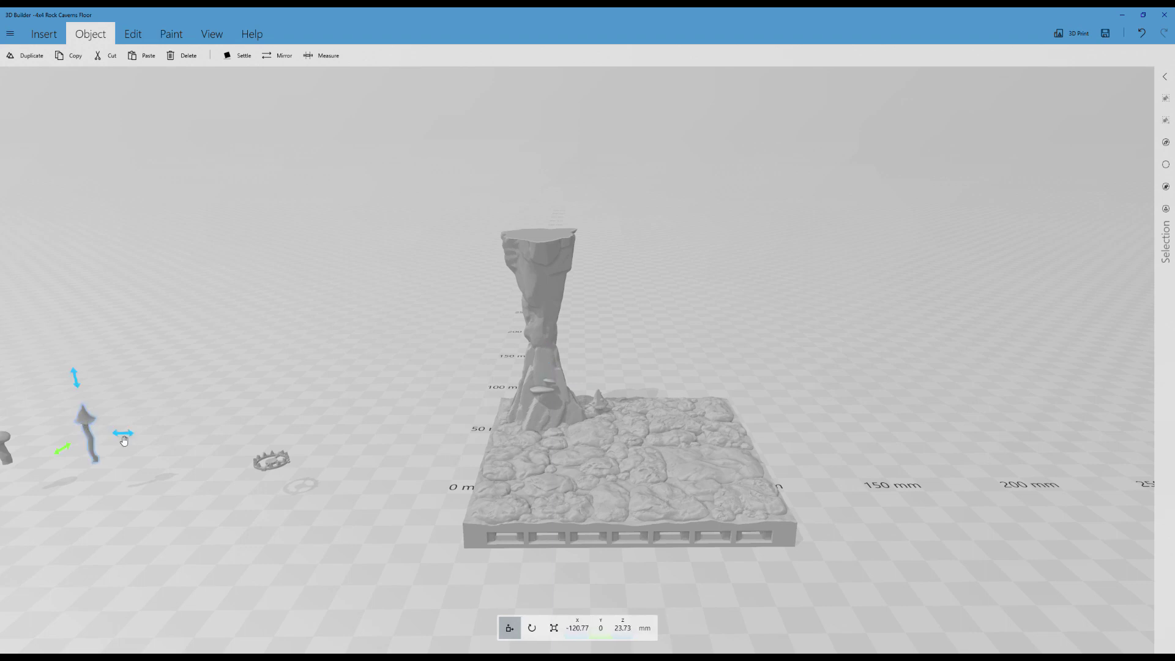
pyautogui.moveTo(121, 435); pyautogui.dragTo(422, 438)
pyautogui.click(6, 457)
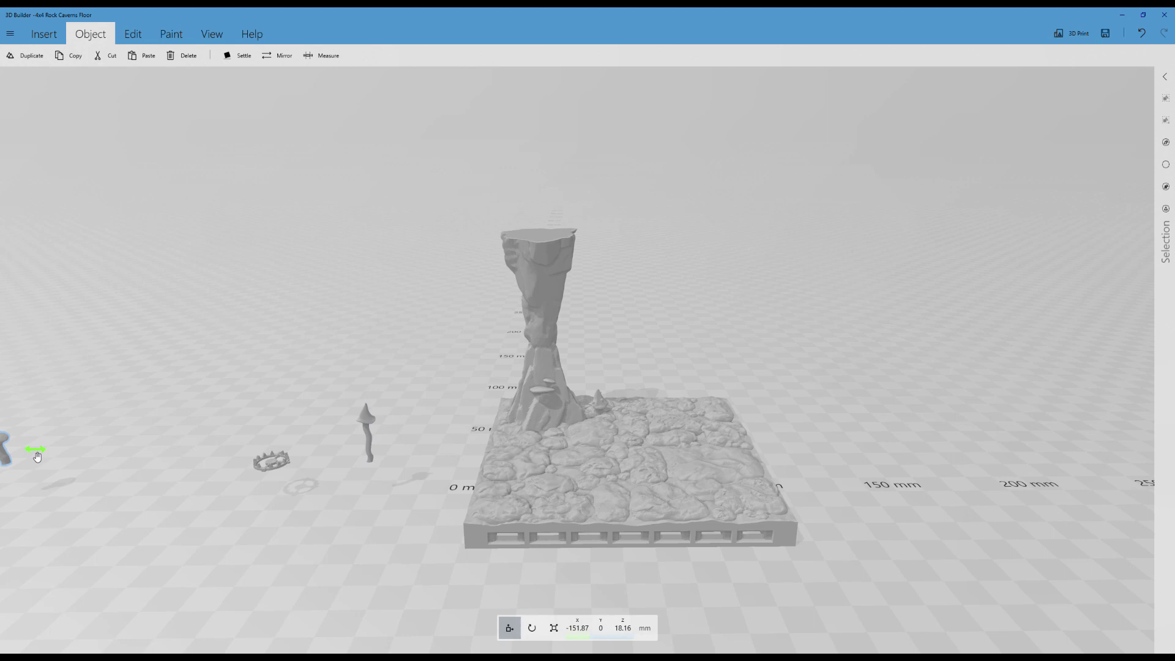
pyautogui.moveTo(42, 454); pyautogui.dragTo(459, 455)
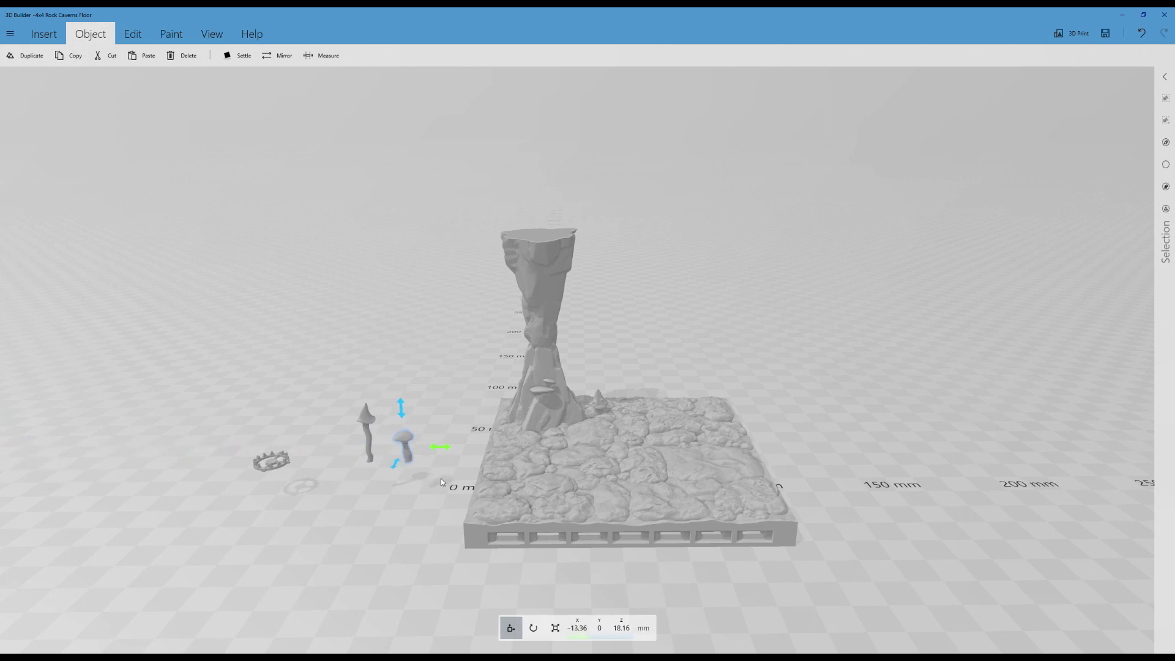
# Select both flat caps together with the grouped tile and pillar, and group them.
pyautogui.moveTo(411, 516); pyautogui.dragTo(336, 512, button='right')
pyautogui.scroll(2, 335, 512)
pyautogui.scroll(2, 335, 512)
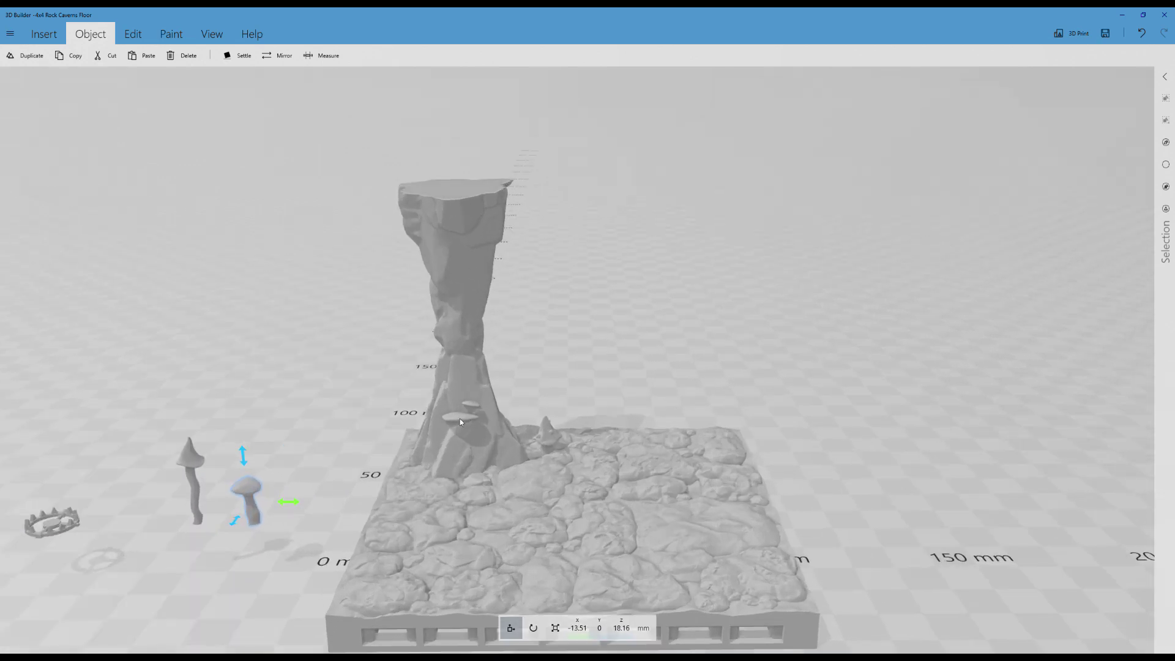
pyautogui.click(471, 406)
pyautogui.click(1167, 212)
pyautogui.click(457, 355)
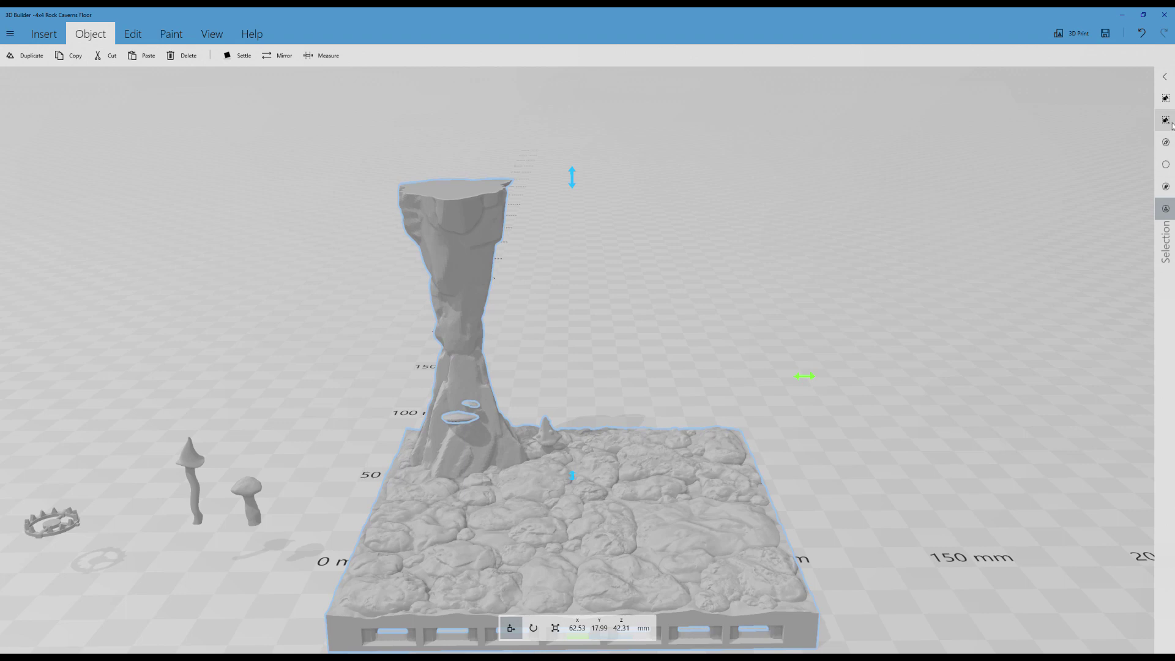
pyautogui.click(1165, 100)
pyautogui.click(462, 378)
pyautogui.click(462, 365)
pyautogui.click(1165, 119)
# Move the grouped terrain tile along X to about 66.5 mm.
pyautogui.scroll(-5, 457, 408)
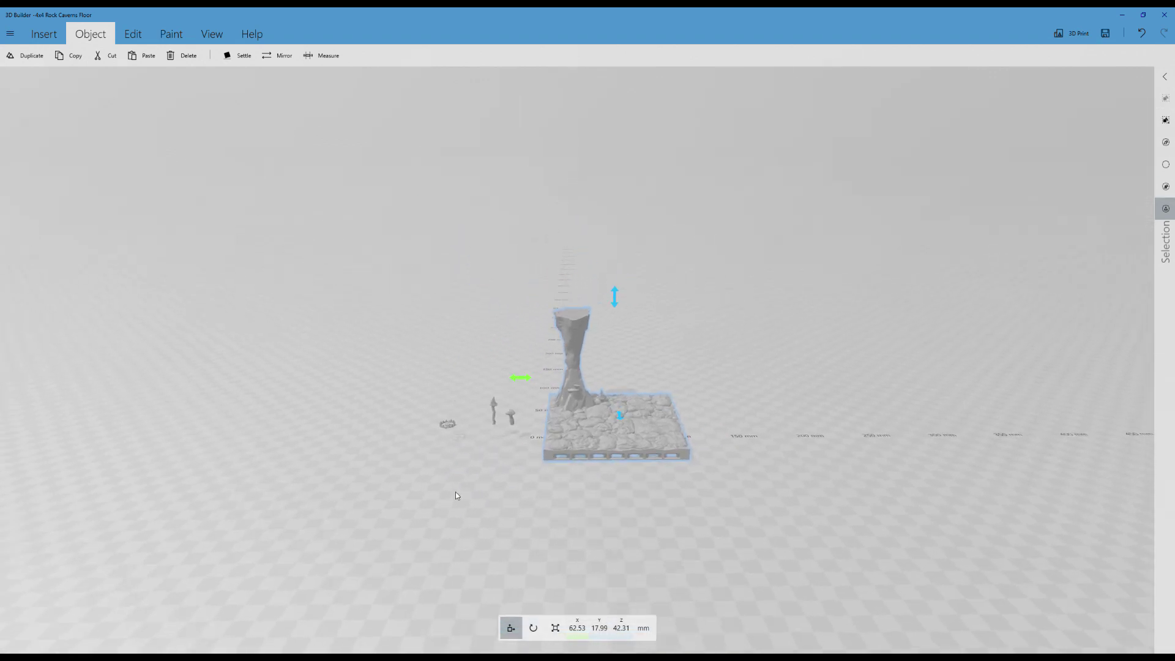
pyautogui.moveTo(528, 431); pyautogui.dragTo(457, 433, button='right')
pyautogui.moveTo(646, 386)
pyautogui.mouseDown()
pyautogui.moveTo(770, 382)
pyautogui.moveTo(652, 388)
pyautogui.mouseUp()
pyautogui.scroll(5, 629, 310)
pyautogui.scroll(4, 605, 309)
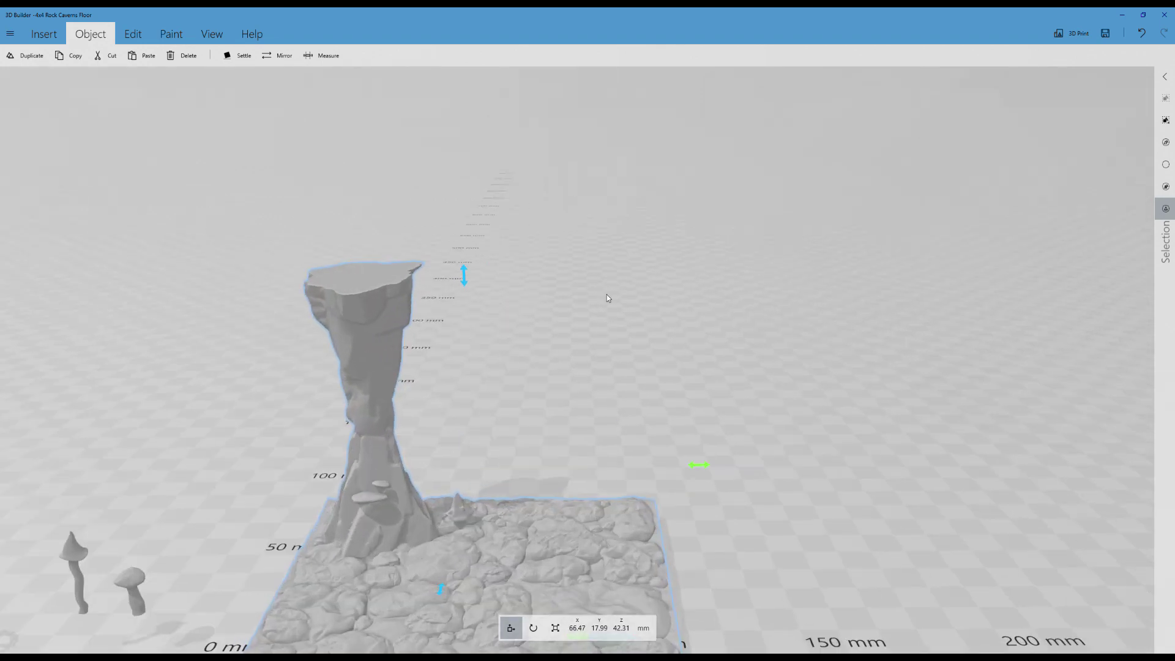
pyautogui.scroll(-3, 610, 300)
pyautogui.moveTo(613, 301); pyautogui.dragTo(625, 223, button='right')
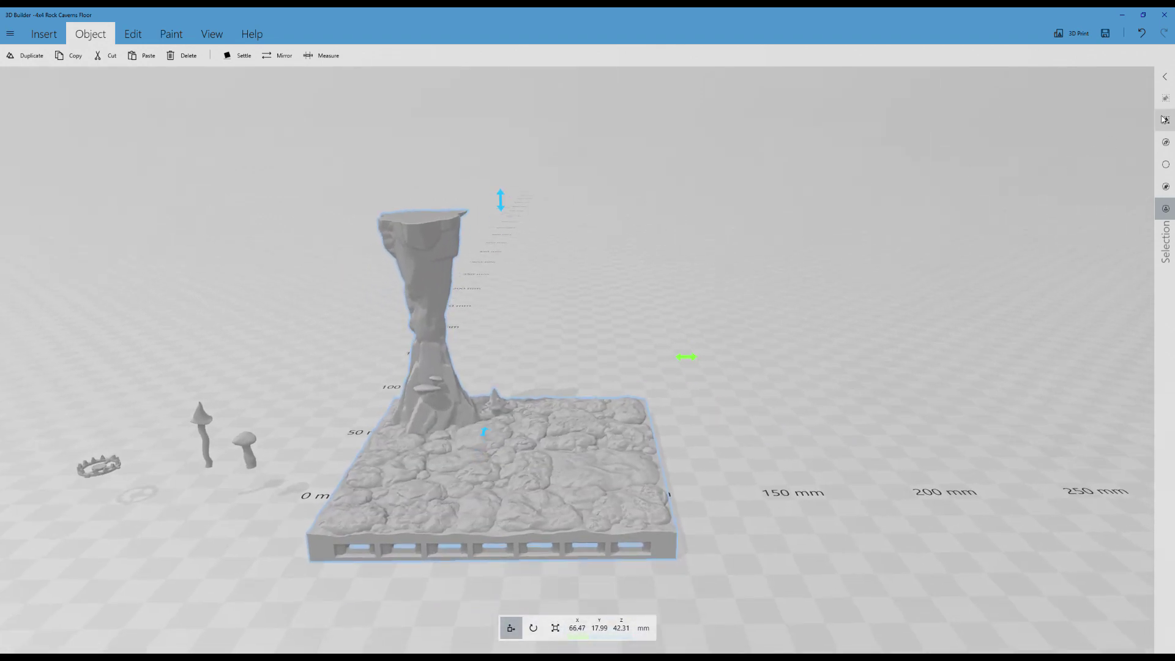
# Ungroup the terrain tile and move all of its pieces together along X to about 70 mm.
pyautogui.click(1167, 121)
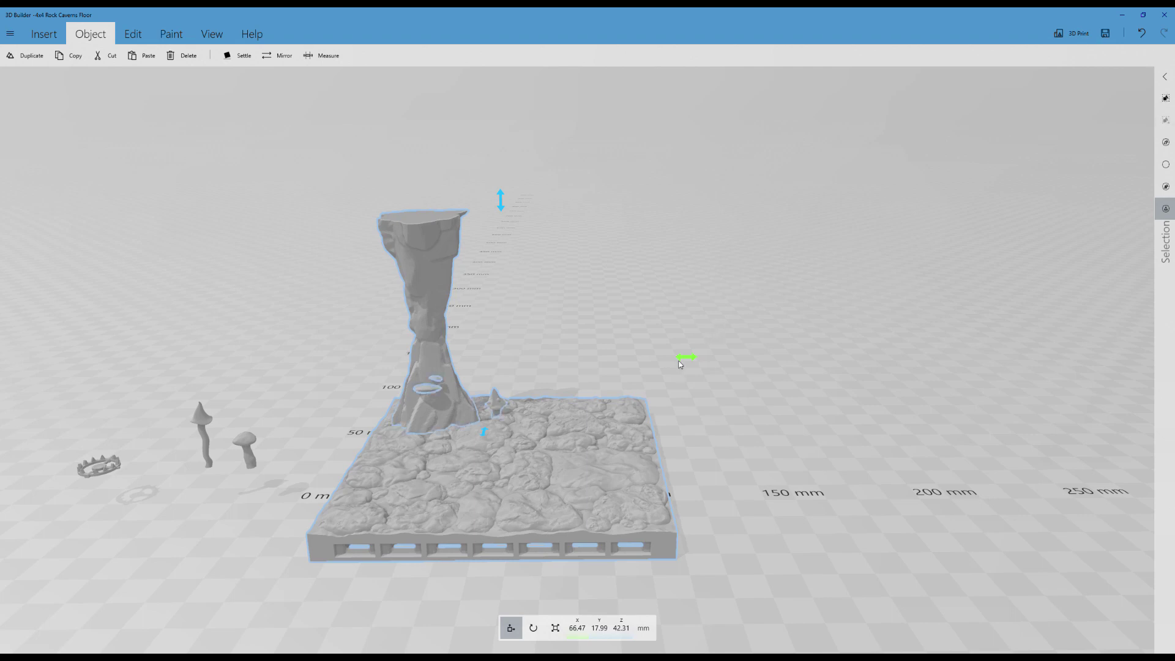
pyautogui.moveTo(684, 356)
pyautogui.mouseDown()
pyautogui.moveTo(876, 342)
pyautogui.moveTo(698, 358)
pyautogui.mouseUp()
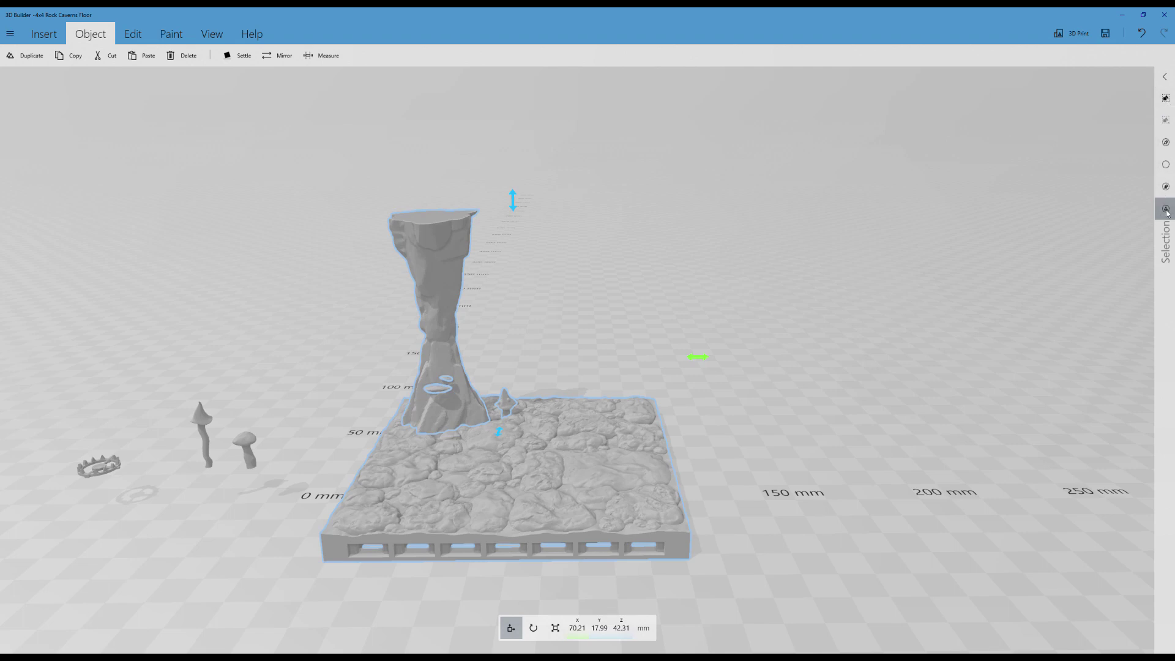
# Take the floor tile out of the selection and move the pillar with its attached mushrooms along X to about 44 mm.
pyautogui.click(585, 480)
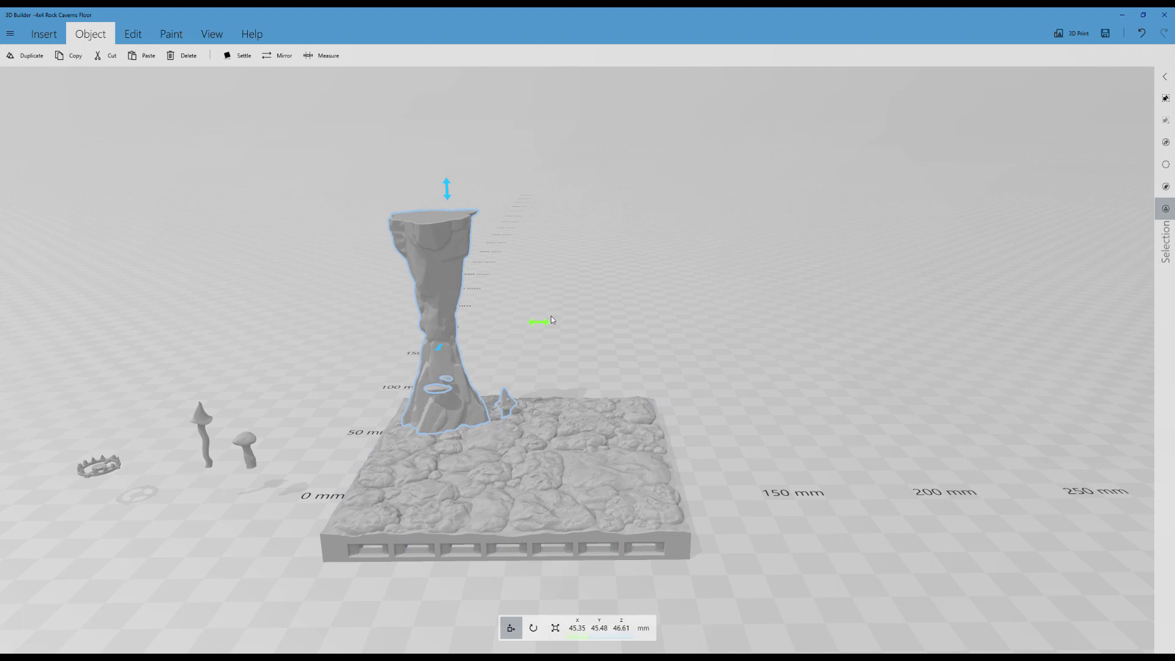
pyautogui.moveTo(551, 318)
pyautogui.mouseDown()
pyautogui.moveTo(609, 322)
pyautogui.moveTo(541, 325)
pyautogui.moveTo(547, 335)
pyautogui.mouseUp()
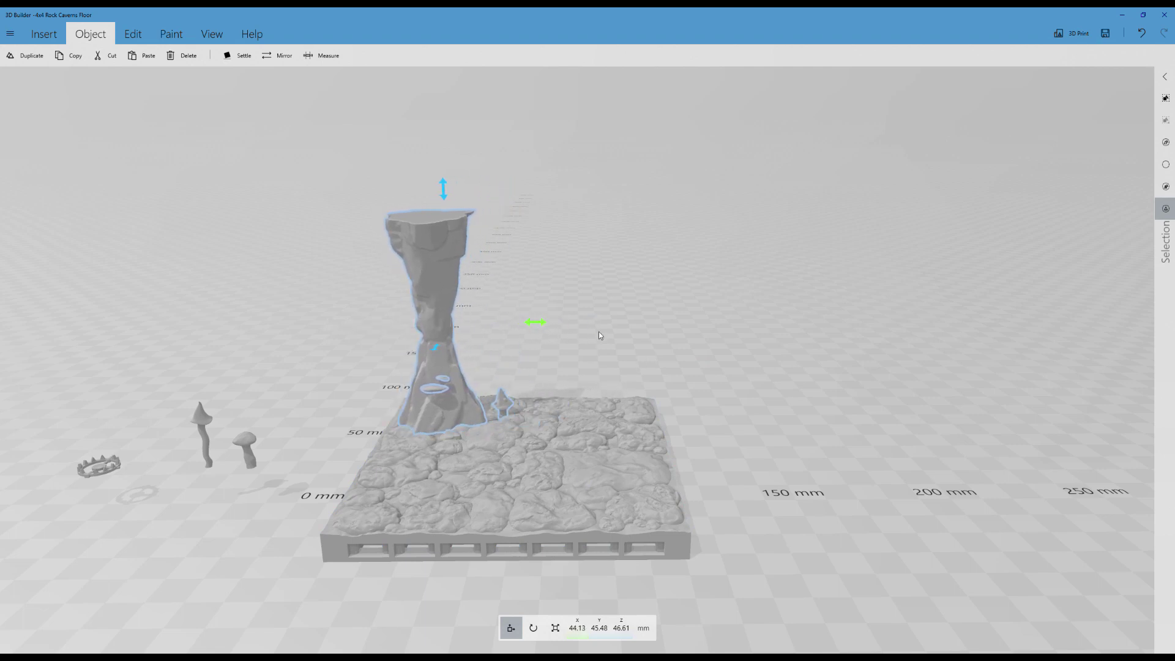
pyautogui.click(428, 283)
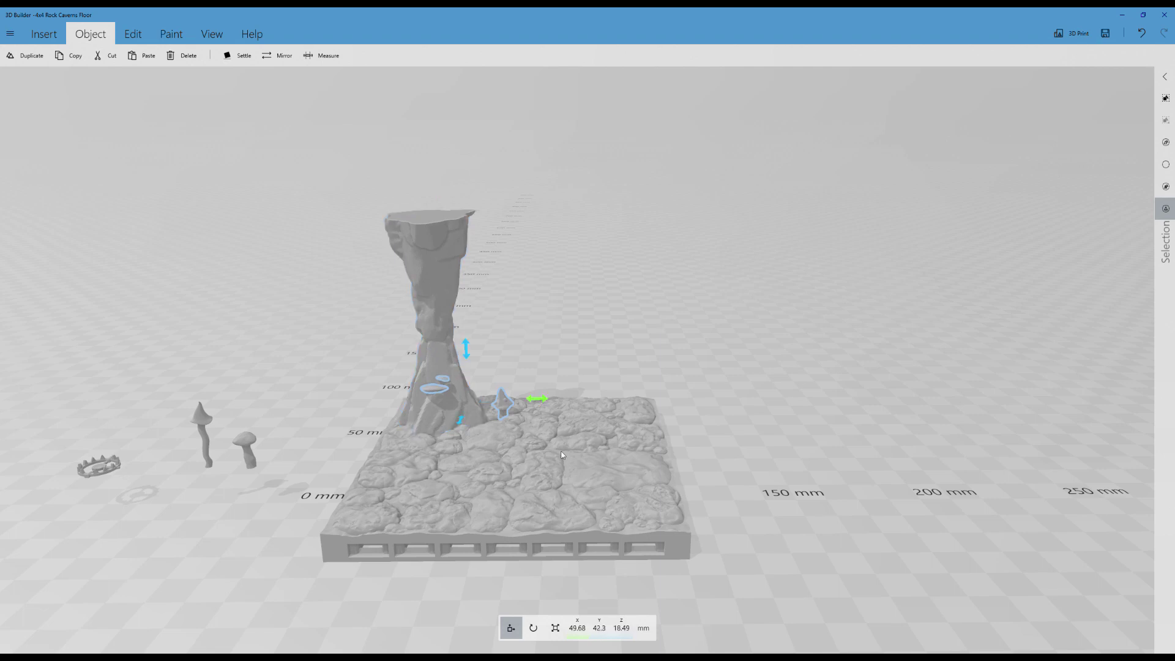
pyautogui.moveTo(535, 401)
pyautogui.mouseDown()
pyautogui.moveTo(608, 401)
pyautogui.moveTo(524, 401)
pyautogui.moveTo(534, 402)
pyautogui.mouseUp()
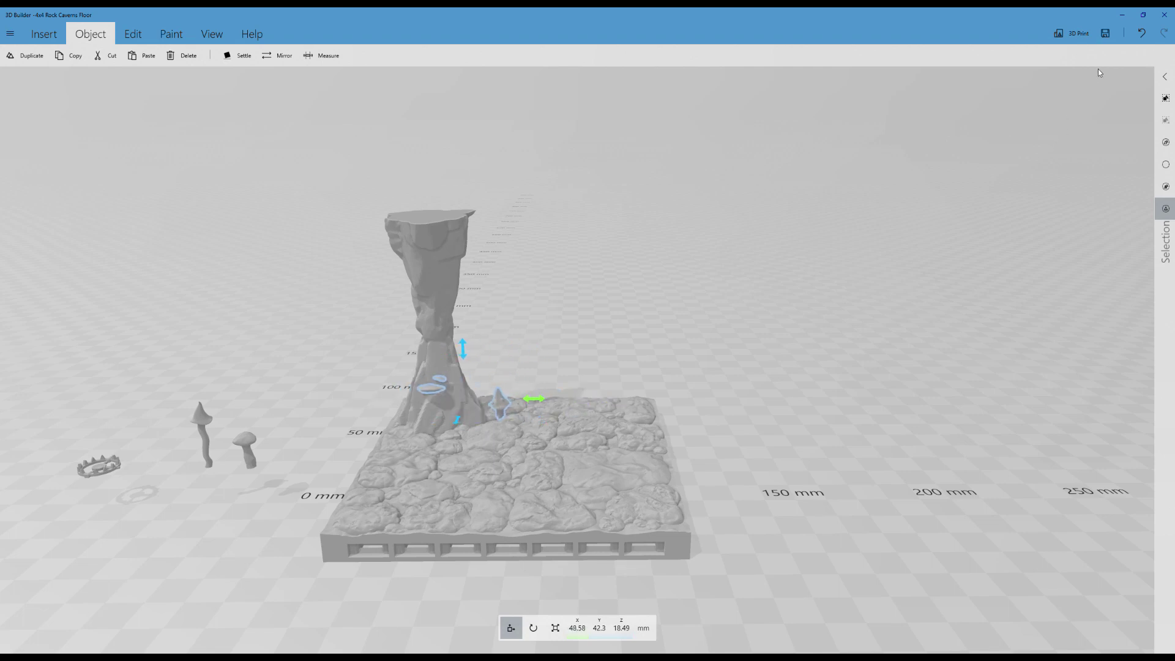
pyautogui.click(1143, 36)
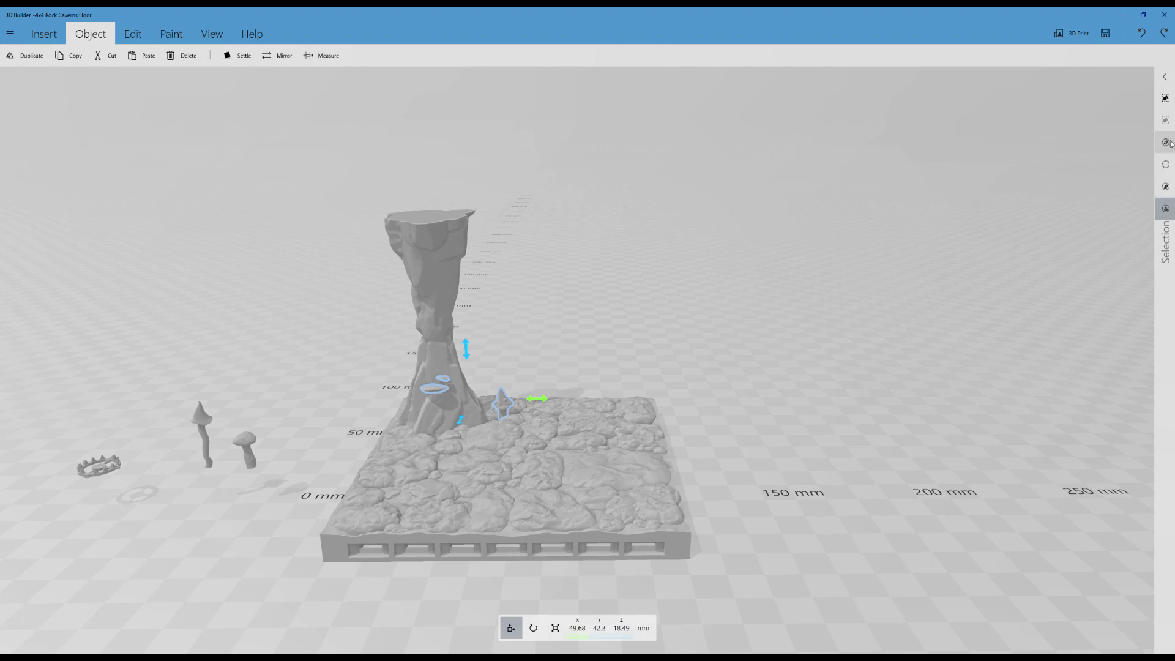
# Select the floor tile, pillar and attached mushrooms, leaving out the loose scatter pieces beside the tile, and group them.
pyautogui.click(1165, 140)
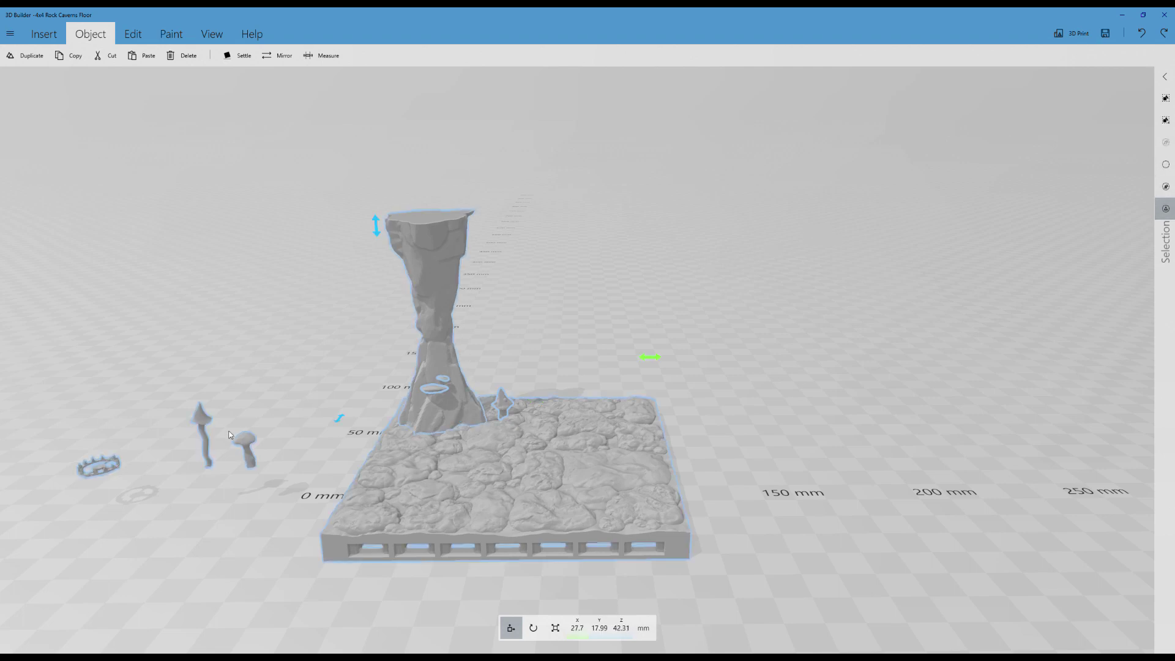
pyautogui.click(98, 475)
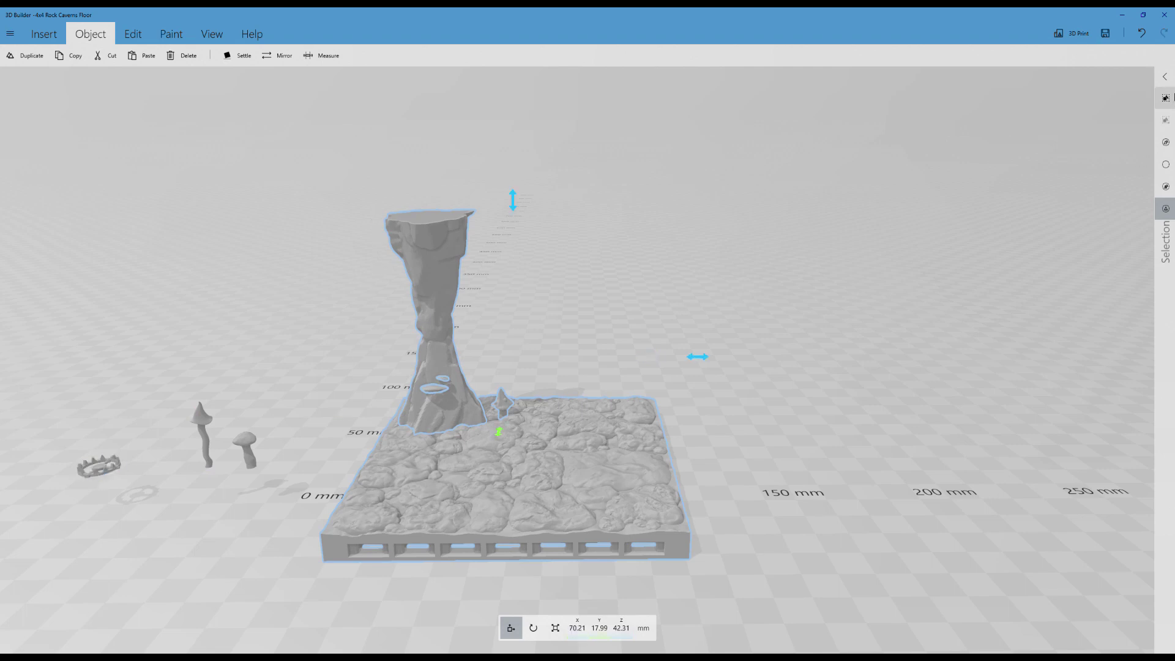
pyautogui.click(1165, 98)
# Move the grouped terrain tile along X to about 84 mm, lift it to about 66 mm in Z and settle it onto the build plate.
pyautogui.scroll(-2, 626, 331)
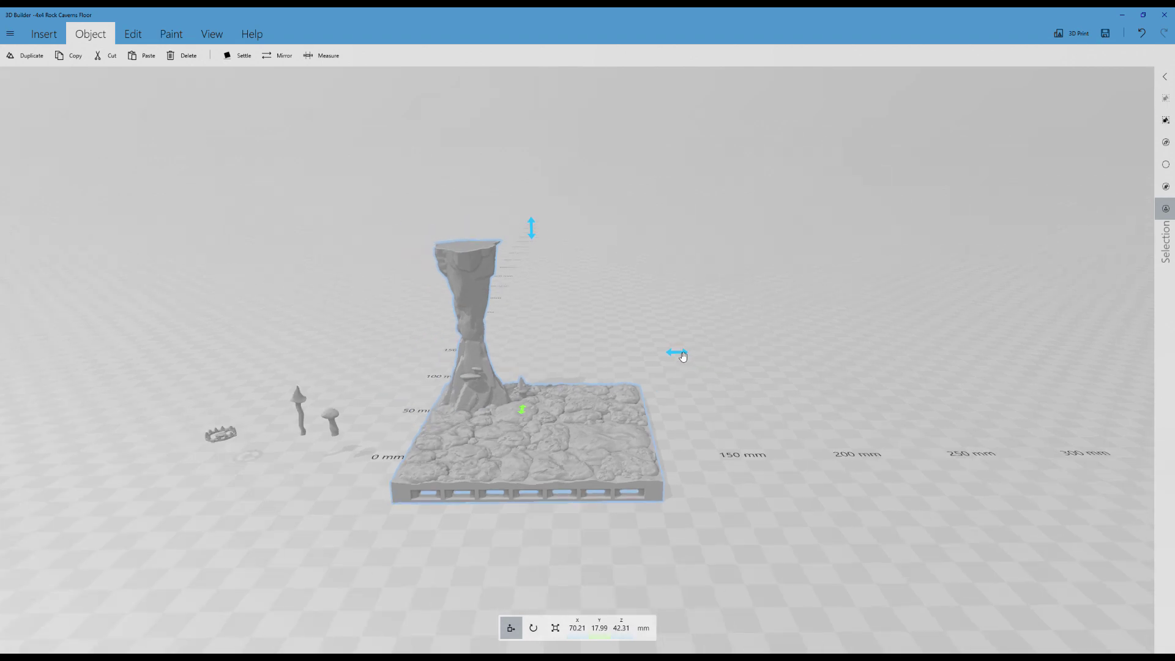
pyautogui.moveTo(683, 357); pyautogui.dragTo(710, 354)
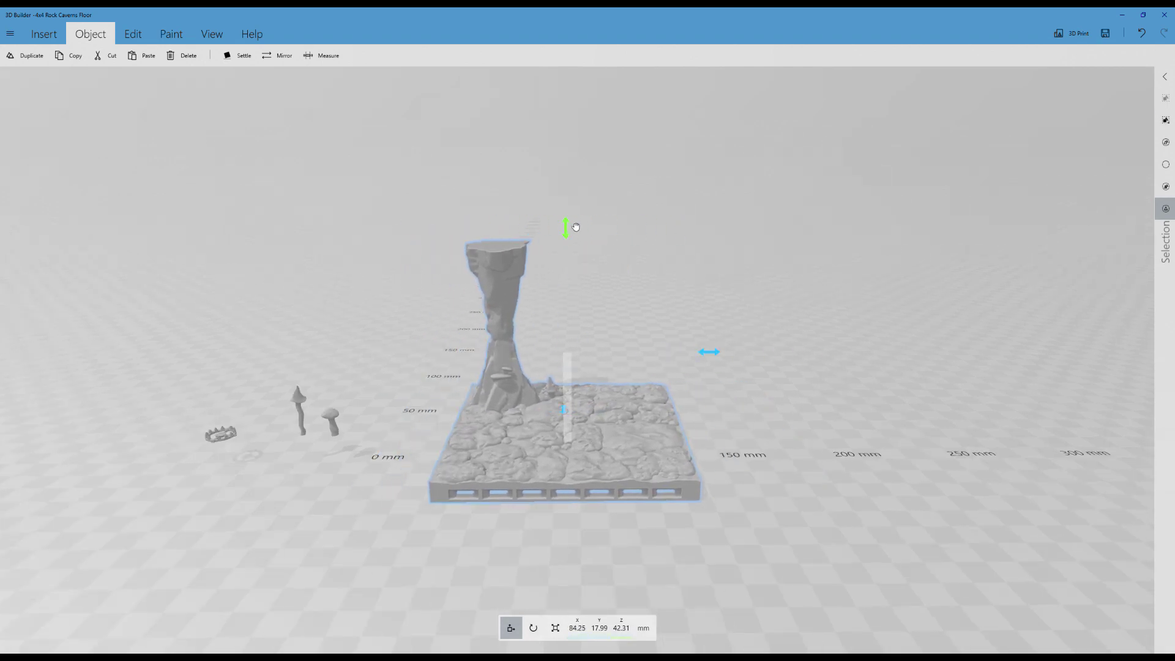
pyautogui.moveTo(576, 227); pyautogui.dragTo(572, 173)
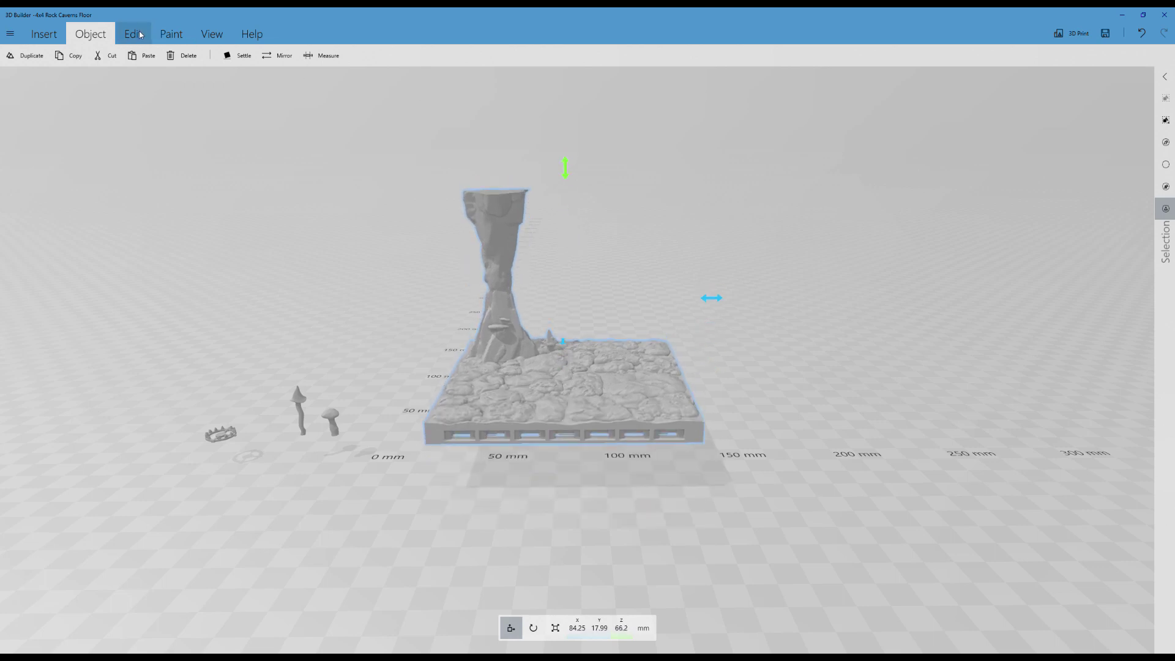
pyautogui.click(243, 55)
pyautogui.click(46, 35)
pyautogui.scroll(-4, 322, 235)
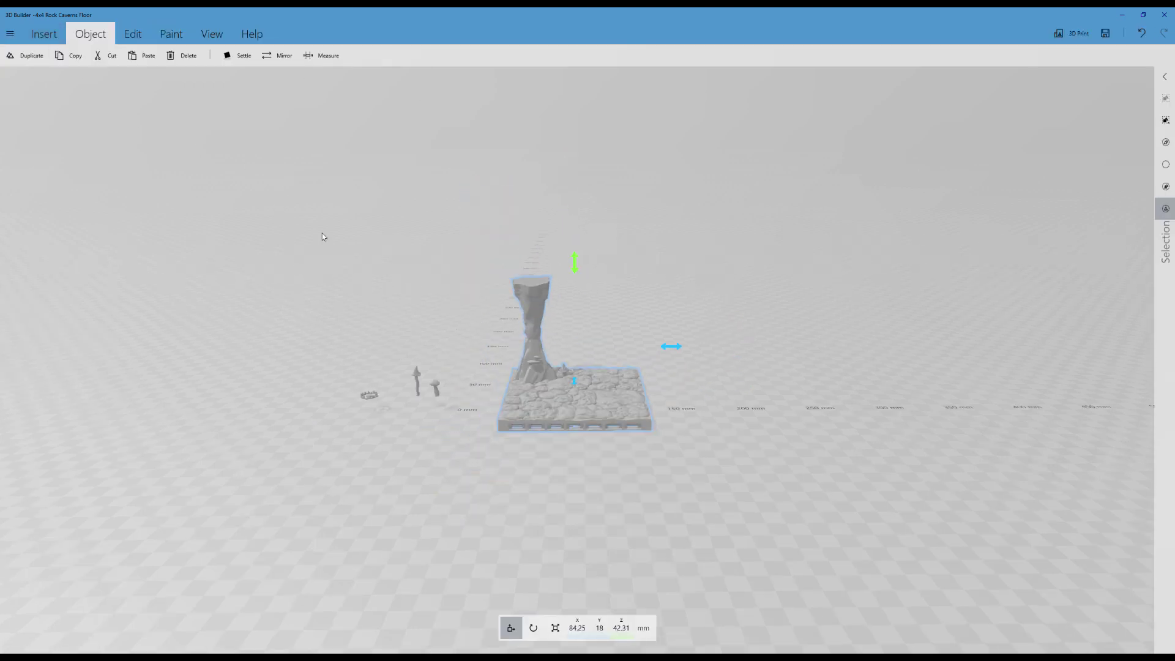
pyautogui.moveTo(321, 235); pyautogui.dragTo(242, 279, button='right')
pyautogui.moveTo(242, 279); pyautogui.dragTo(339, 294)
pyautogui.scroll(4, 338, 293)
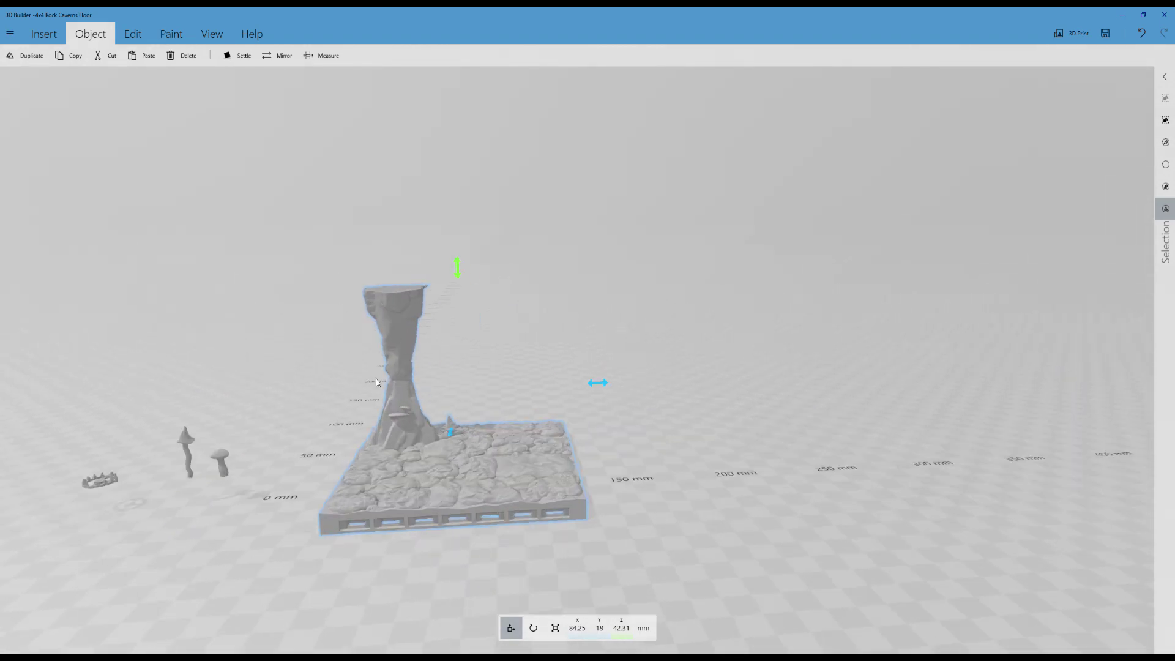